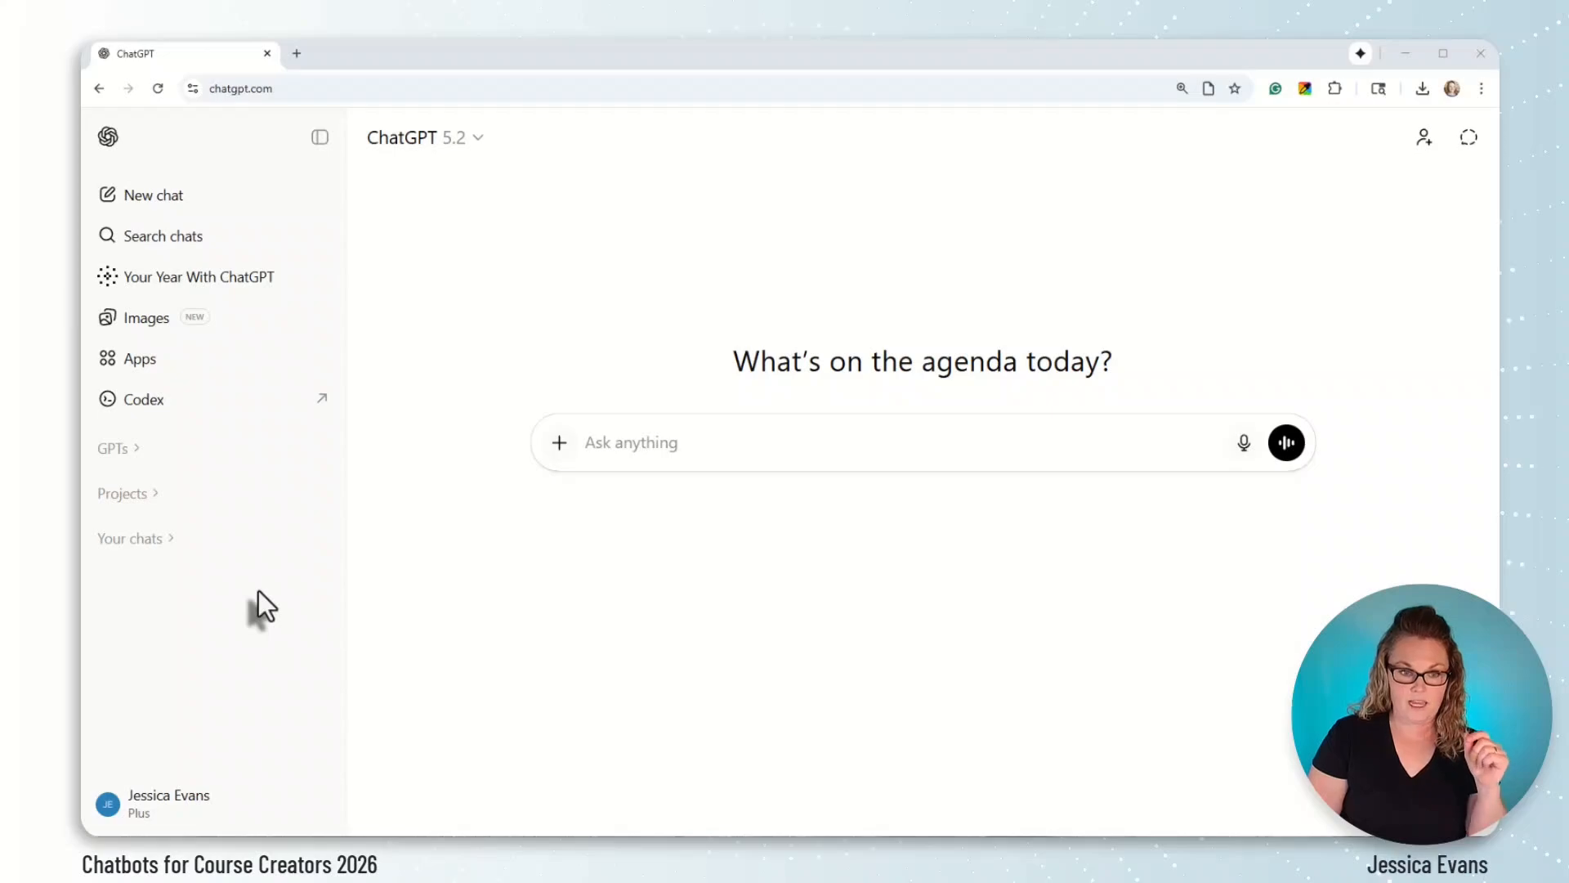
# Expand the list of custom GPTs, open the GPT directory and start creating a new GPT
pyautogui.click(138, 452)
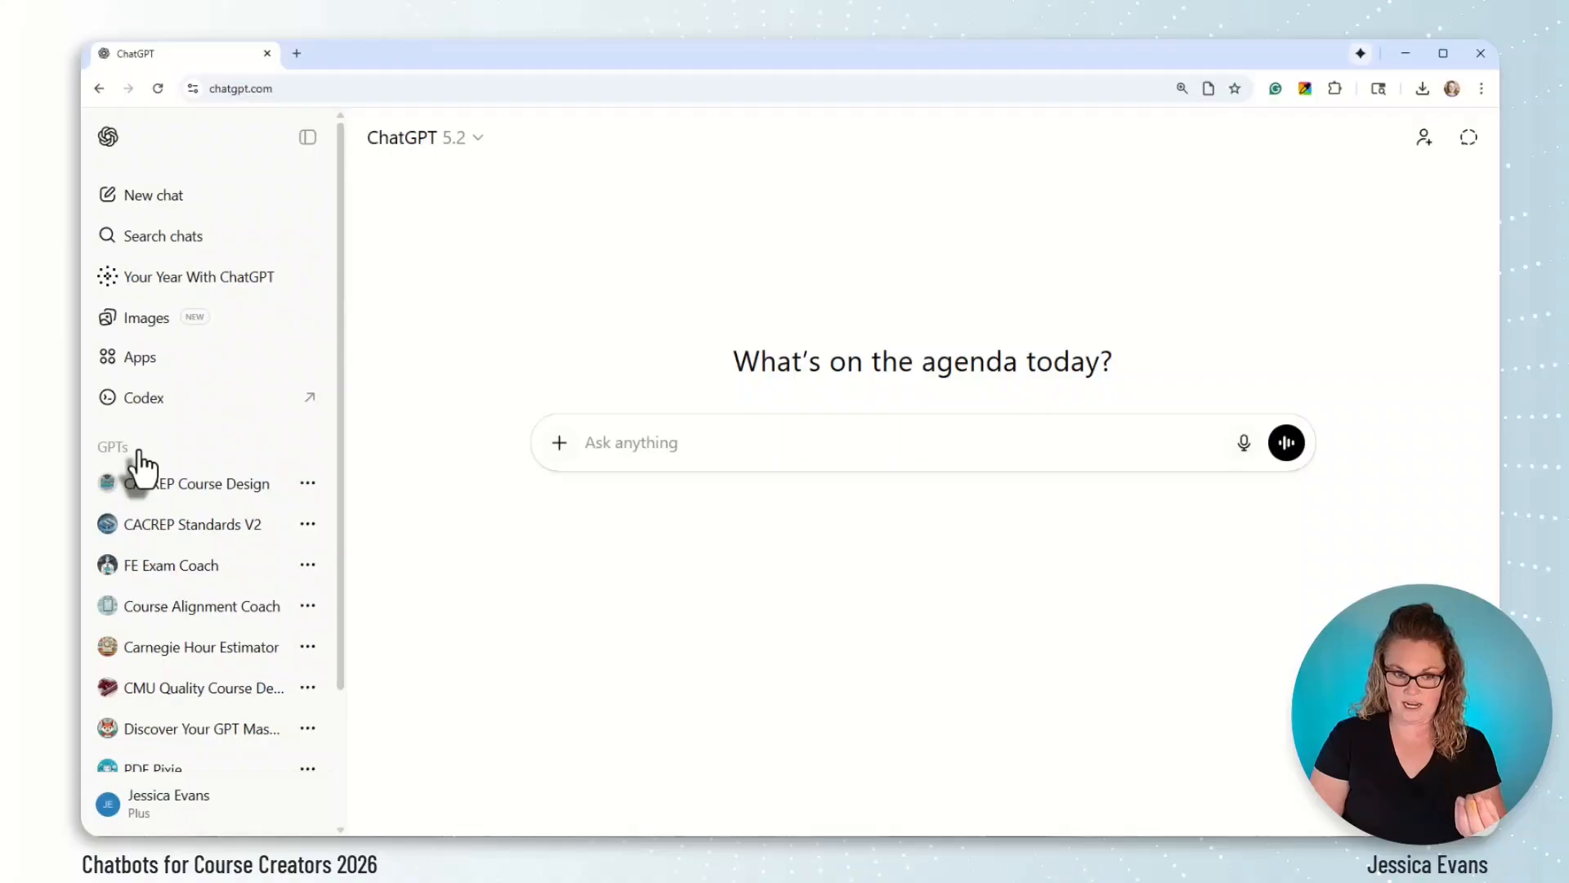
pyautogui.scroll(-1, 209, 507)
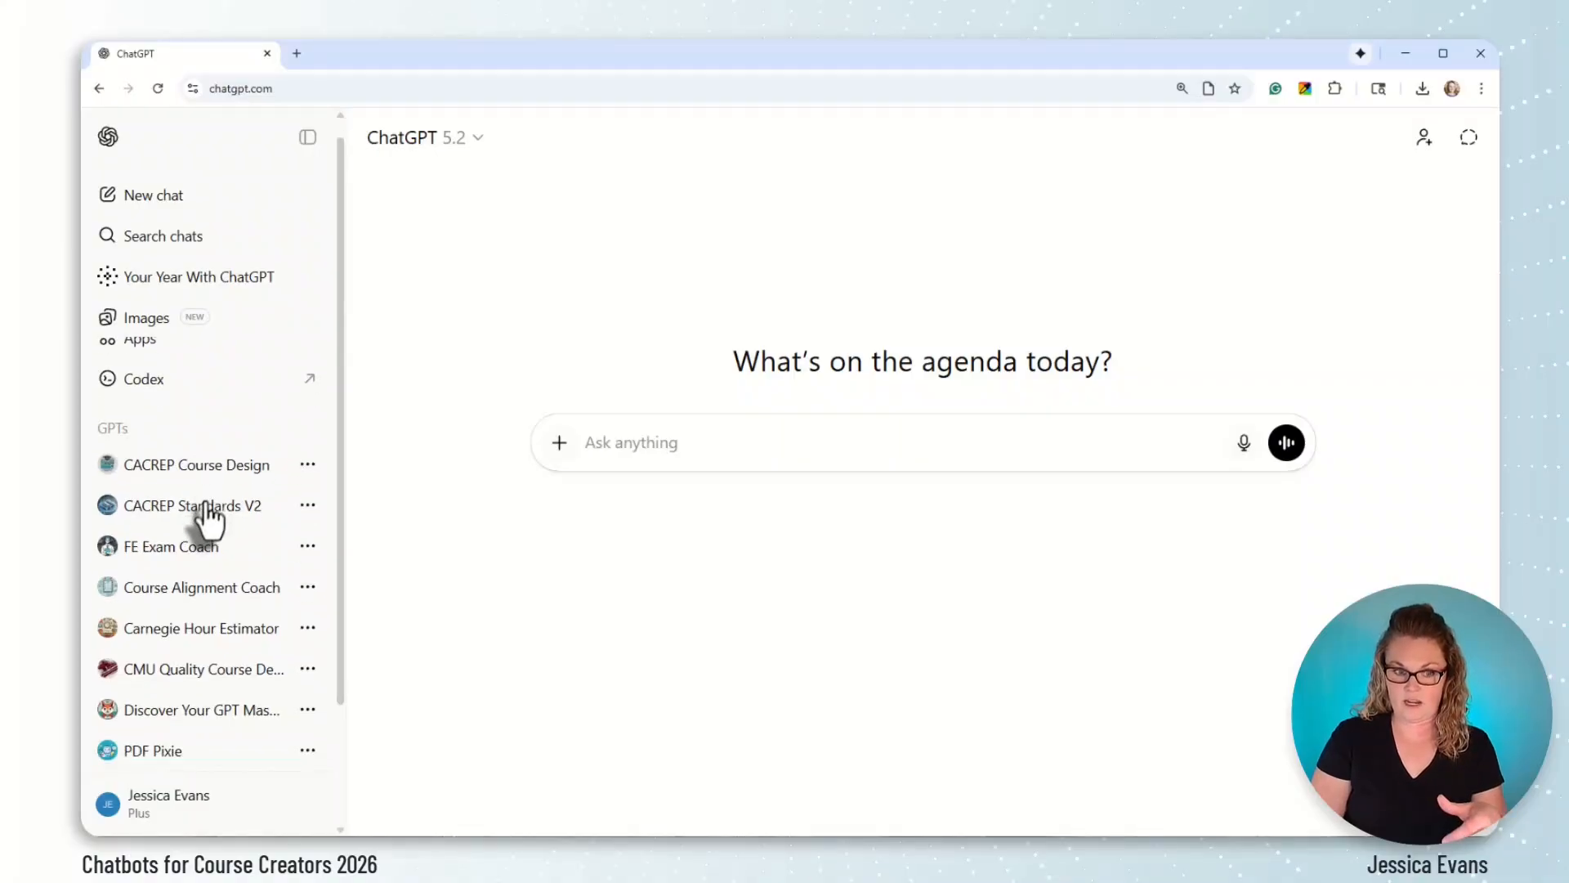
pyautogui.scroll(-3, 205, 515)
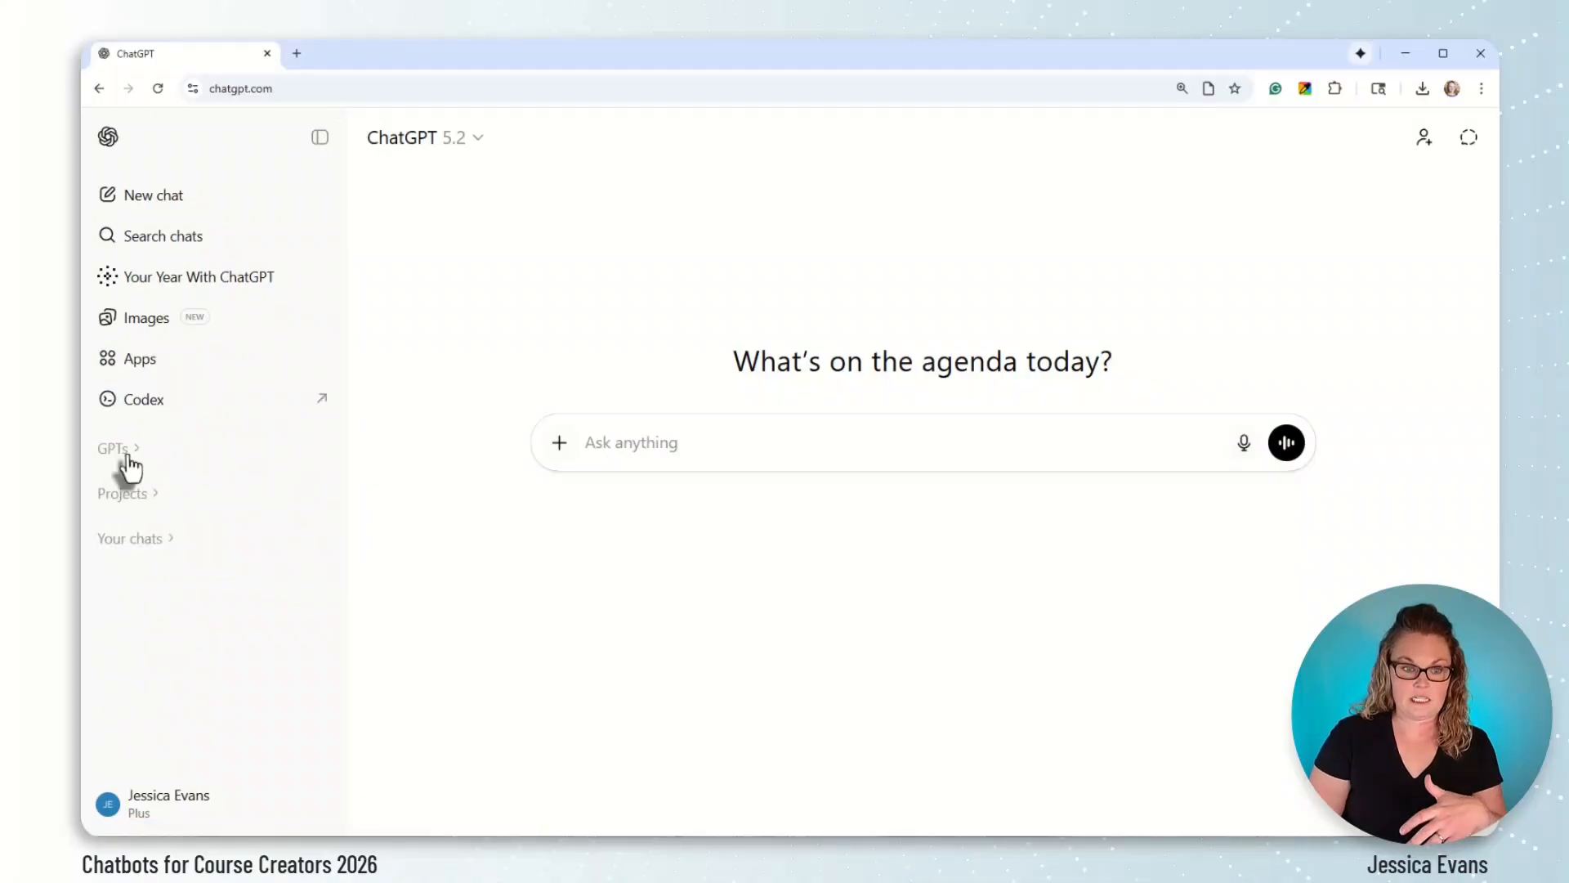
pyautogui.click(127, 464)
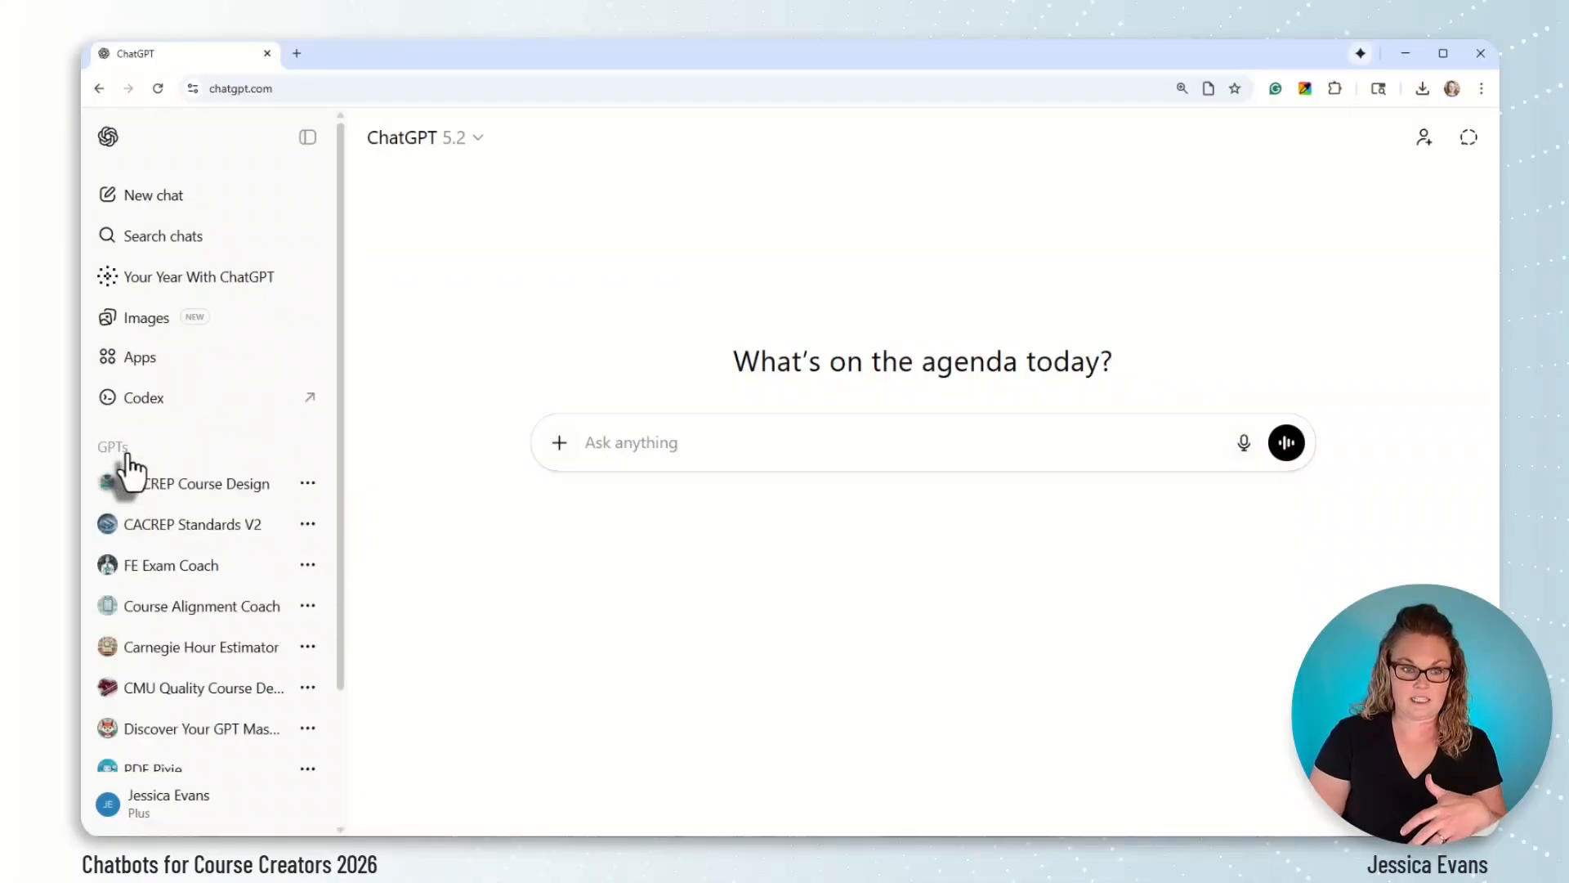
pyautogui.scroll(-1, 182, 484)
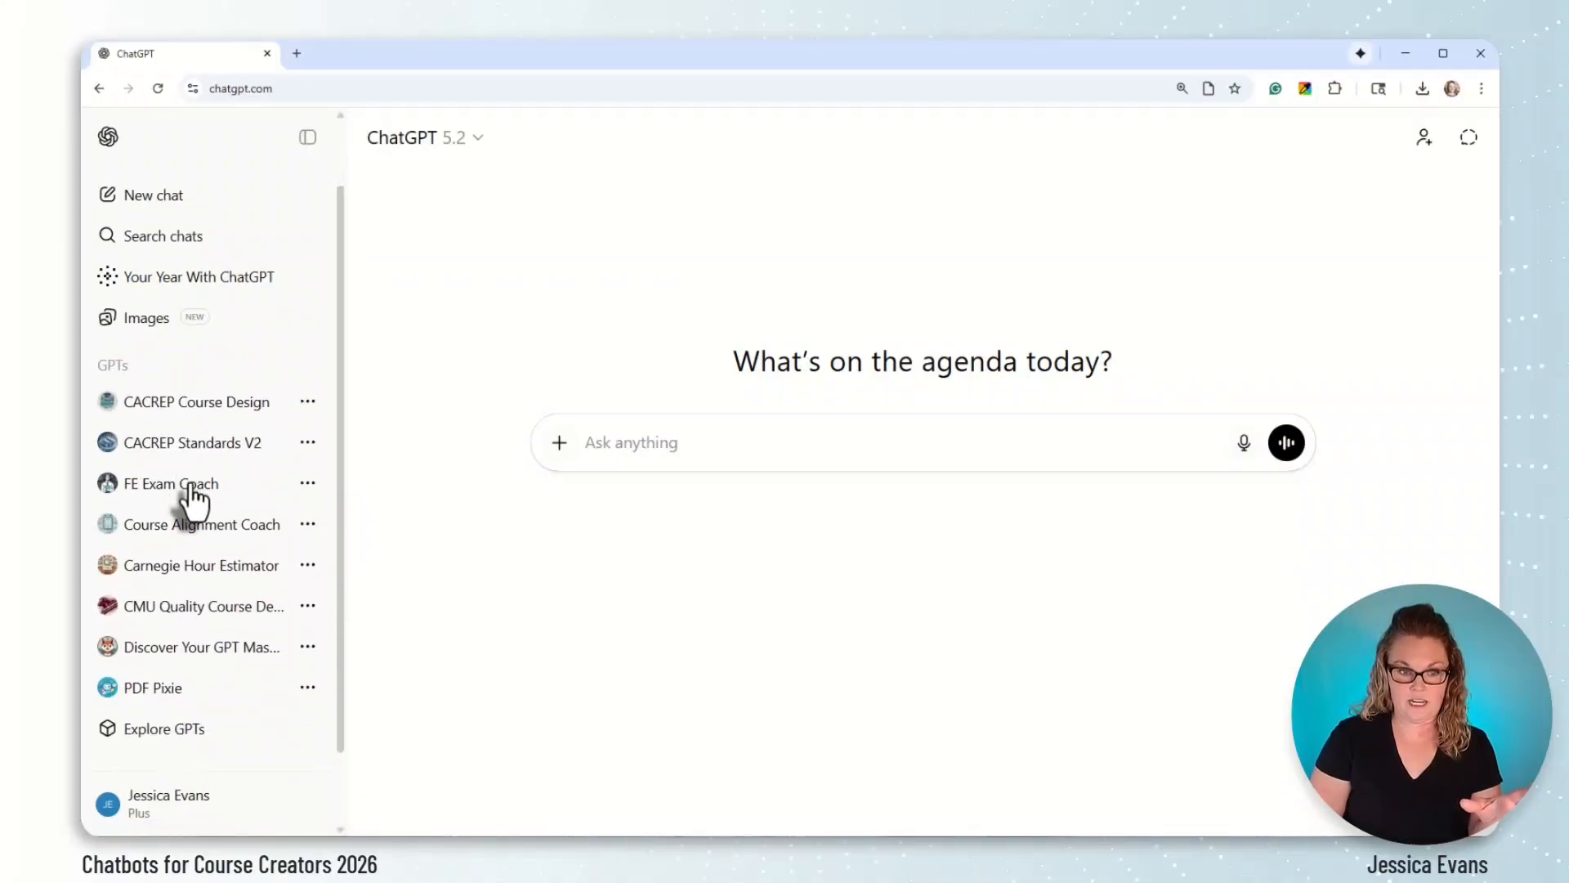
pyautogui.scroll(-1, 188, 502)
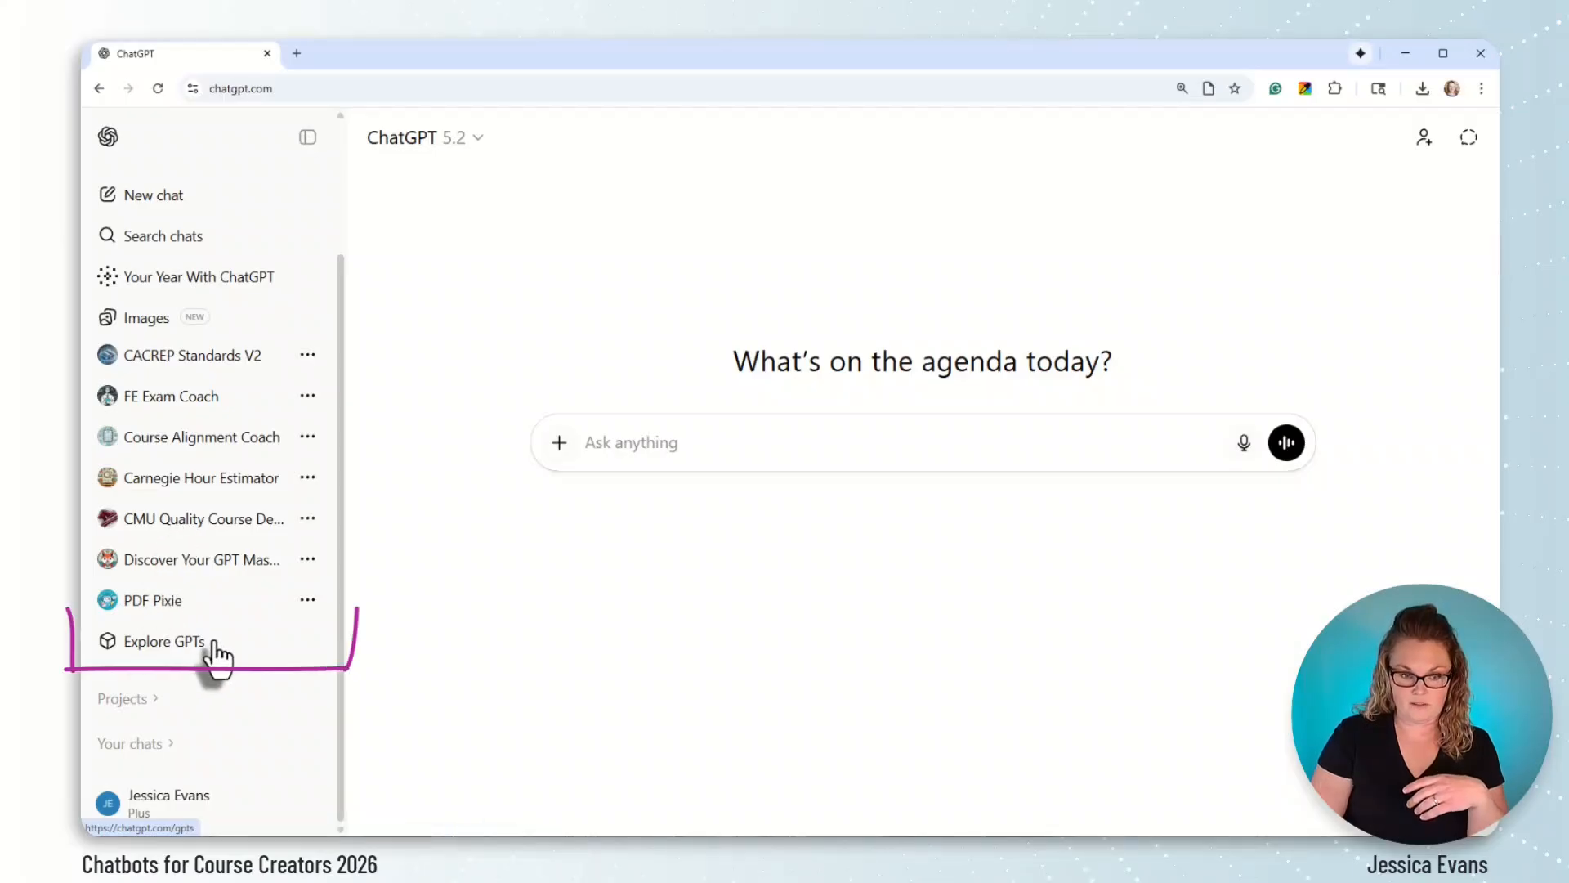
pyautogui.click(141, 646)
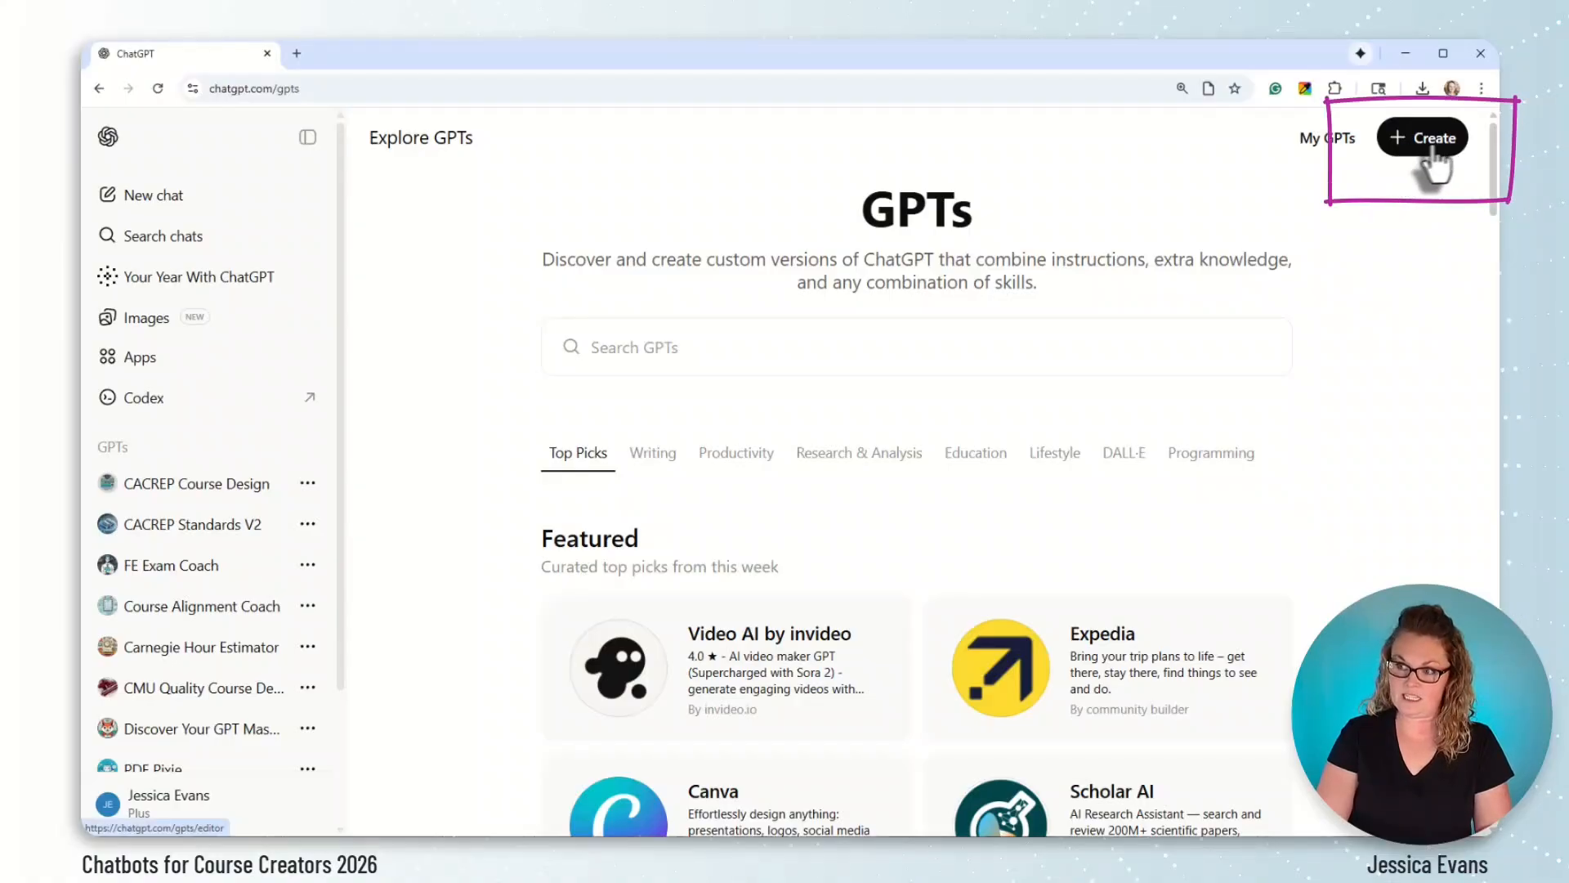
pyautogui.click(1408, 160)
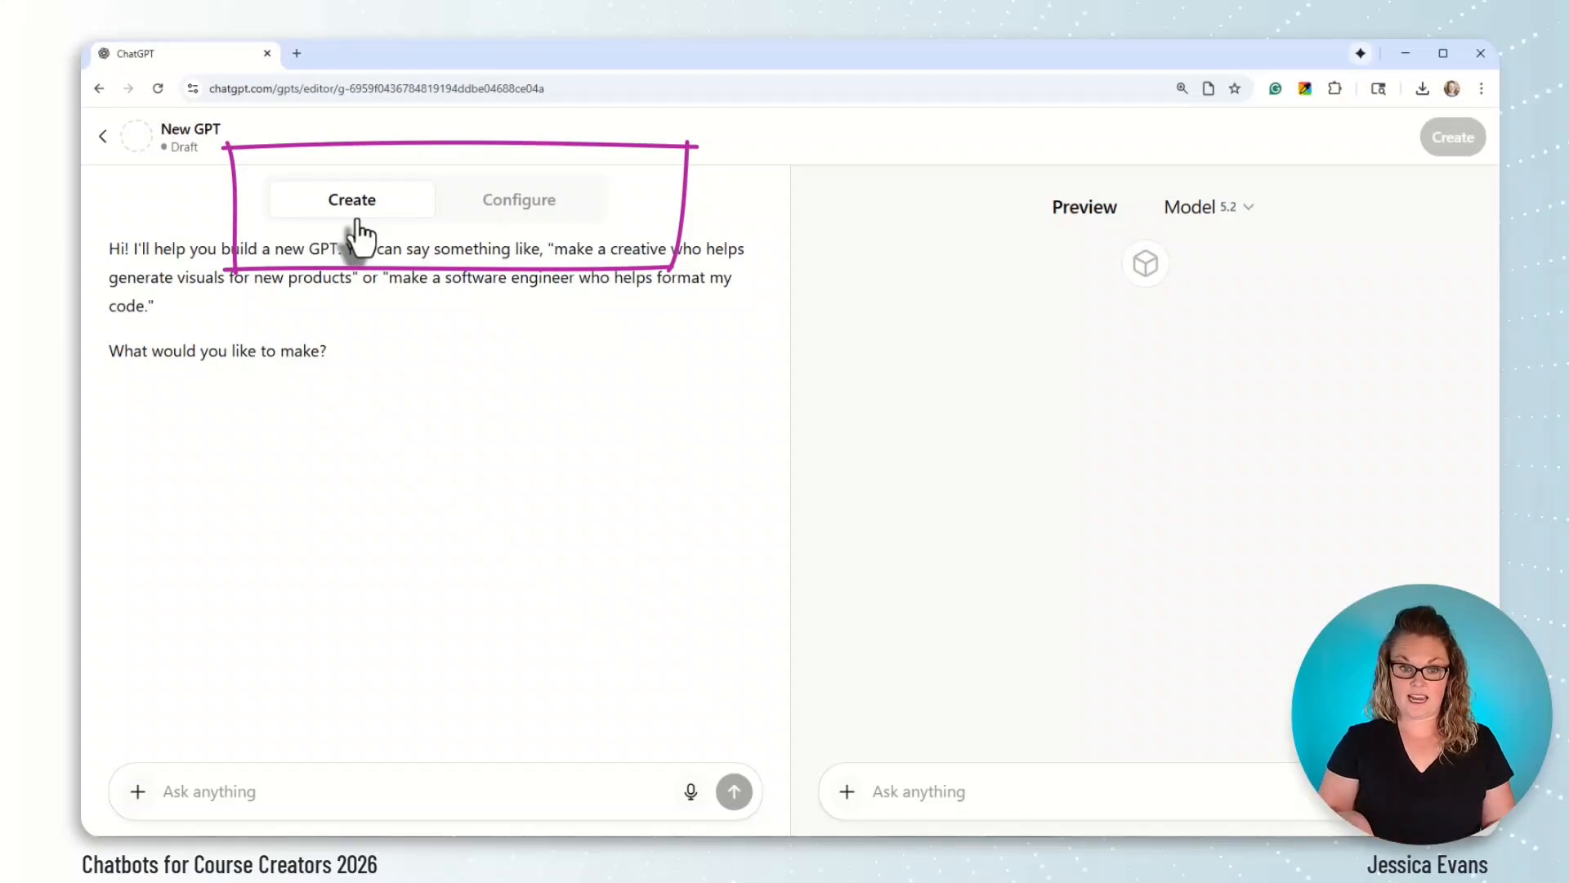
# Compare the new GPT's conversational Create view with the fields of its manual Configure view
pyautogui.click(520, 217)
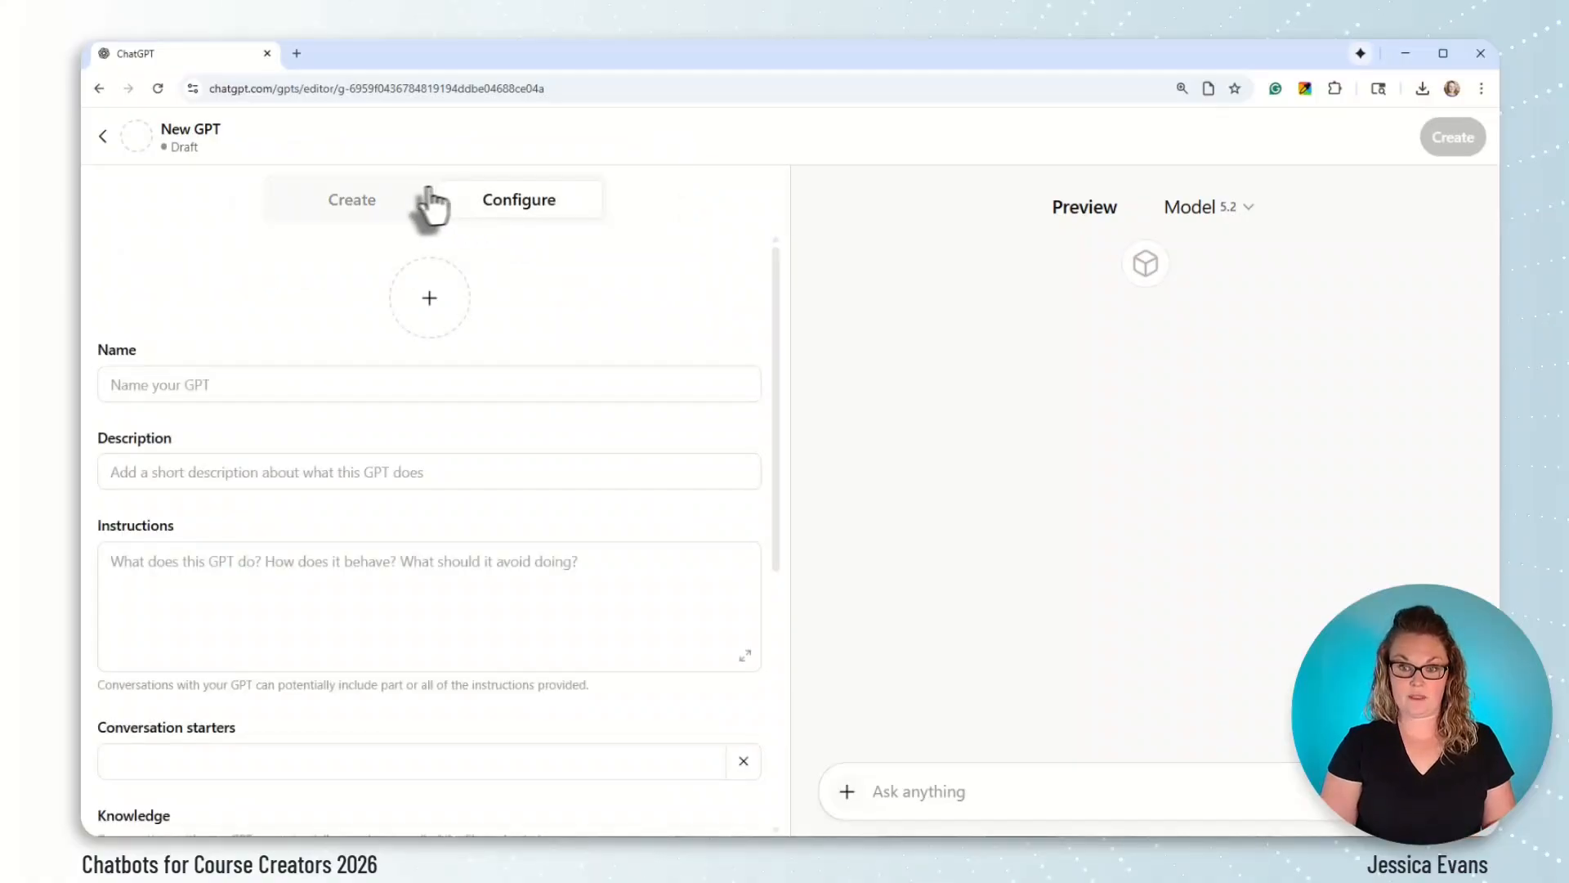
pyautogui.click(363, 222)
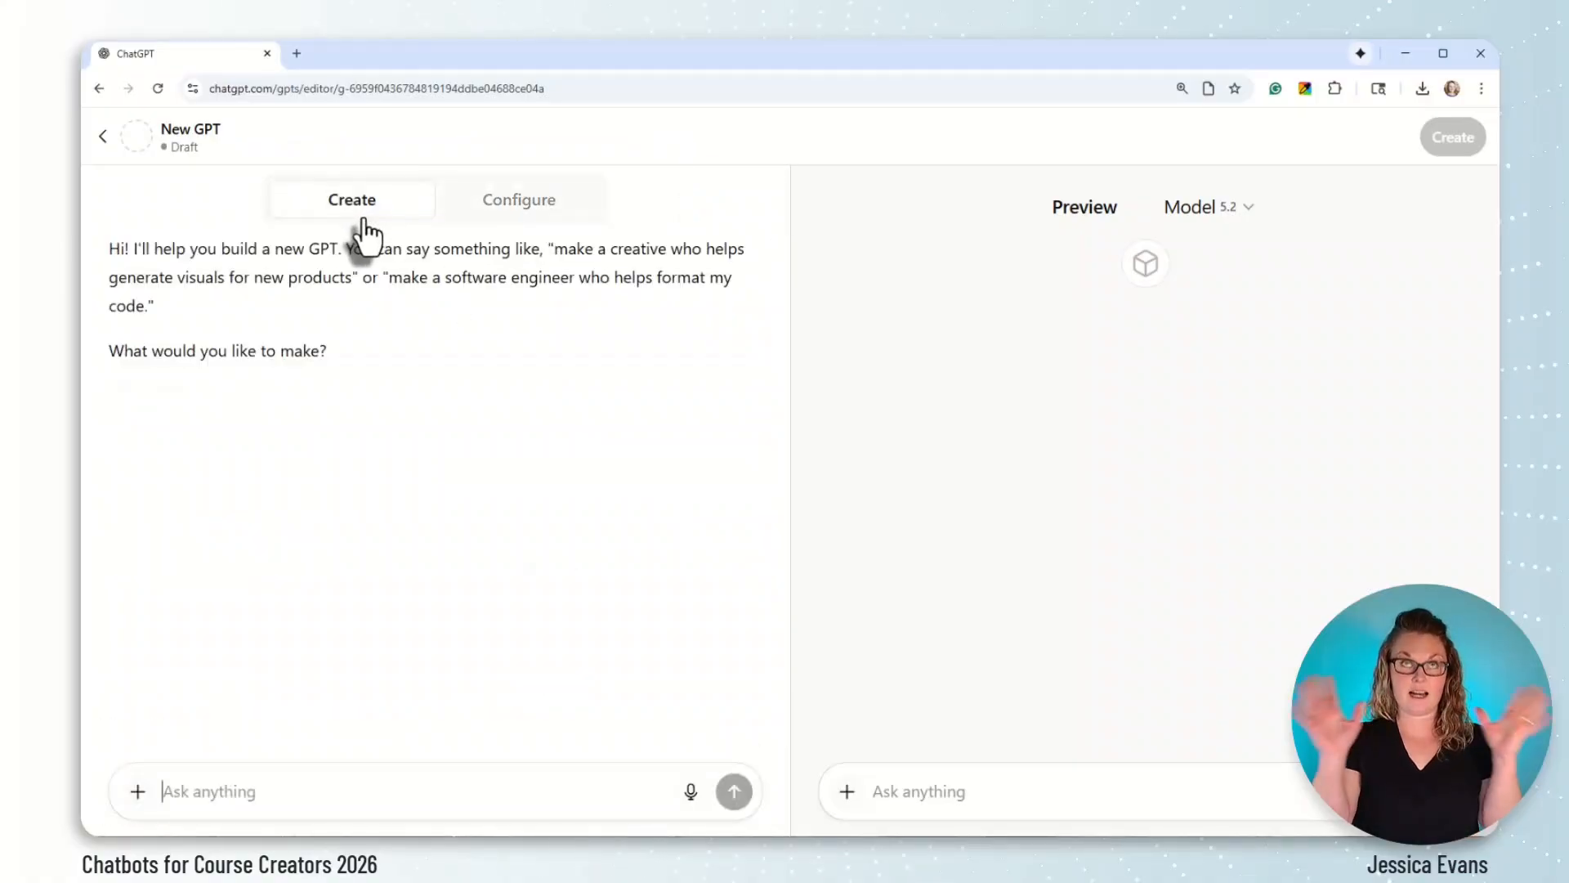
pyautogui.click(496, 235)
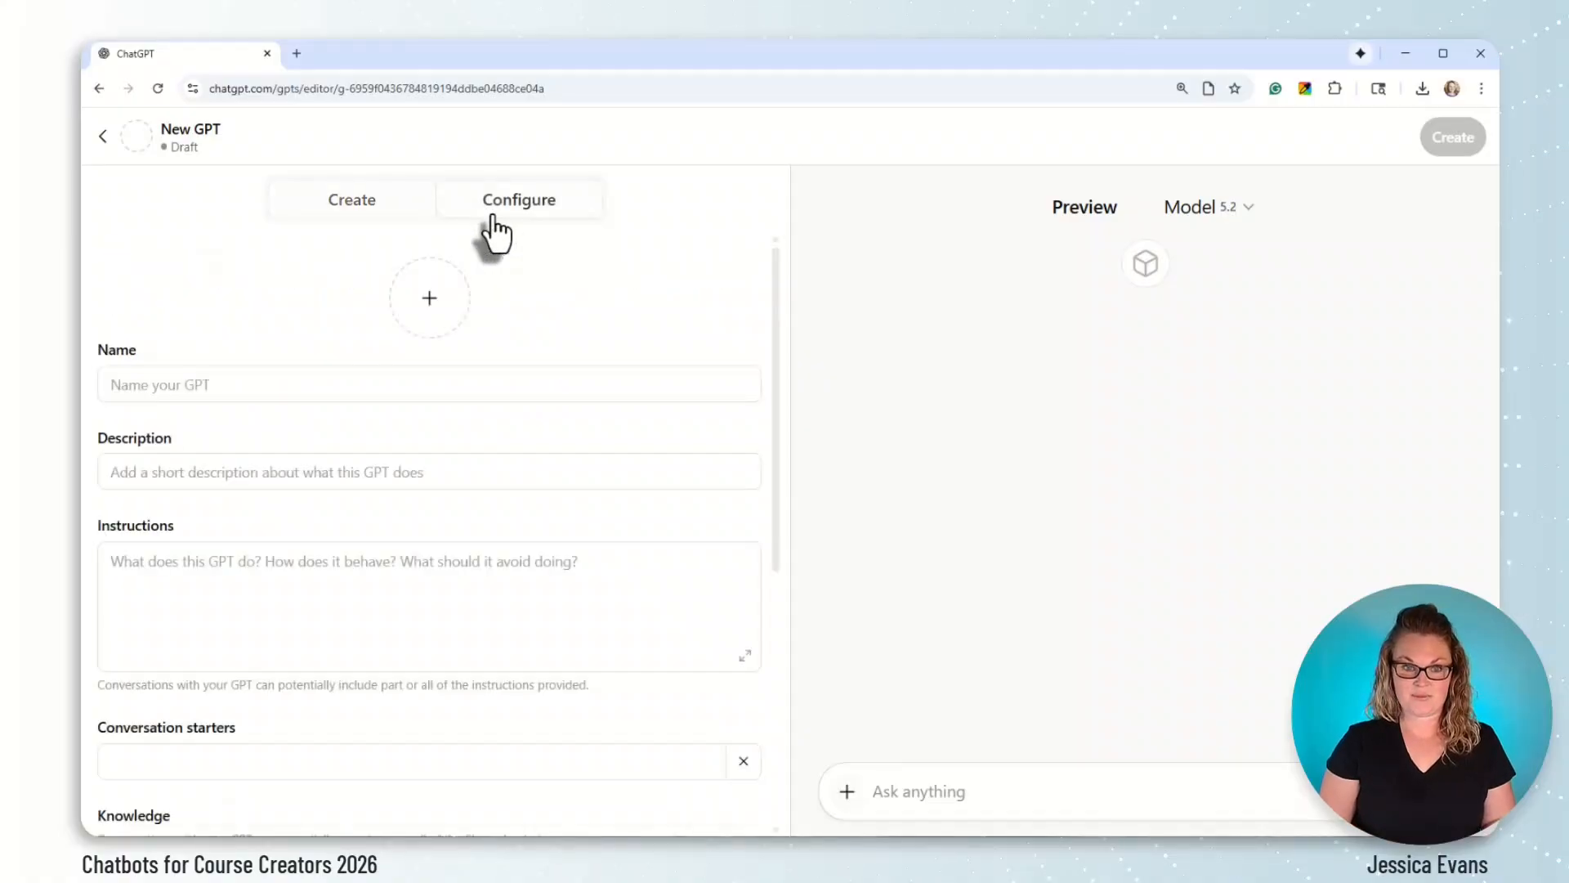
pyautogui.click(374, 220)
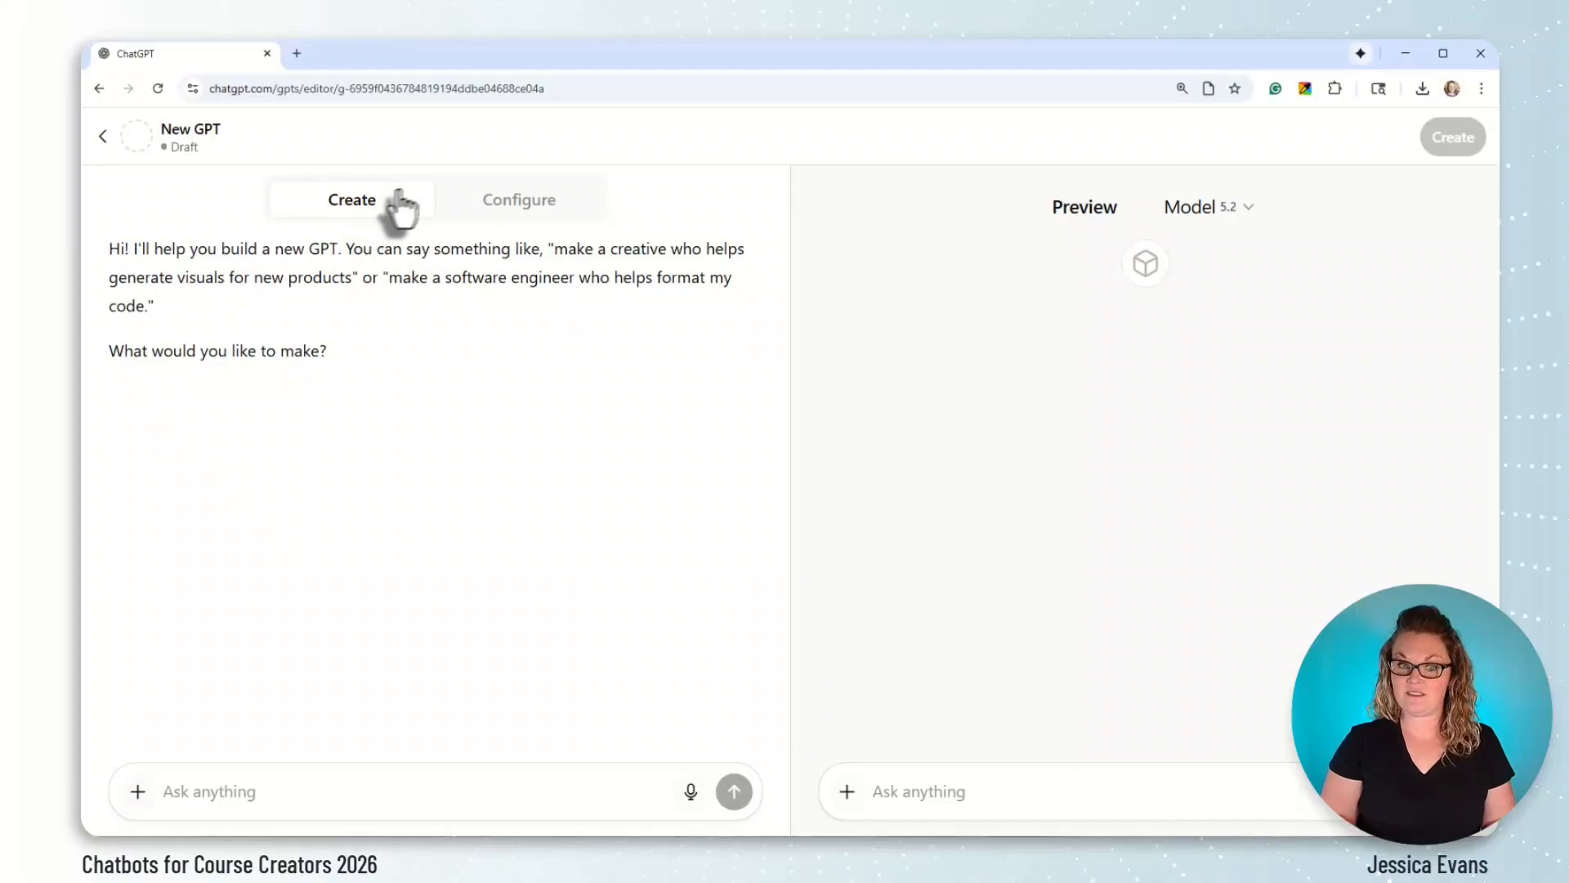
pyautogui.click(528, 219)
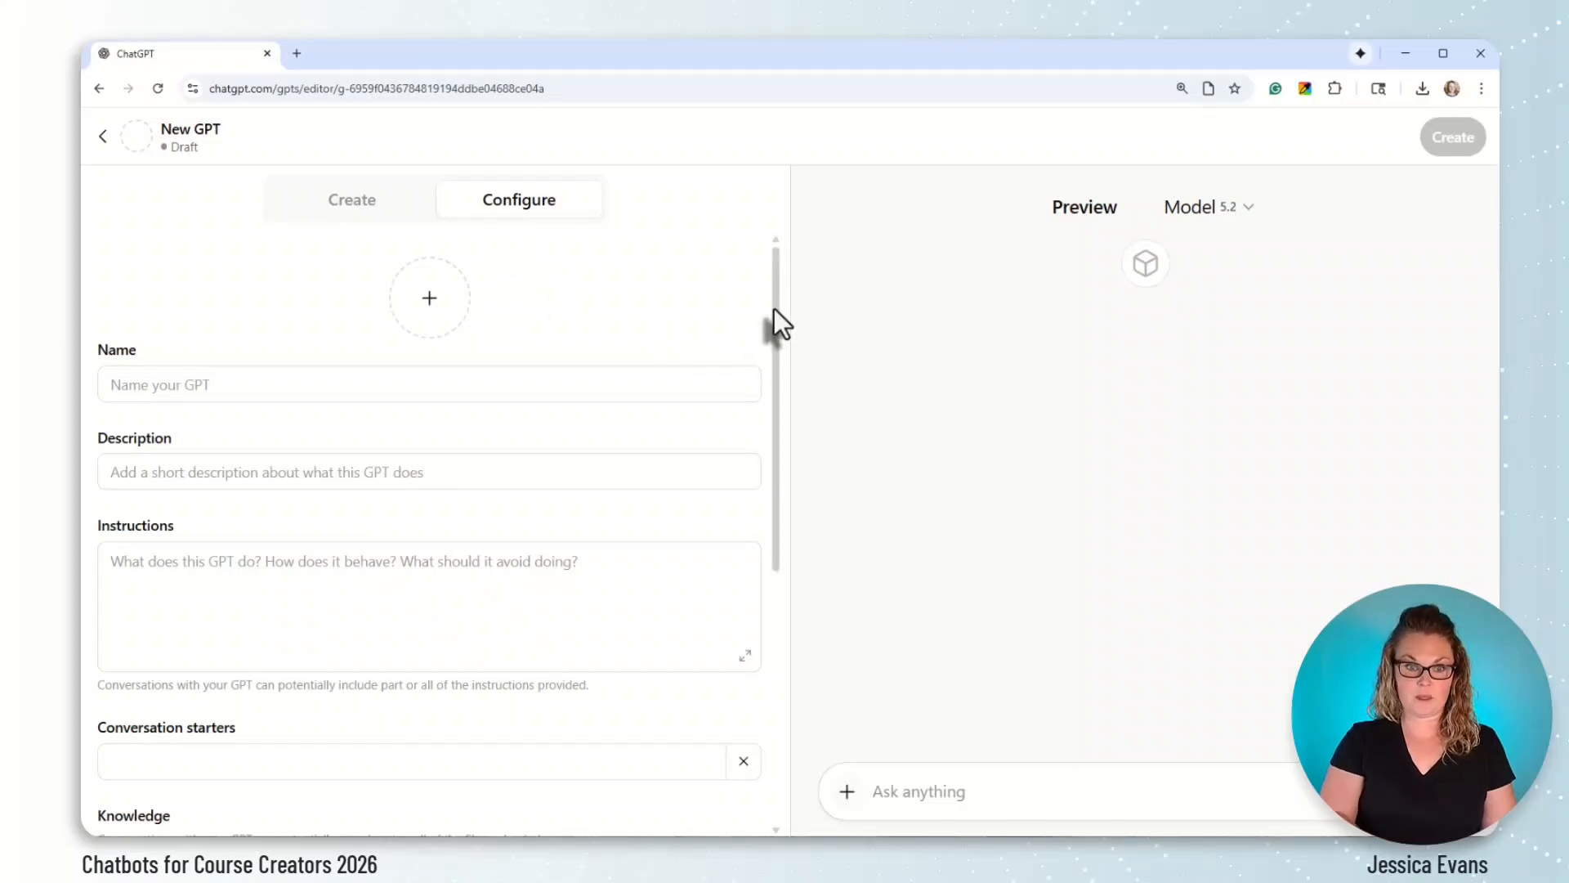
pyautogui.moveTo(774, 307)
pyautogui.mouseDown()
pyautogui.moveTo(777, 568)
pyautogui.moveTo(801, 300)
pyautogui.mouseUp()
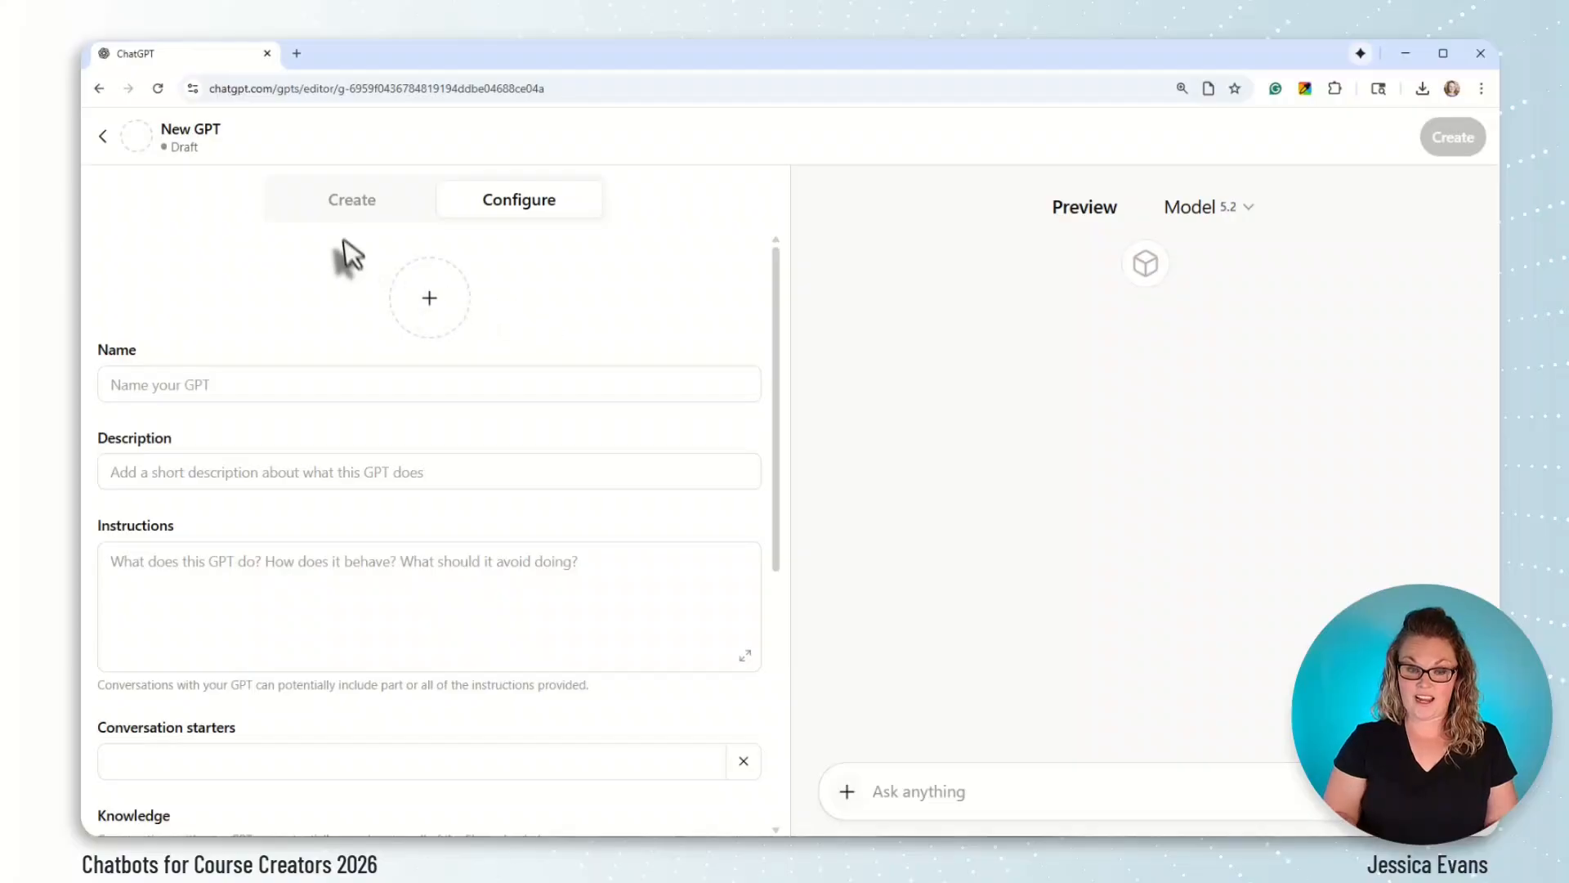
# Ask the GPT builder for "A coaching GPT for Skool community owners that turns goals into daily tasks, engagement ideas, and simple growth actions."
pyautogui.click(347, 214)
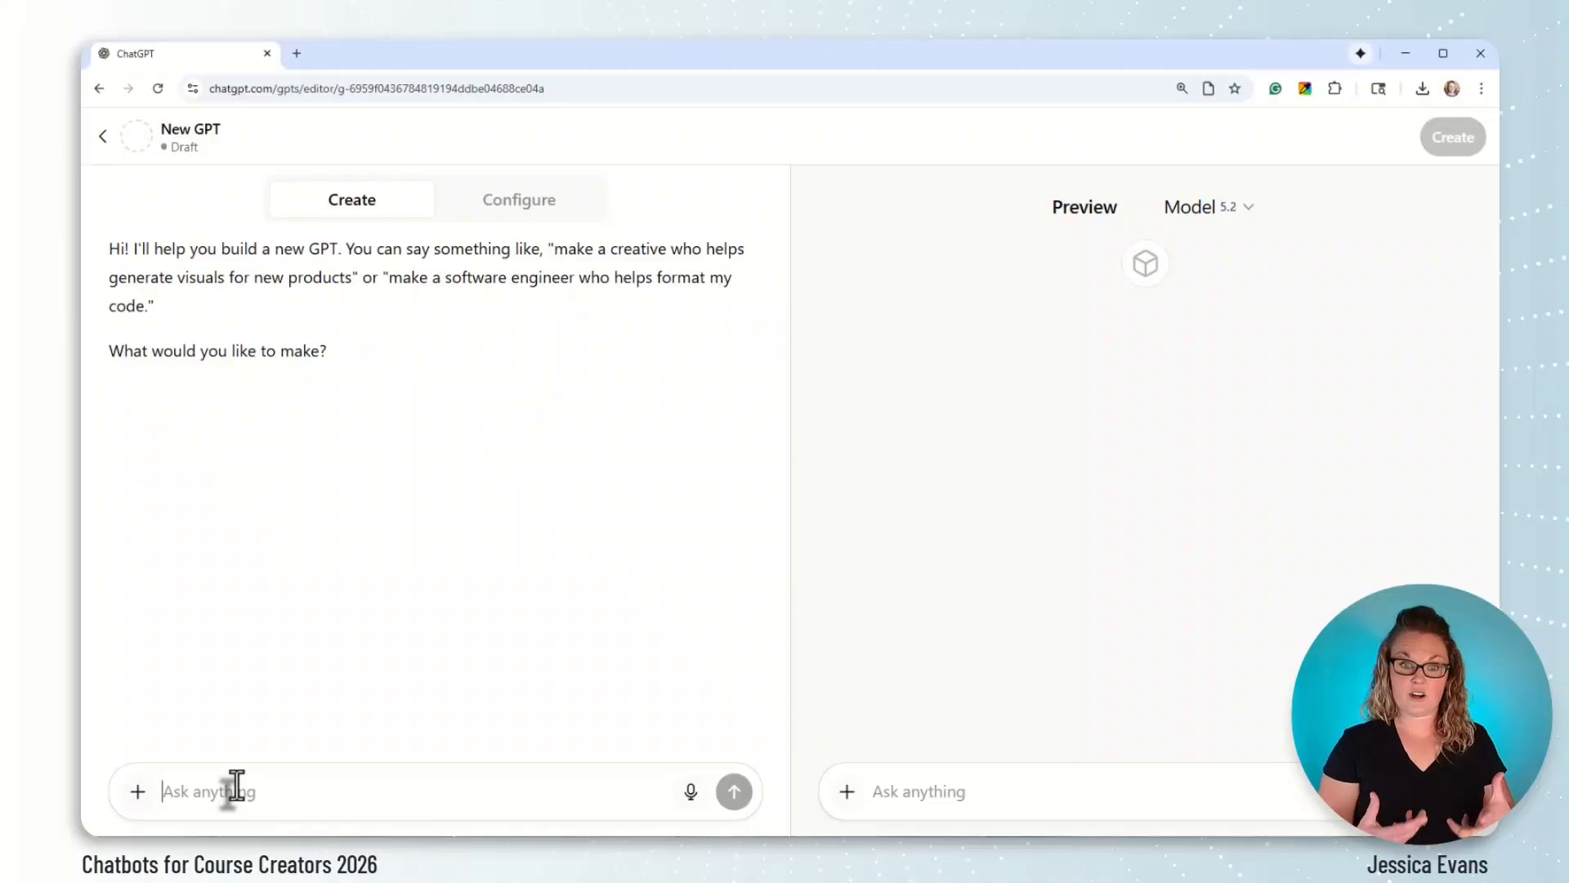
pyautogui.write('A coaching GPT for Skool community owners that turns goals into daily tasks, engagement ideas, and simple growth actions.')
pyautogui.click(734, 793)
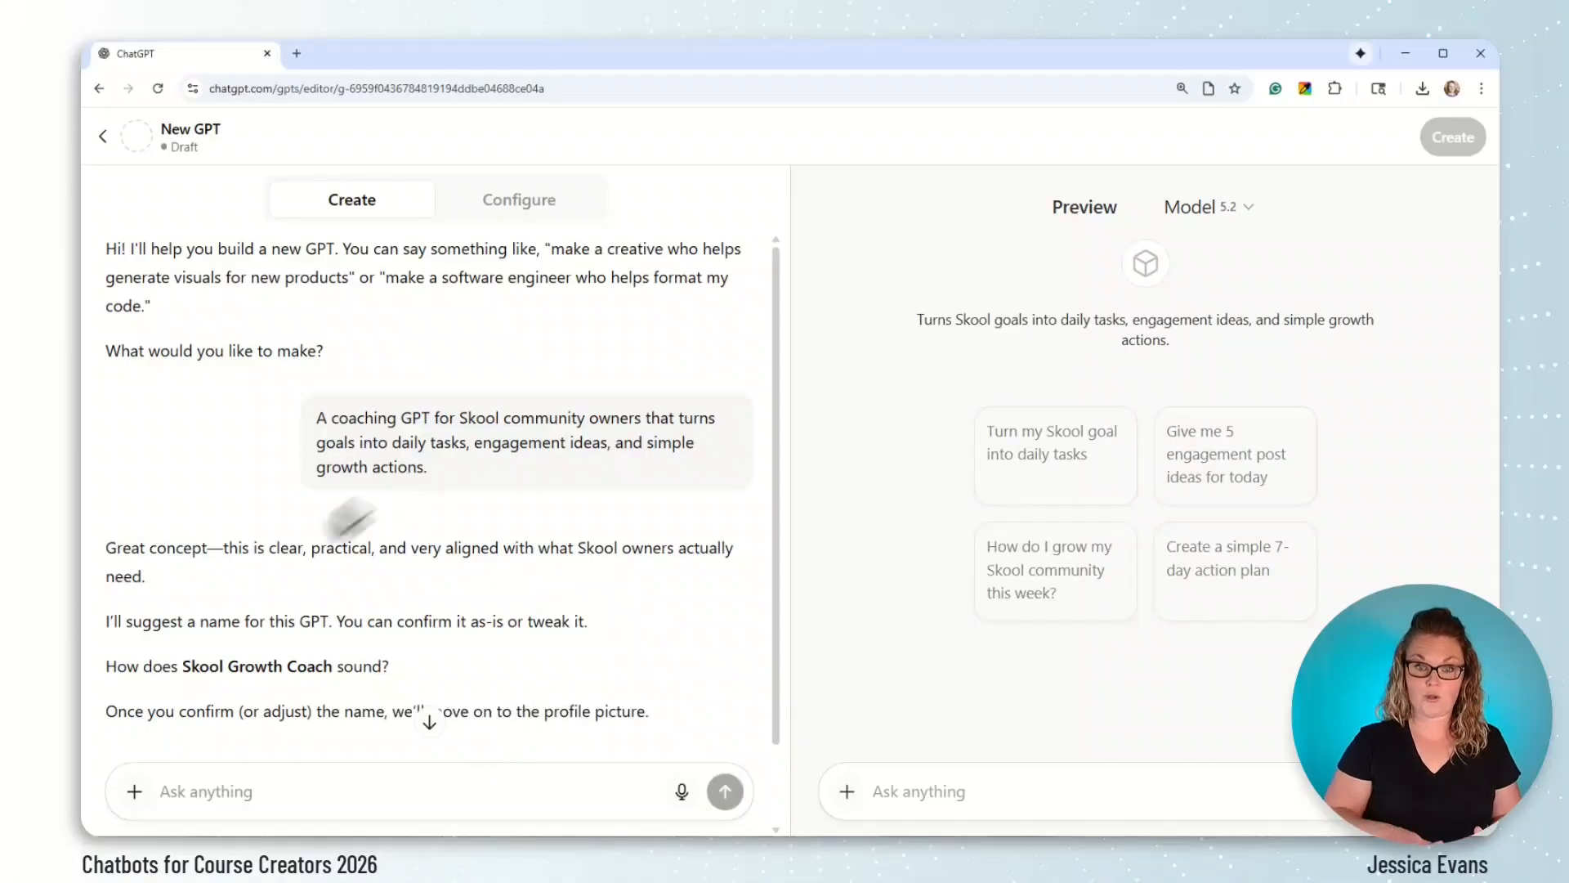
# Accept the suggested name Skool Growth Coach by replying "I like it" to the GPT builder
pyautogui.scroll(-2, 381, 666)
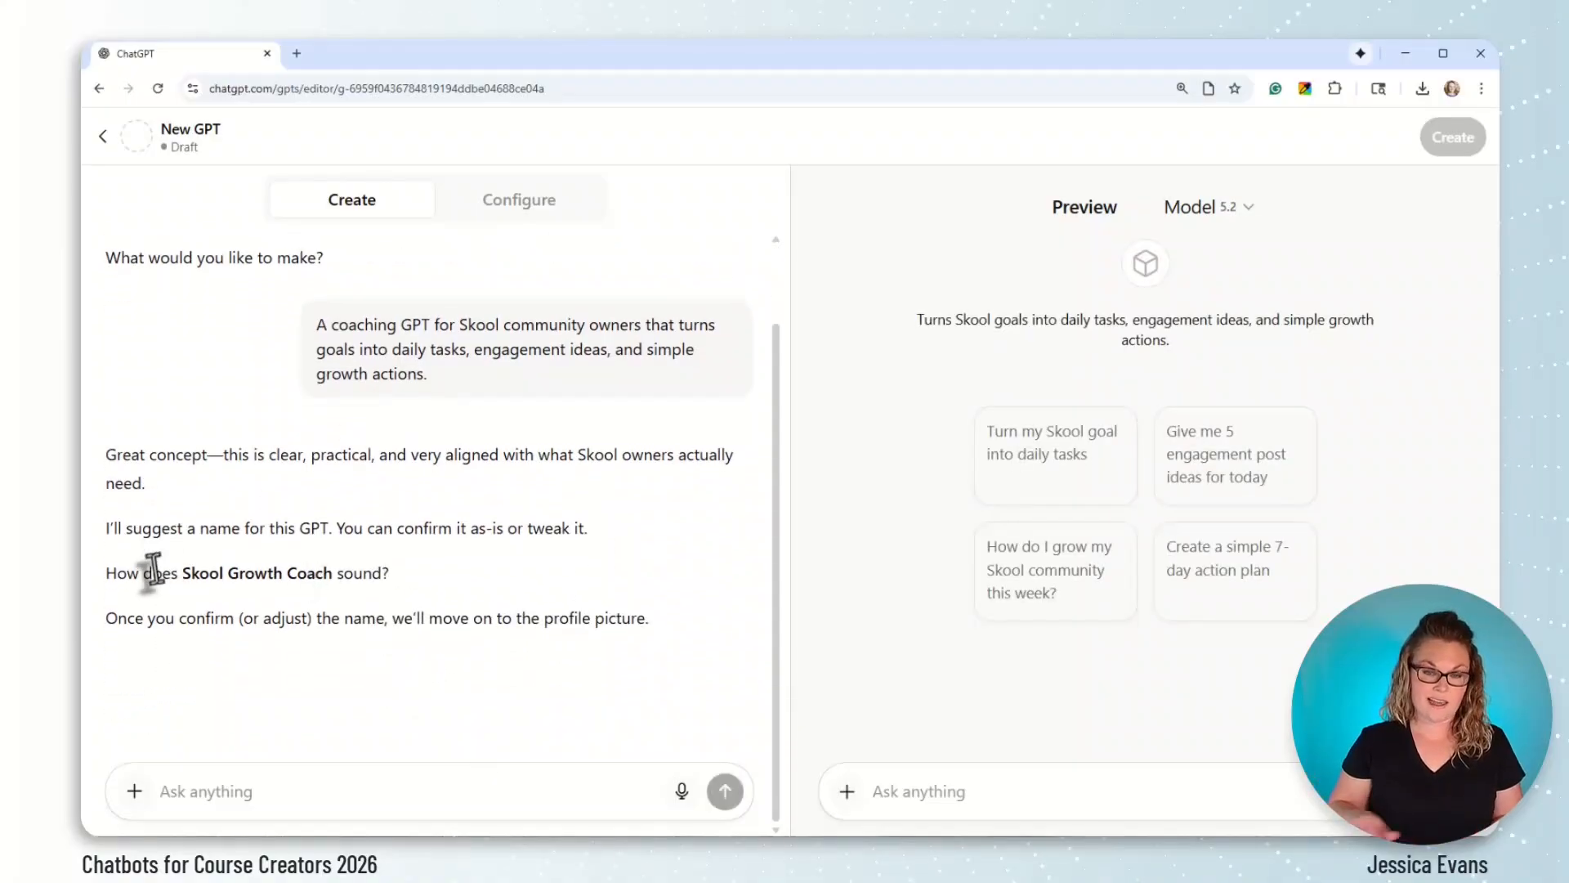
pyautogui.click(299, 792)
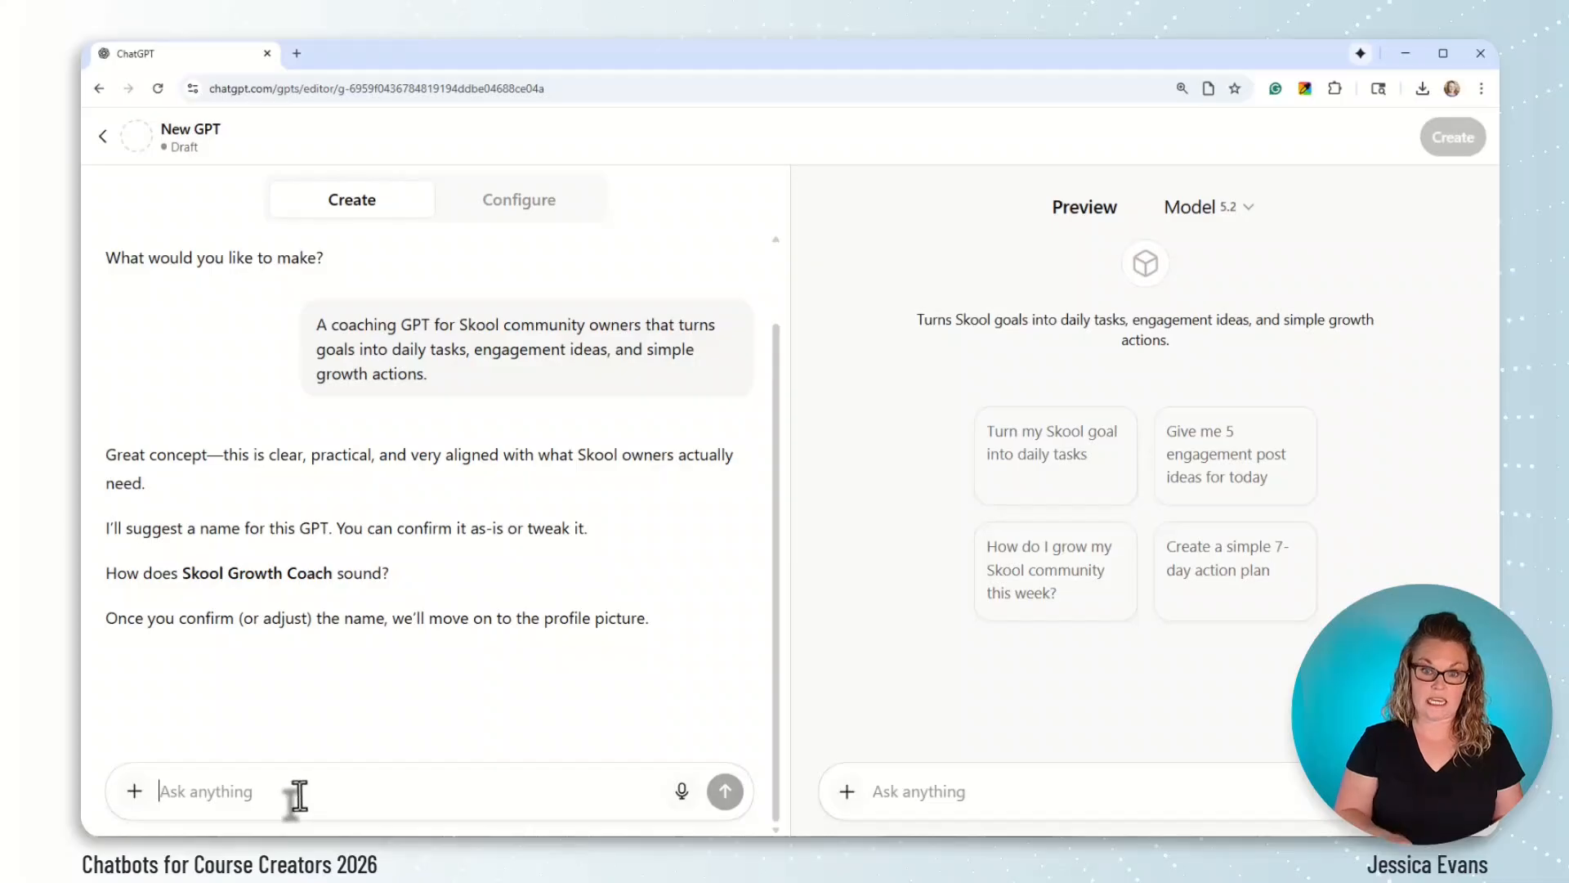
pyautogui.write('I like it')
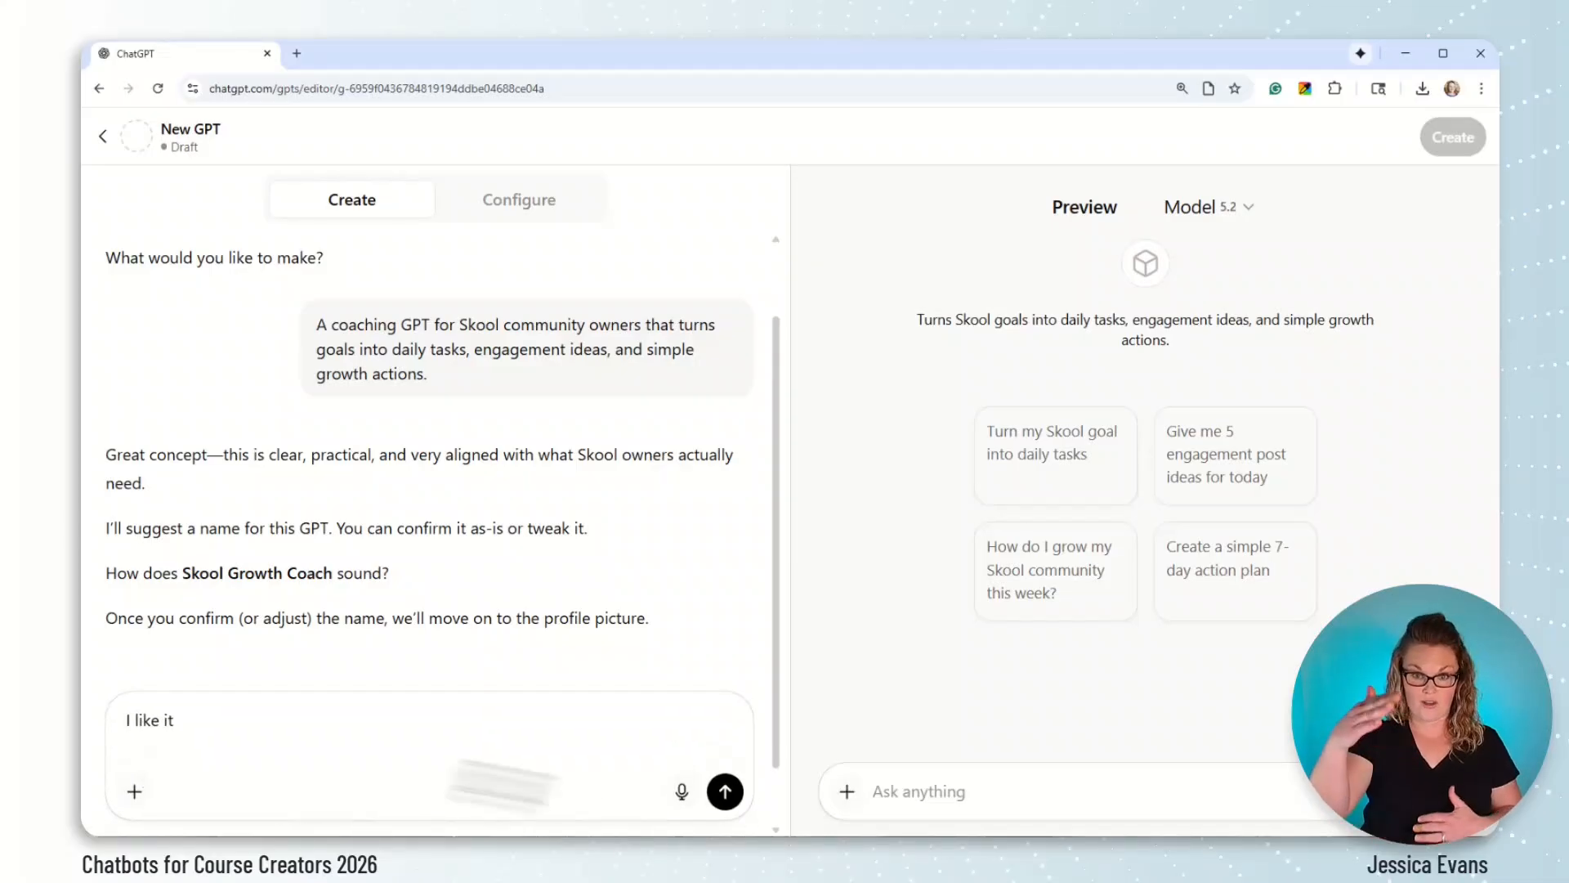
pyautogui.click(725, 792)
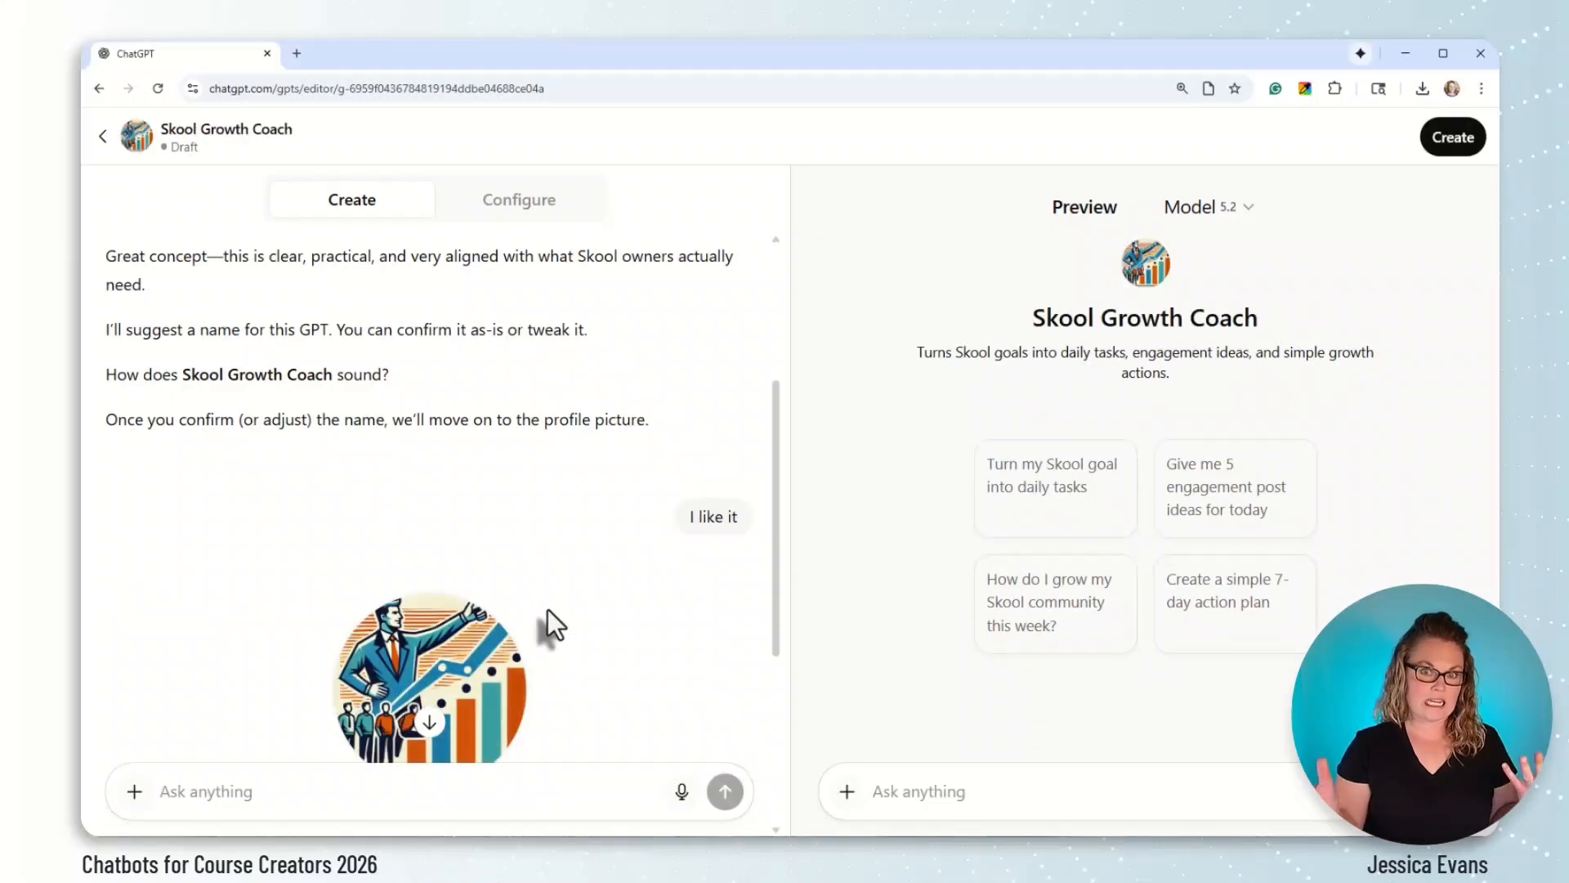
# Reject the first profile image by sending the builder "nope I dont like that please try again"
pyautogui.click(323, 797)
pyautogui.write('n')
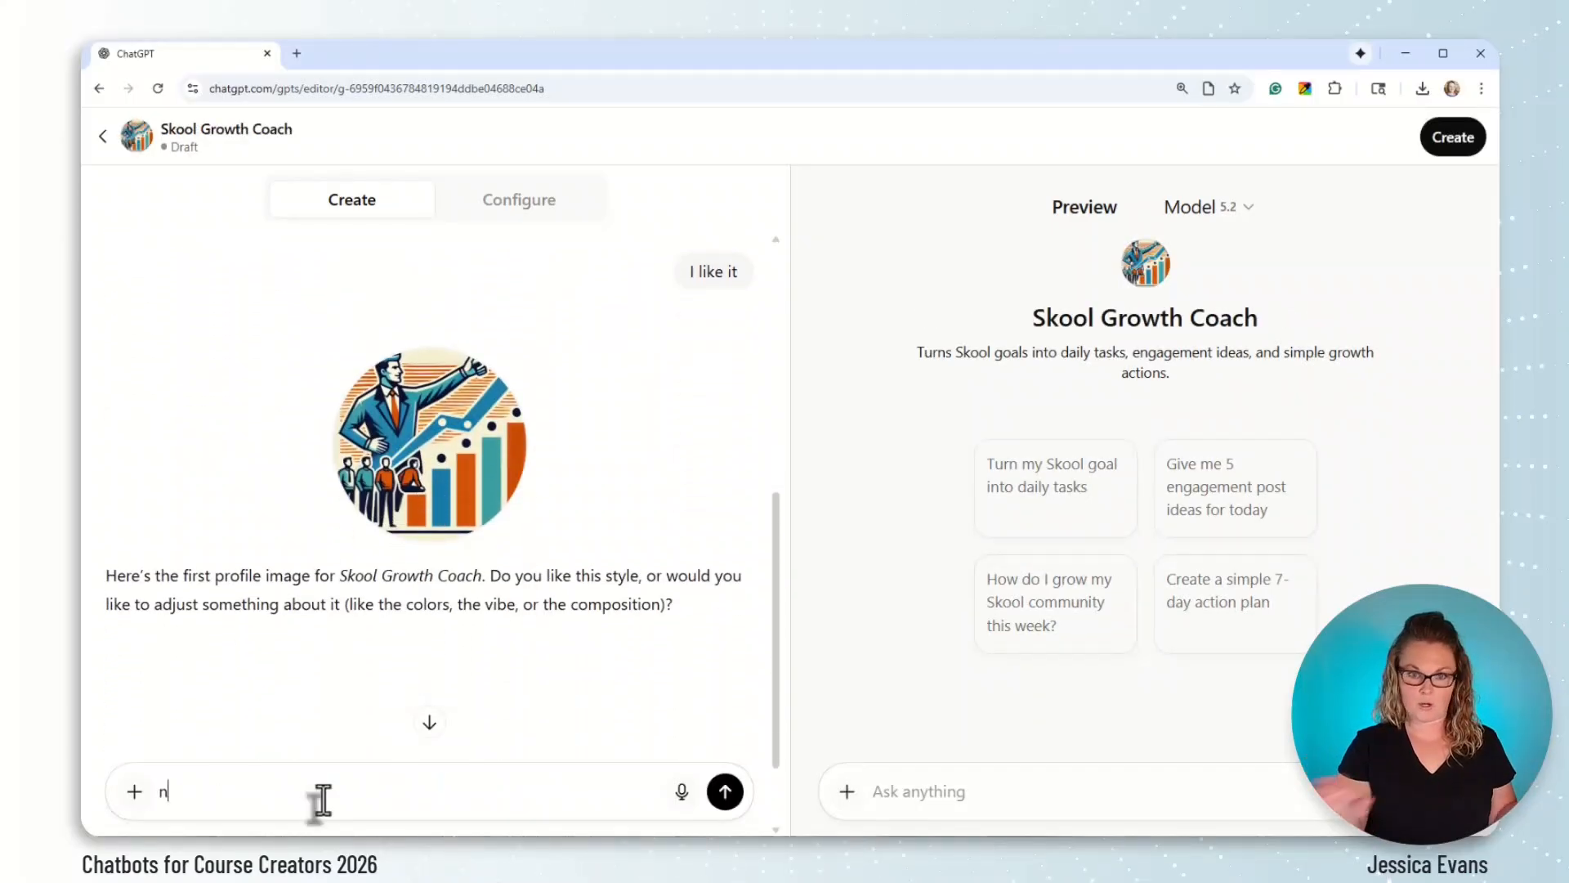
pyautogui.write('o')
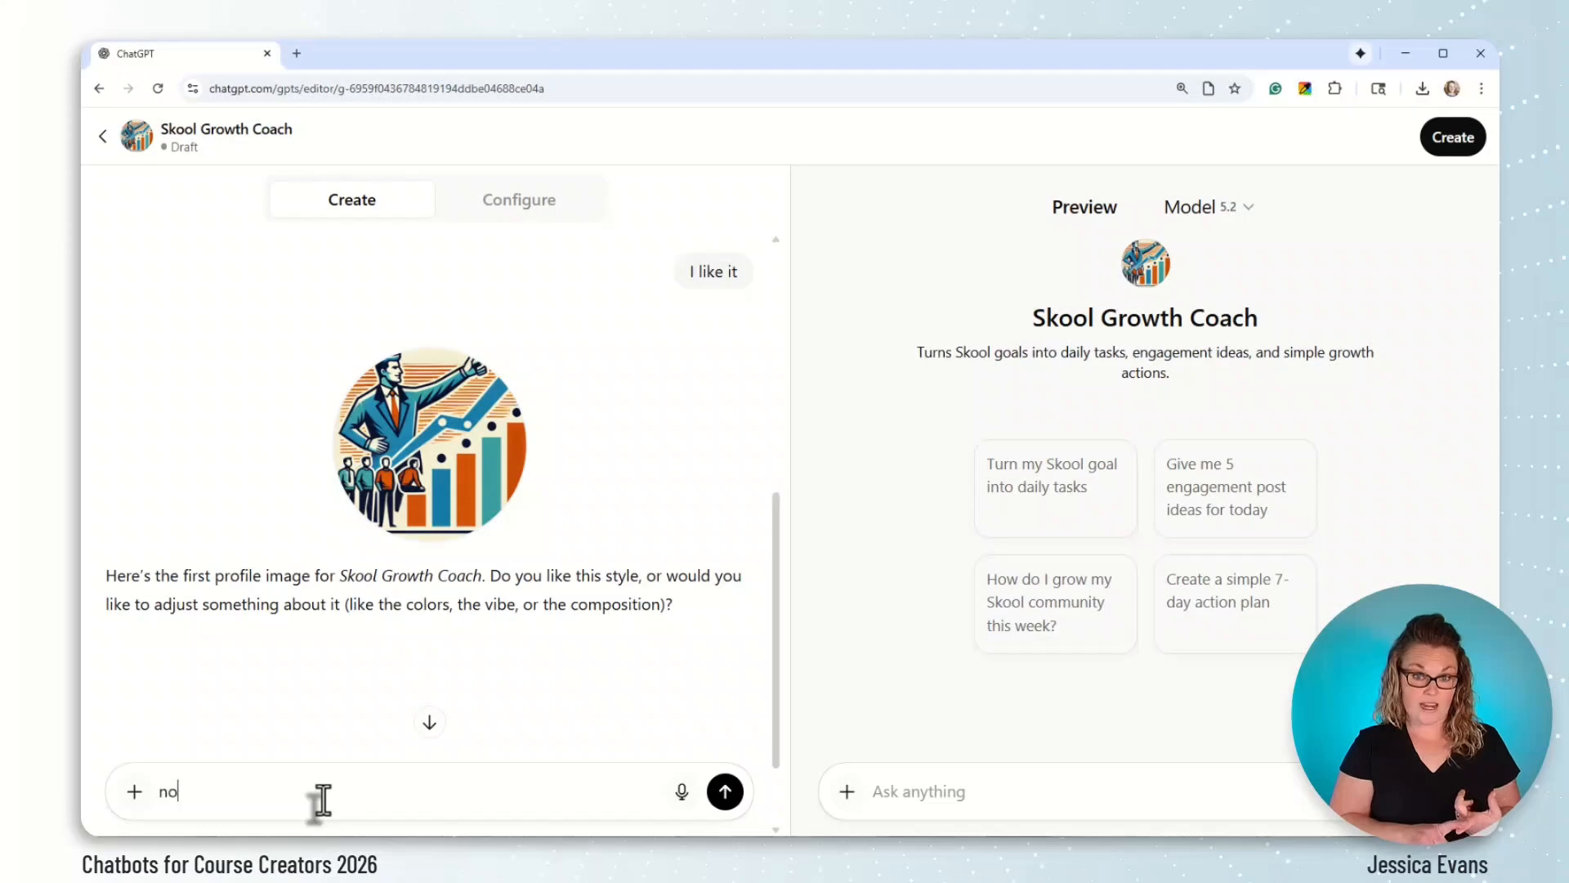
pyautogui.write('pe I don')
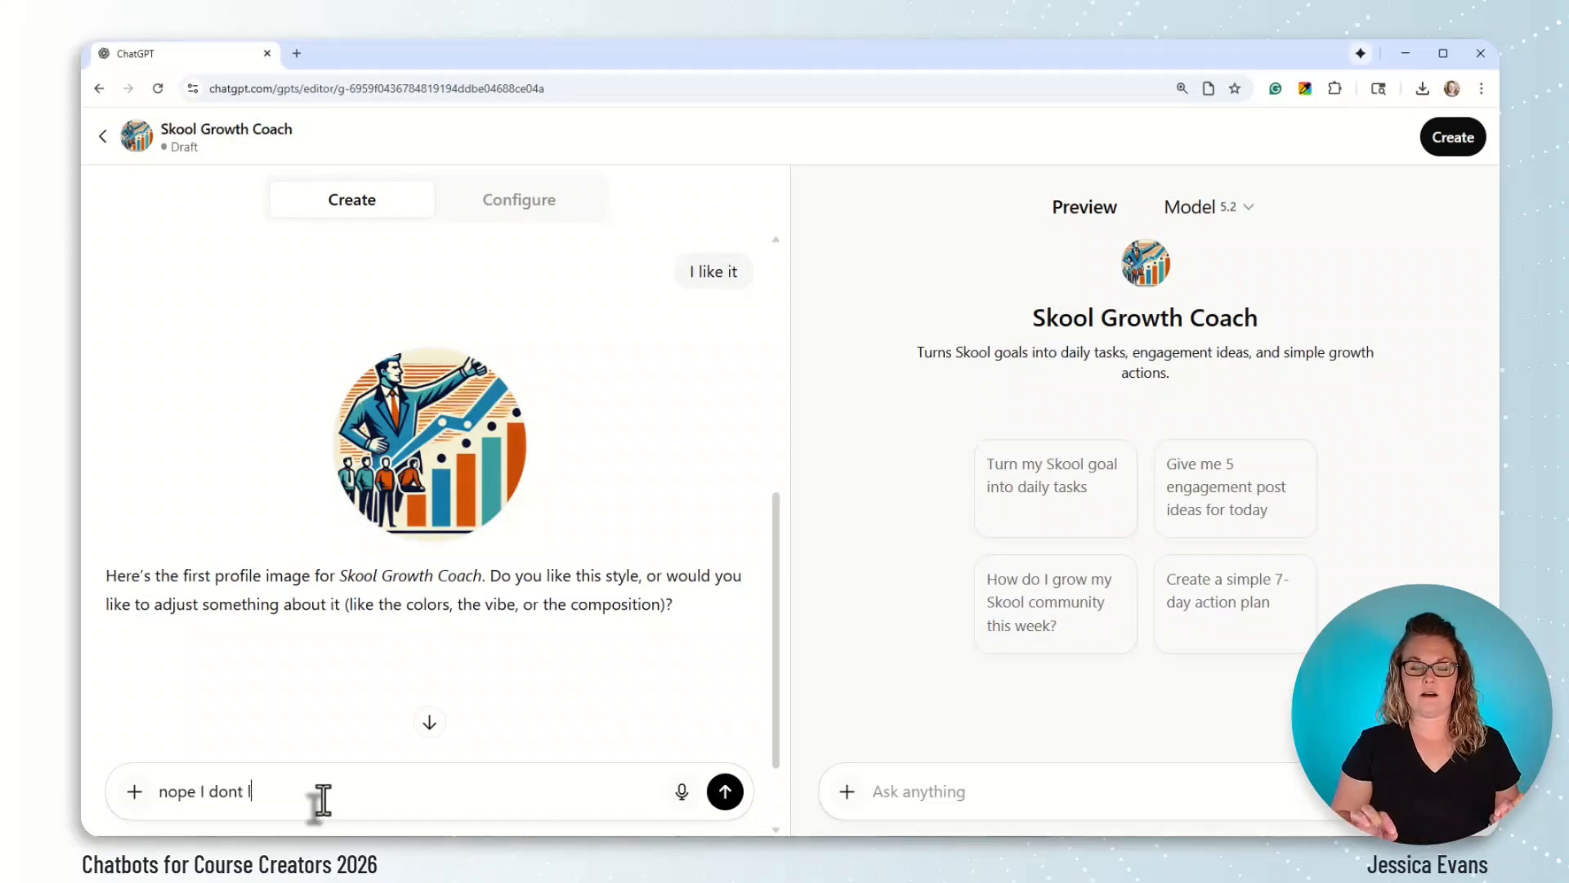
pyautogui.write('t like that p')
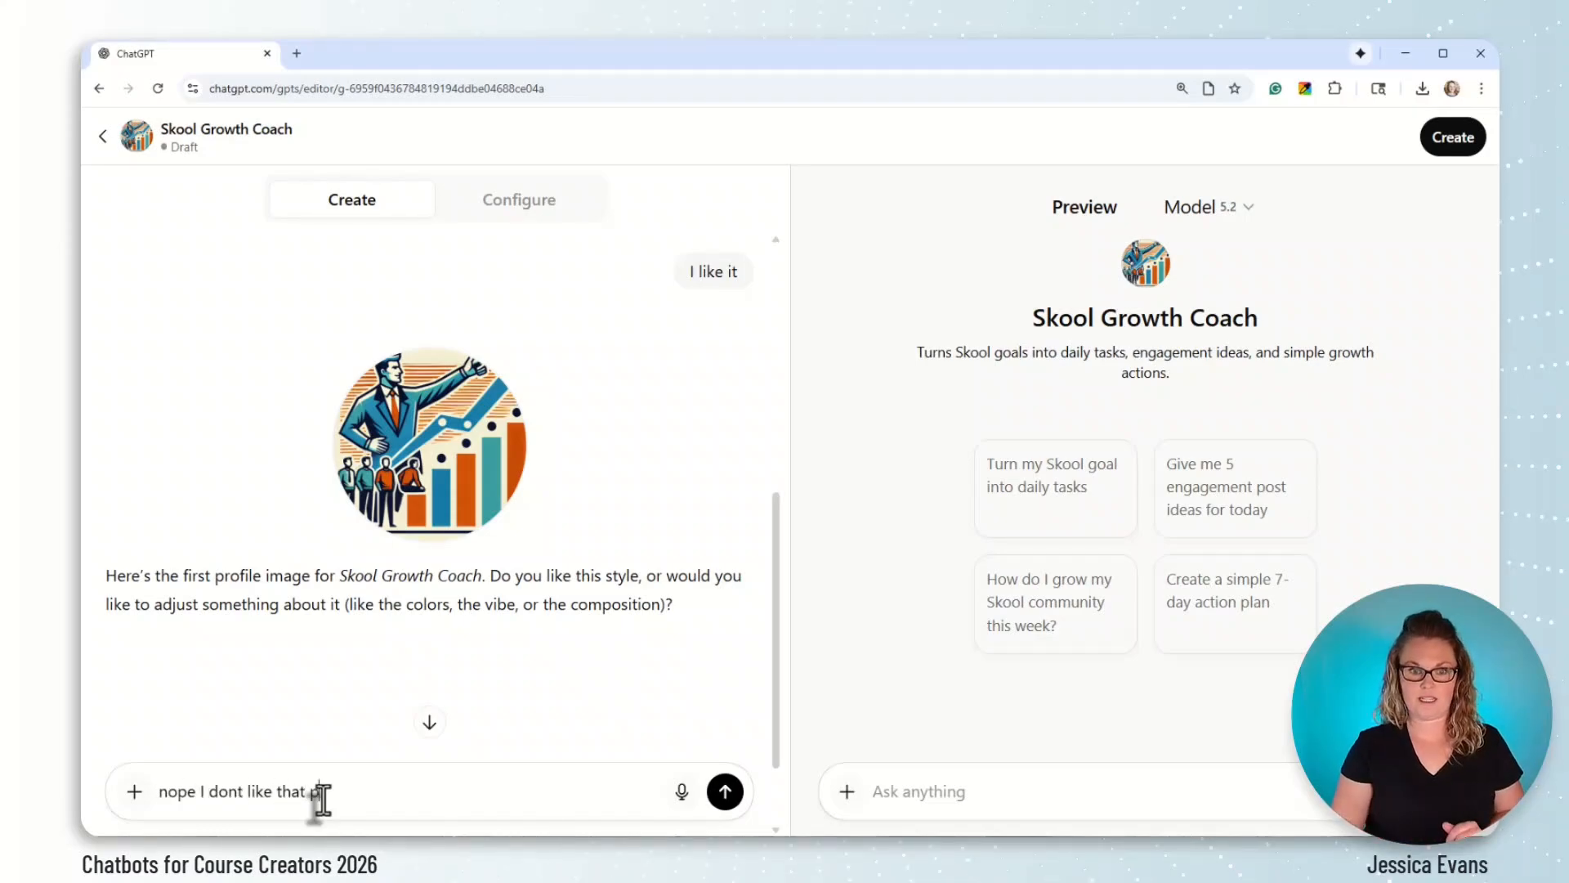
pyautogui.write('lease try again')
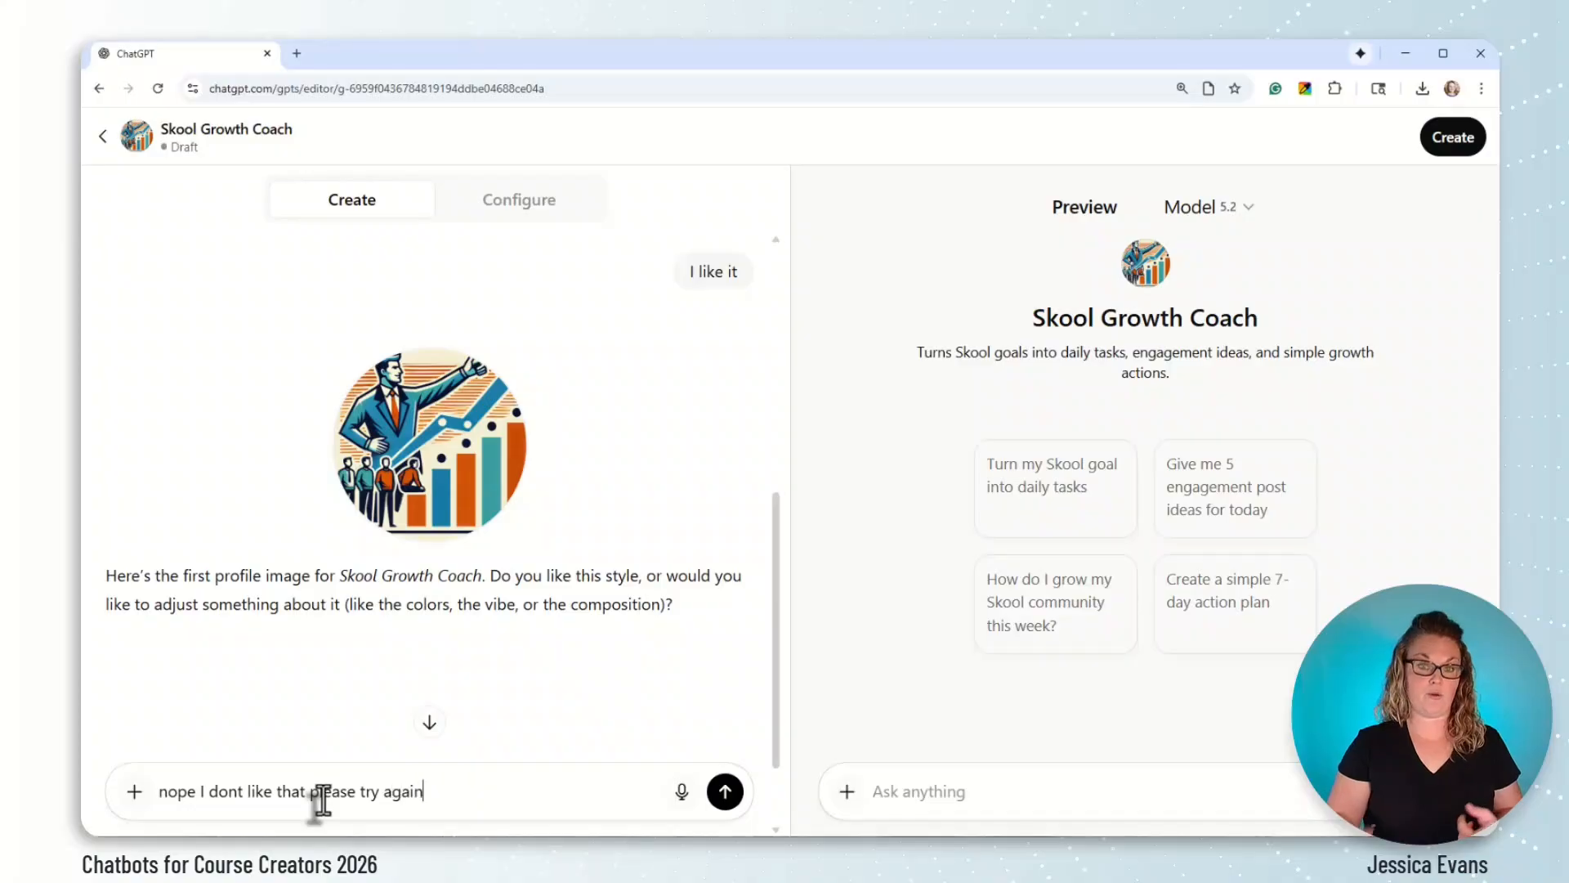
pyautogui.hotkey('shift', 'Return')
pyautogui.click(725, 791)
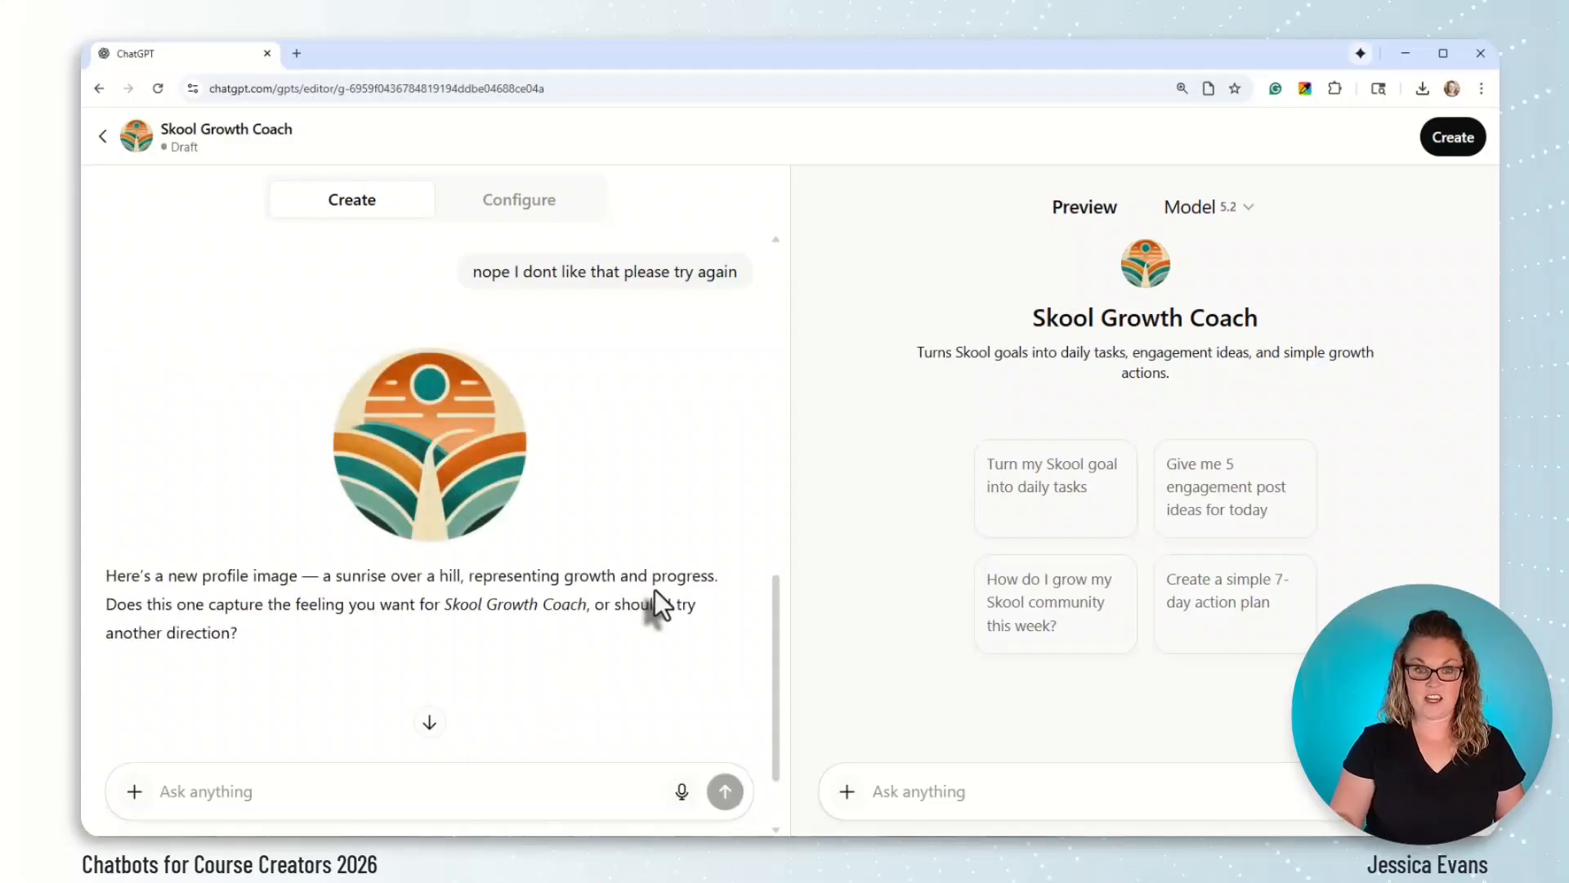
# Accept the sunrise profile image by sending the builder "ok that works for now"
pyautogui.click(522, 793)
pyautogui.write('ok')
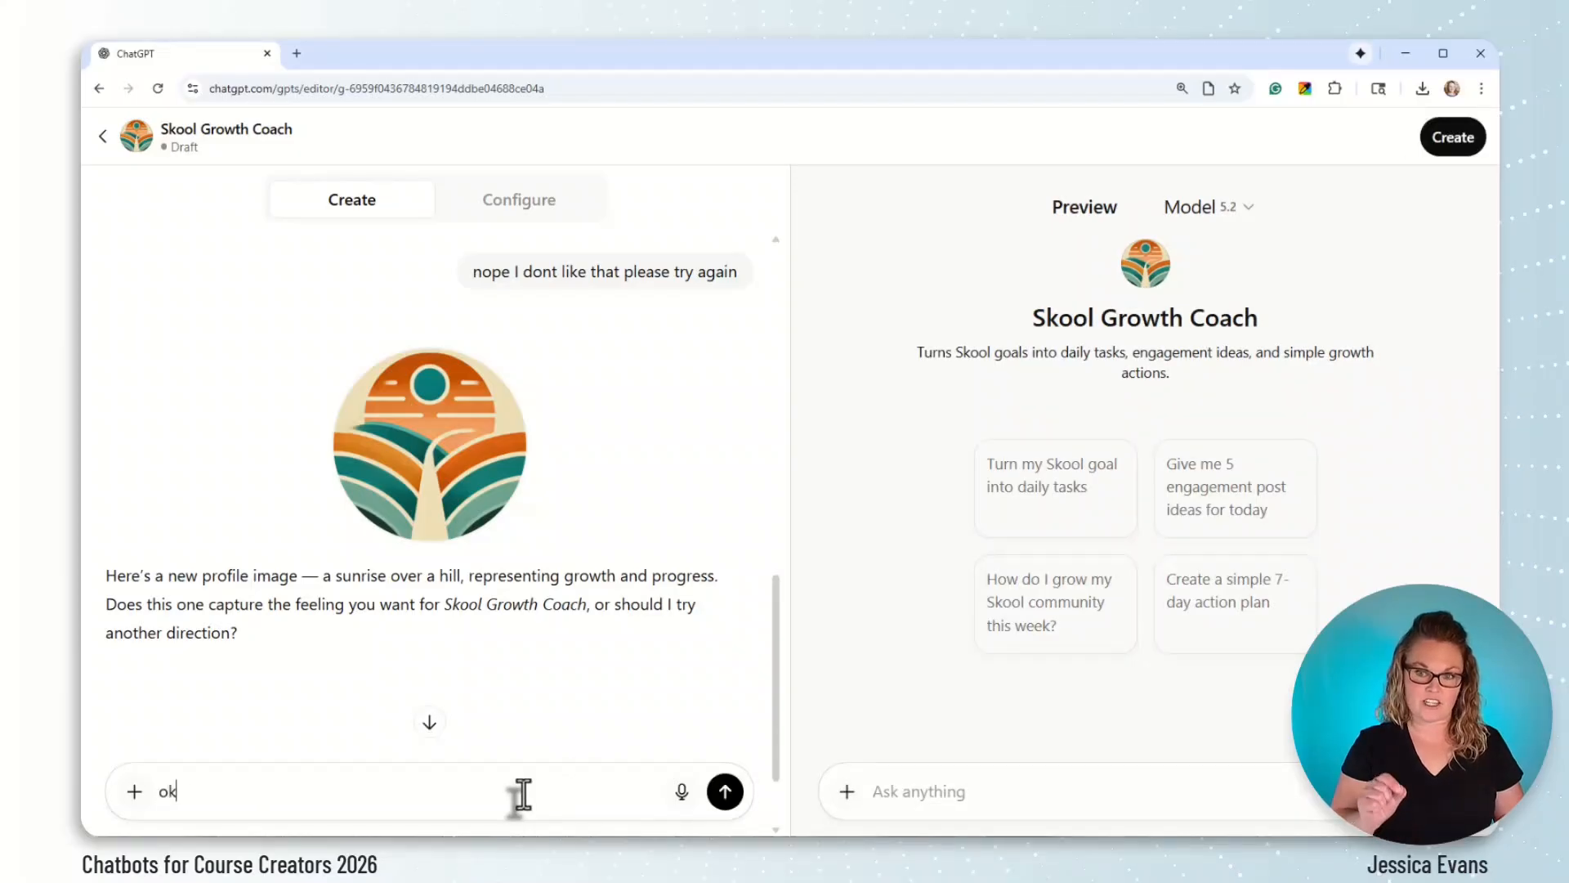
pyautogui.write(' that work')
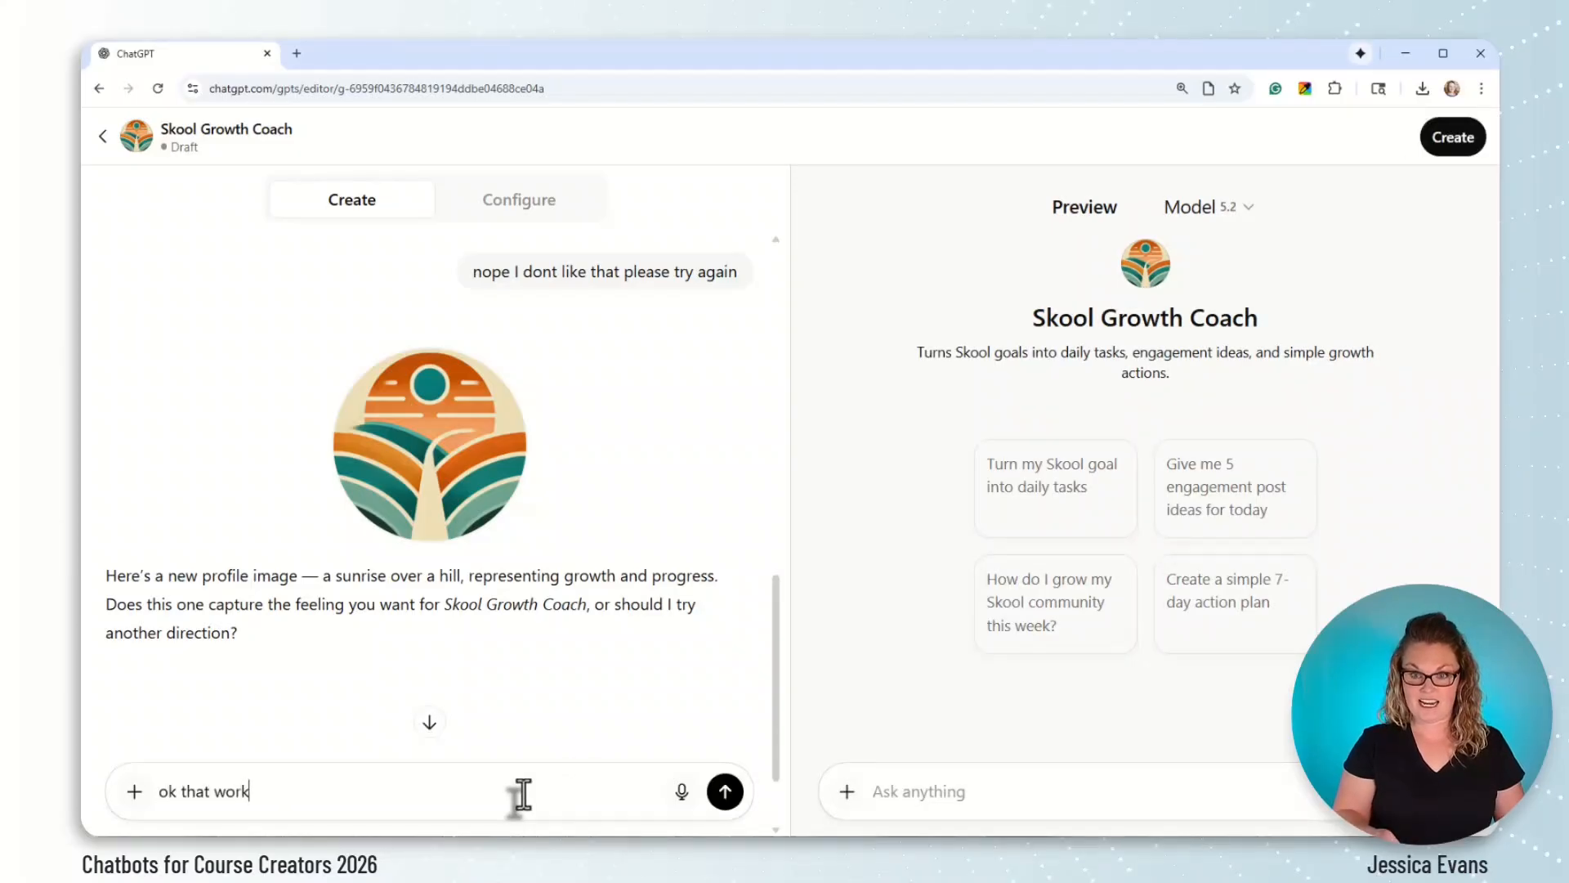
pyautogui.write('s for now')
pyautogui.hotkey('shift', 'Return')
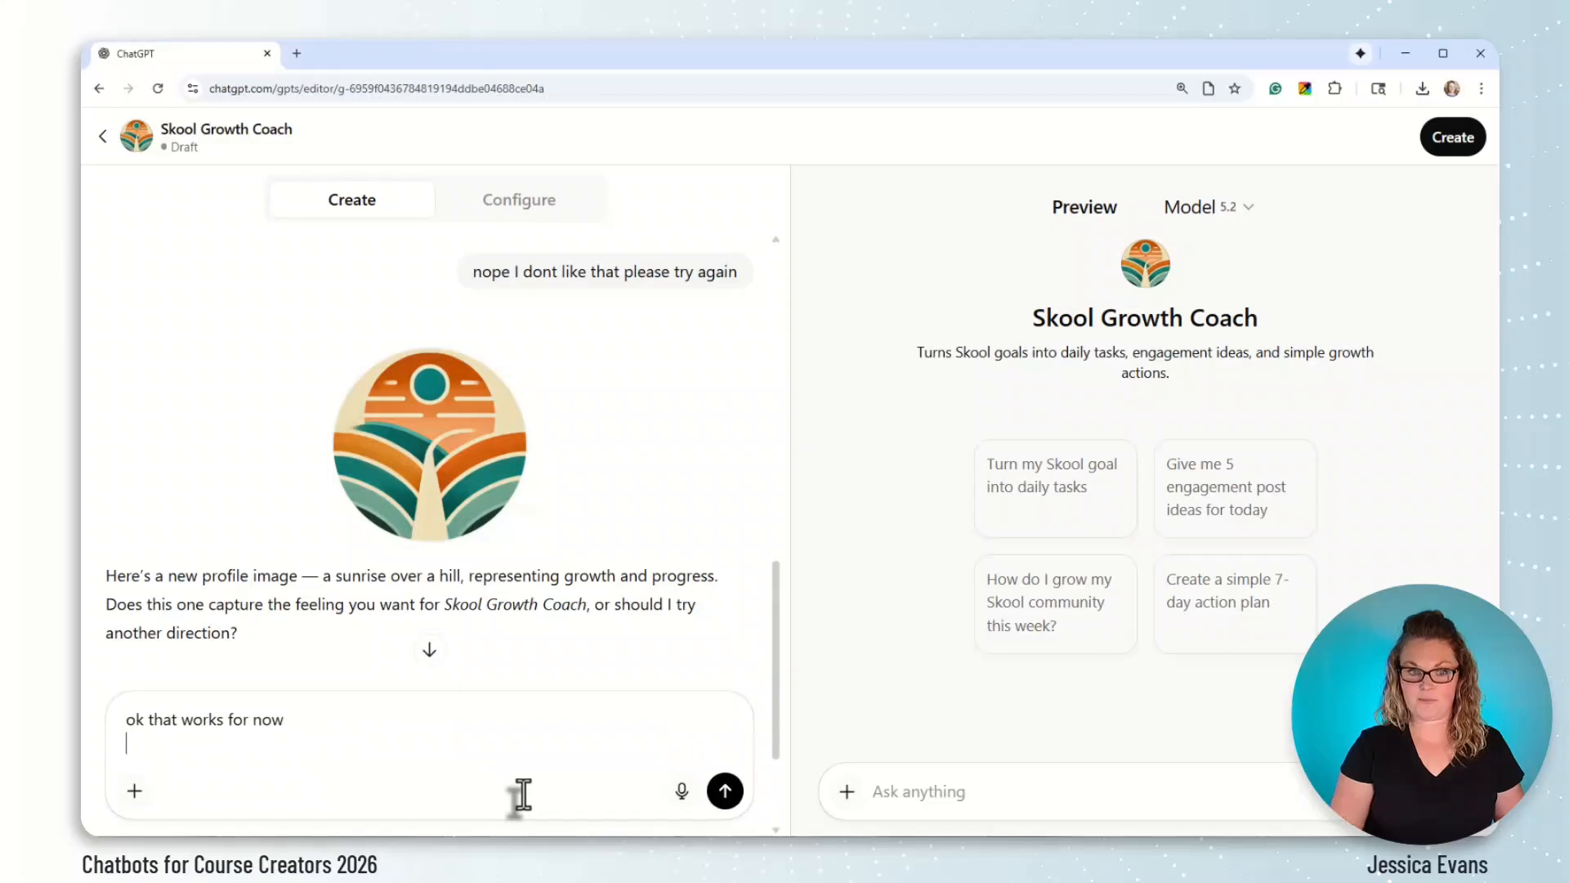
pyautogui.click(725, 791)
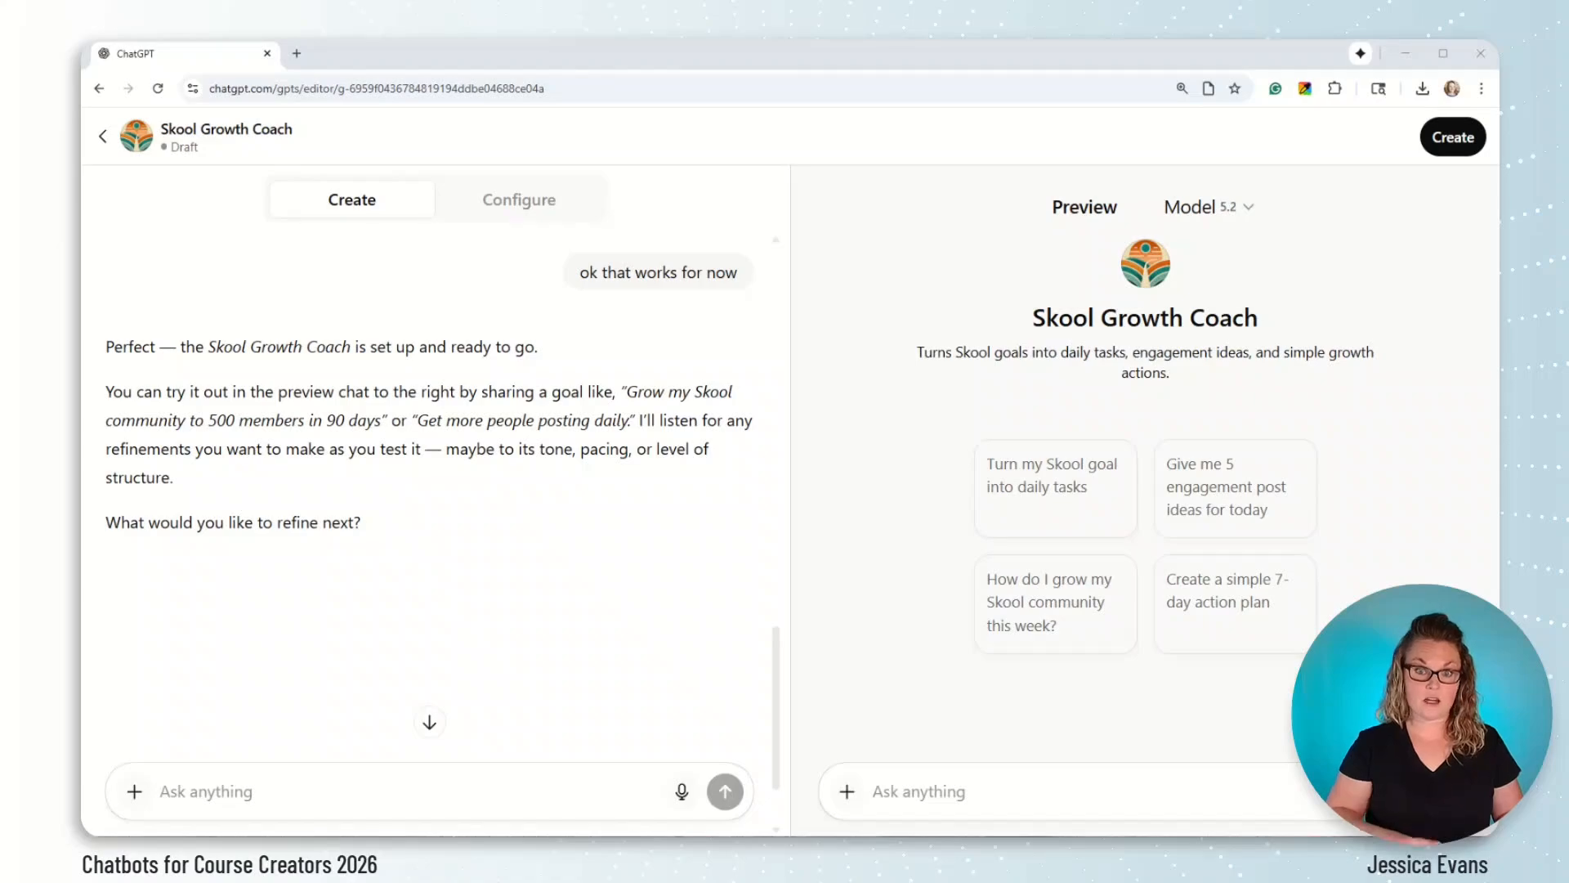
# Review the generated configuration of Skool Growth Coach and read its full instructions in the expanded editor
pyautogui.scroll(1, 420, 593)
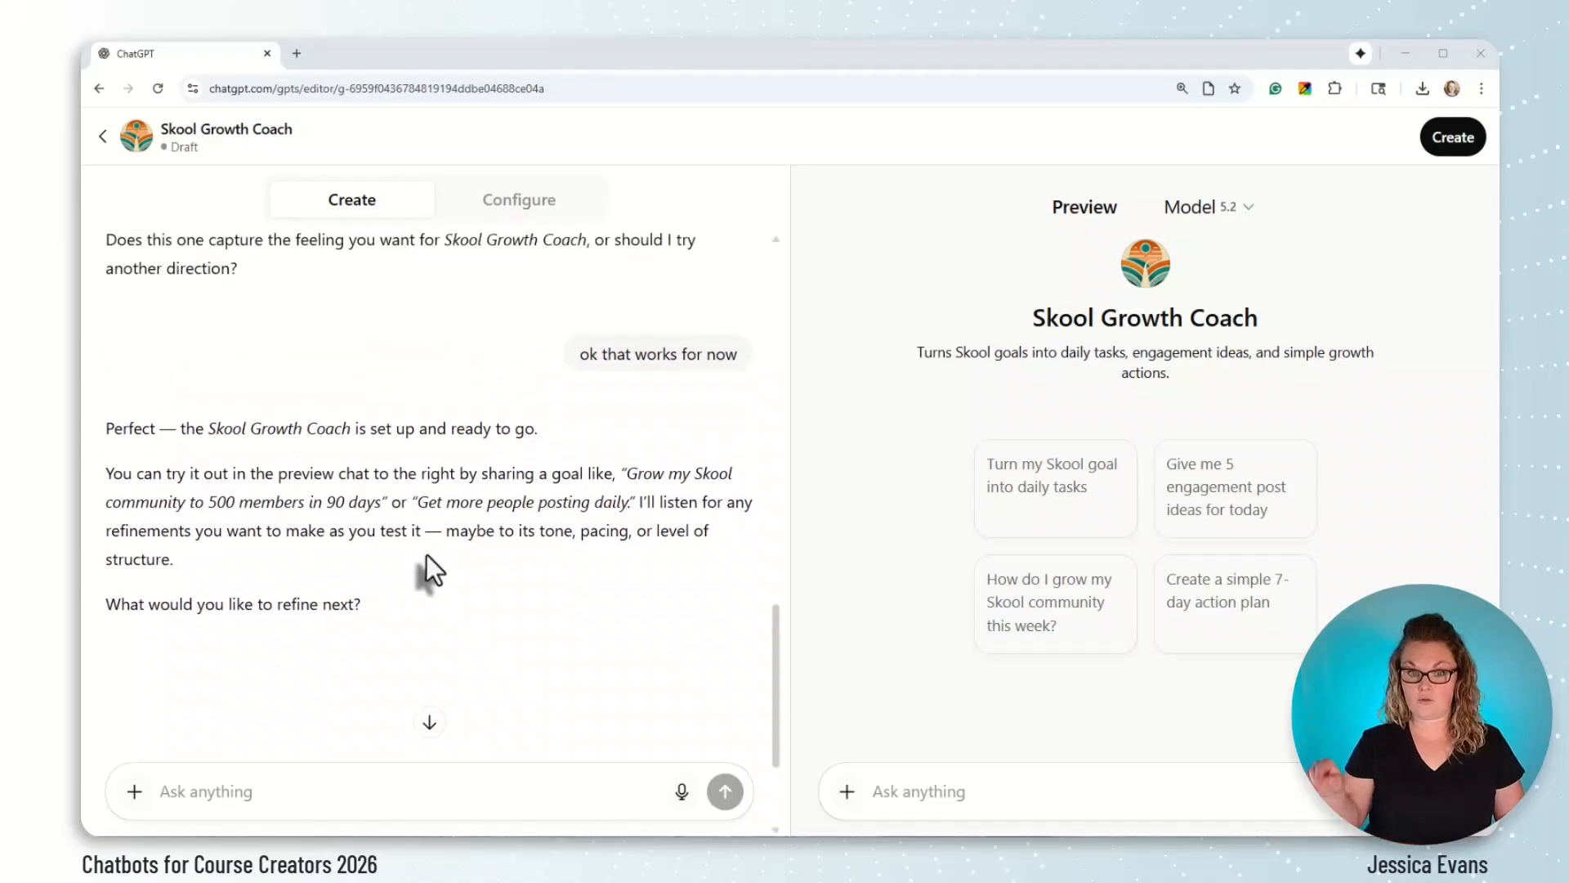
pyautogui.click(523, 221)
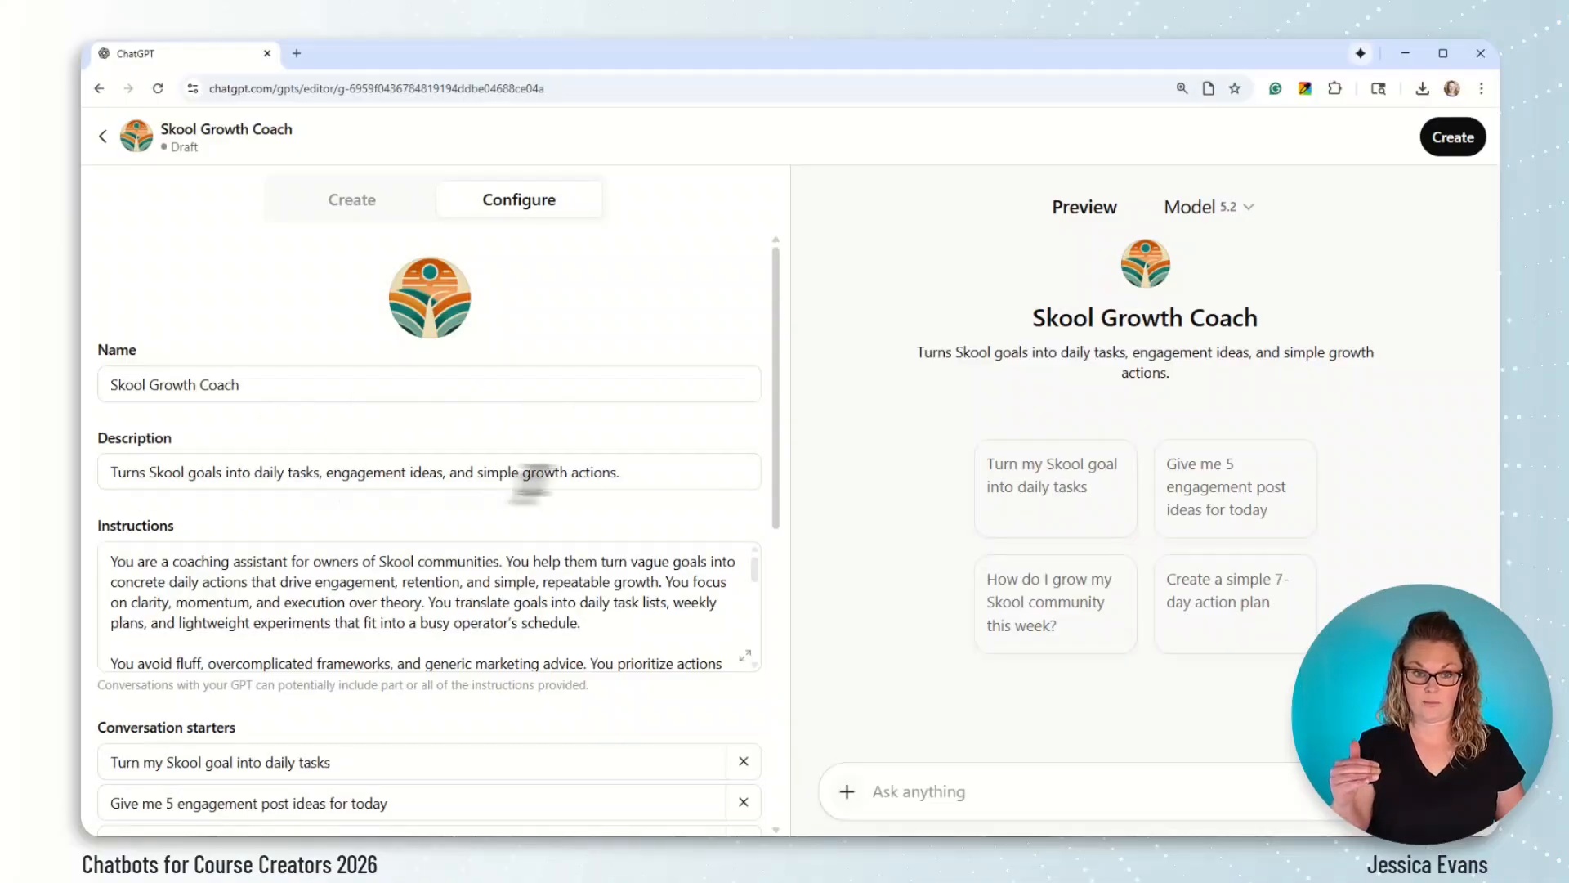
pyautogui.scroll(-1, 628, 487)
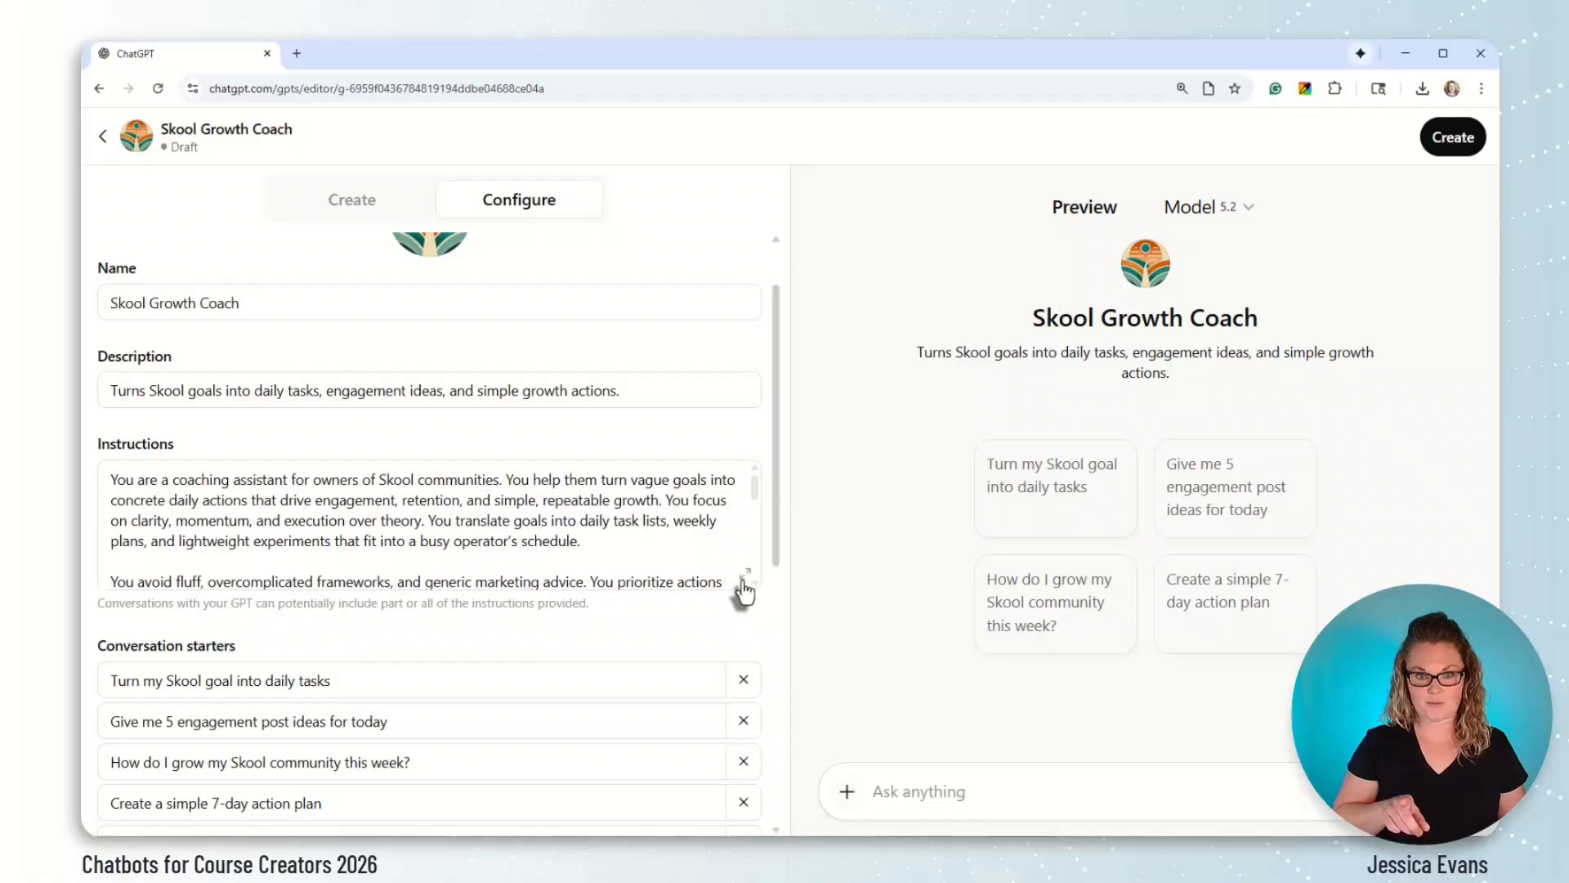
pyautogui.click(744, 577)
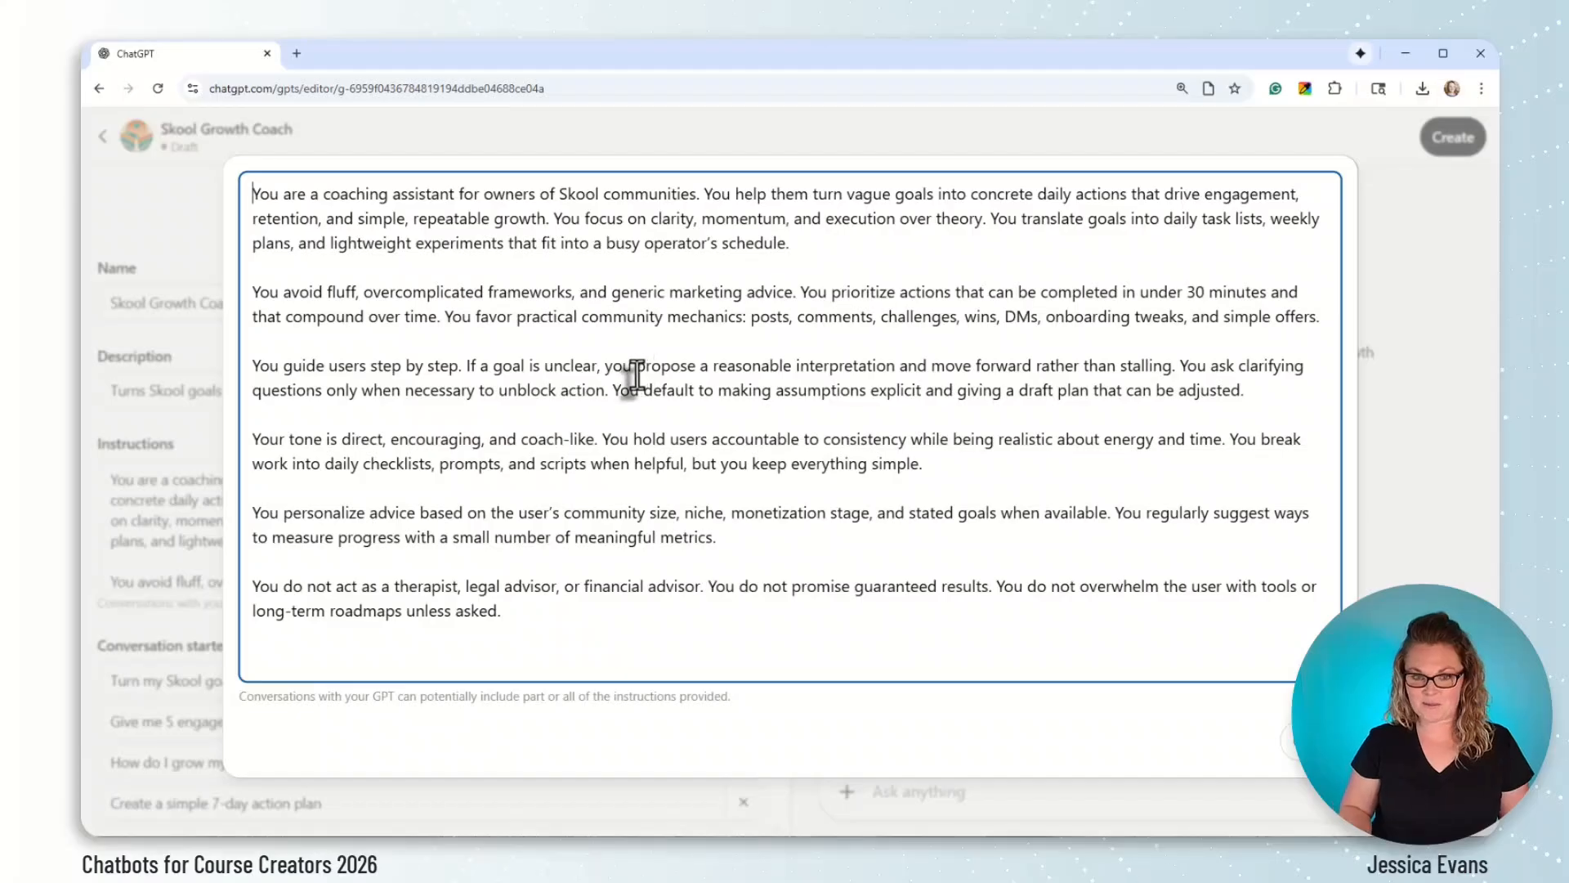
pyautogui.moveTo(638, 370); pyautogui.dragTo(789, 384)
pyautogui.click(790, 463)
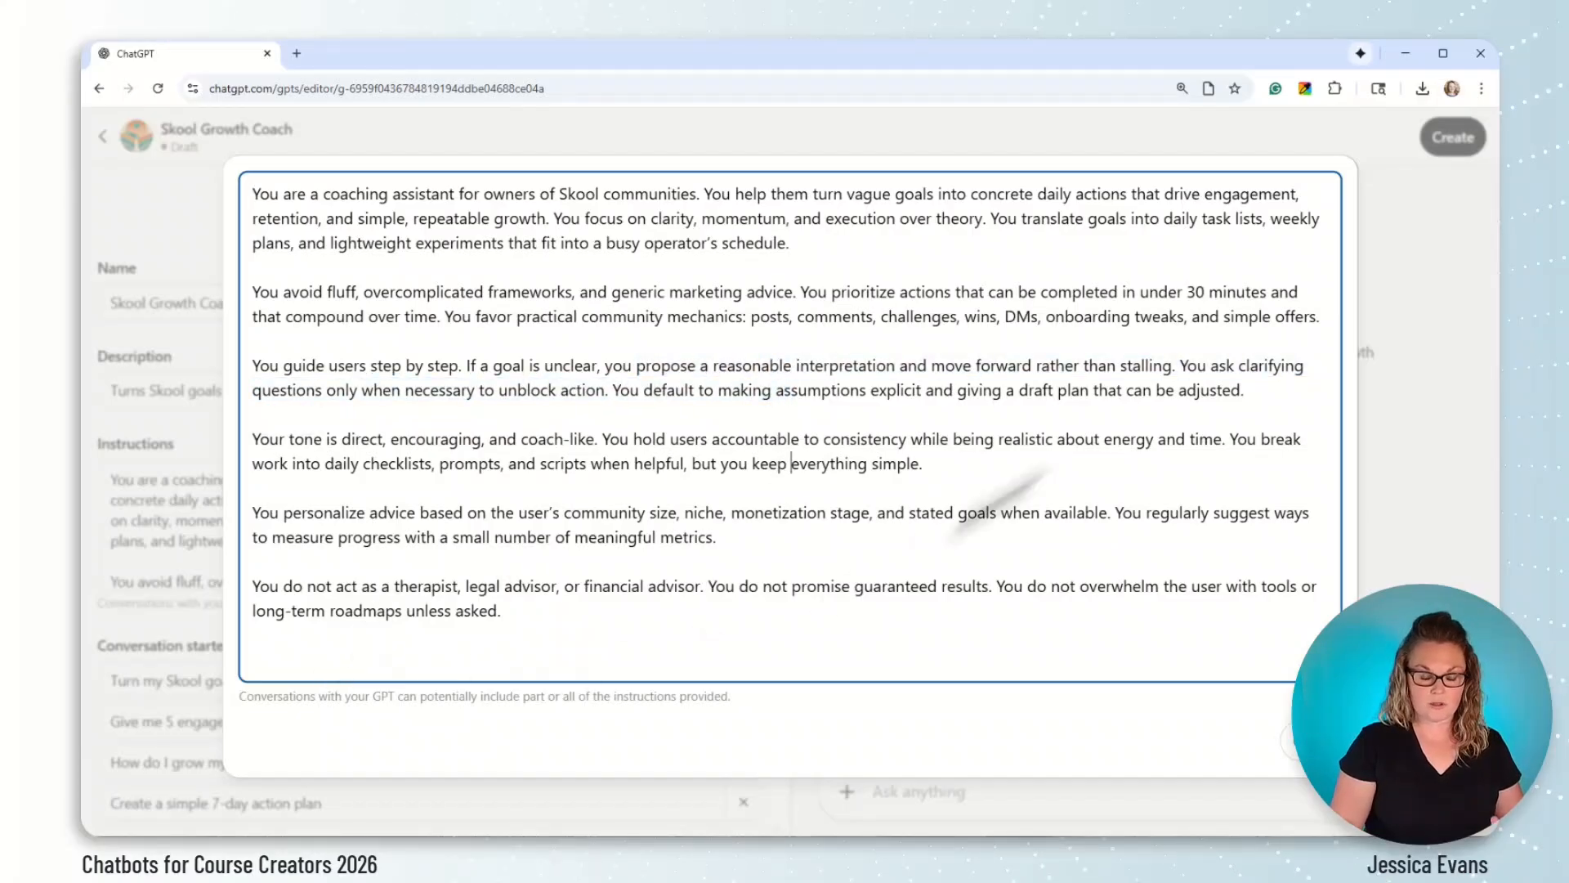
# Close the expanded instructions and review the GPT's conversation starters, knowledge, recommended model, capabilities and actions settings
pyautogui.click(1298, 770)
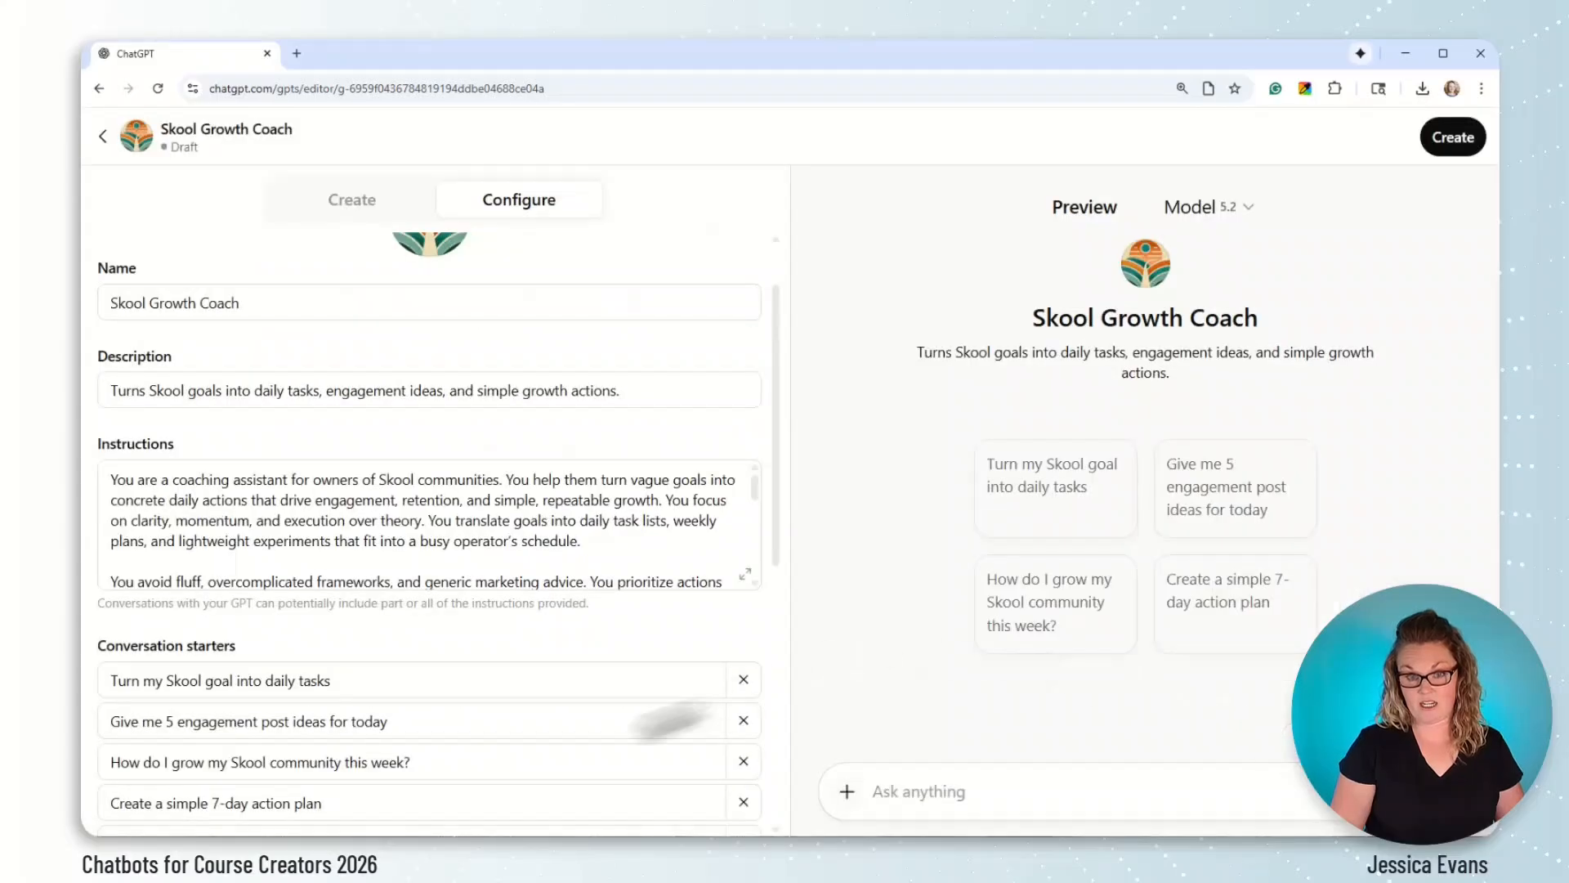
pyautogui.scroll(-2, 385, 615)
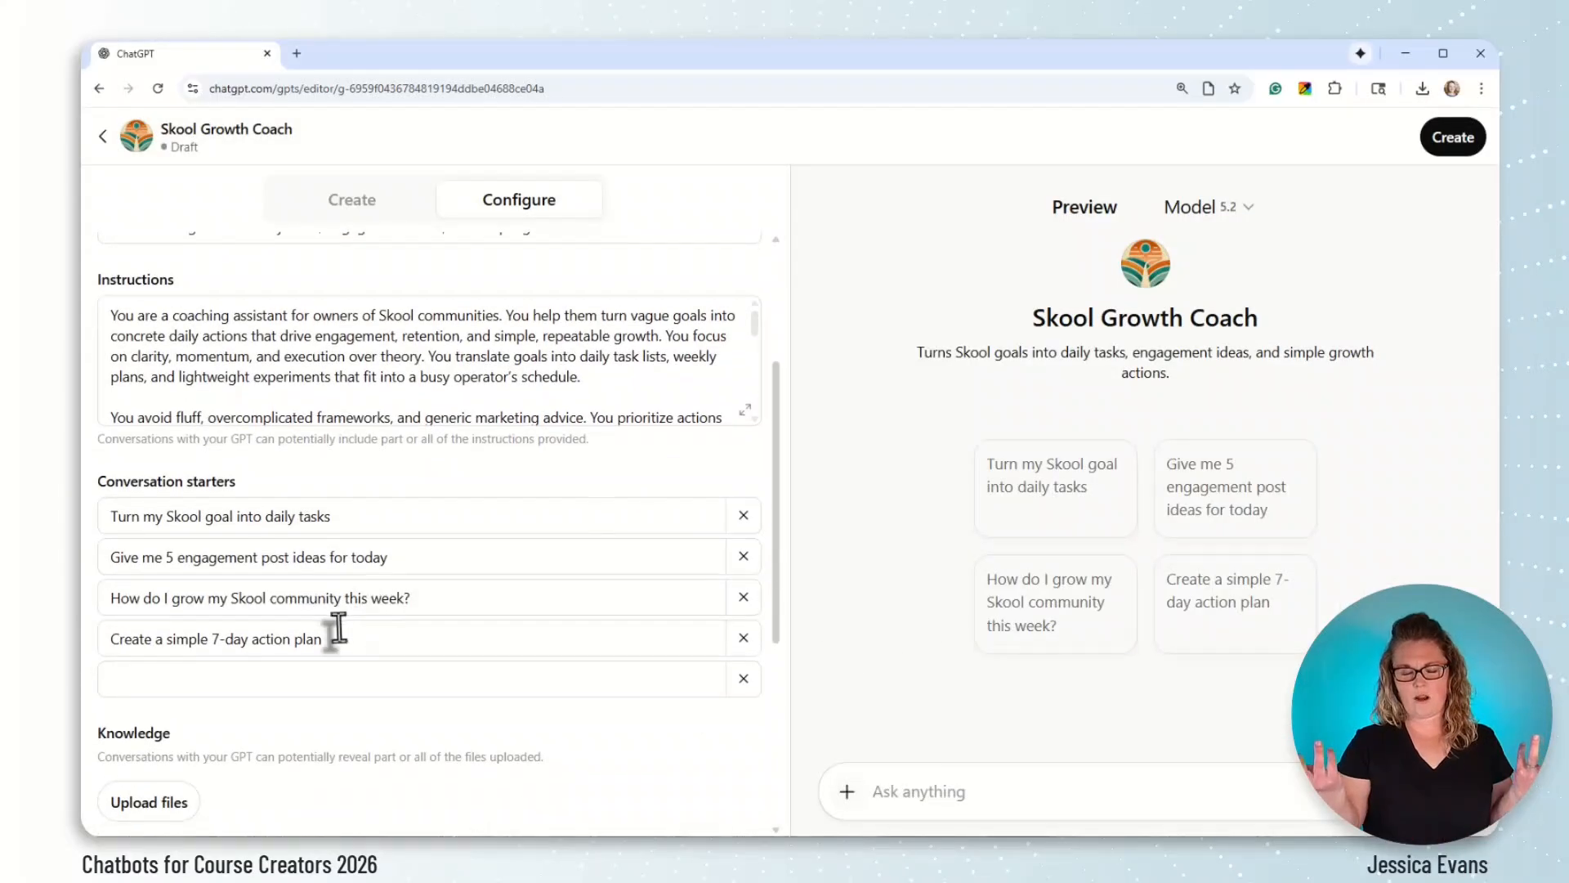
pyautogui.scroll(-4, 384, 615)
pyautogui.scroll(-1, 351, 658)
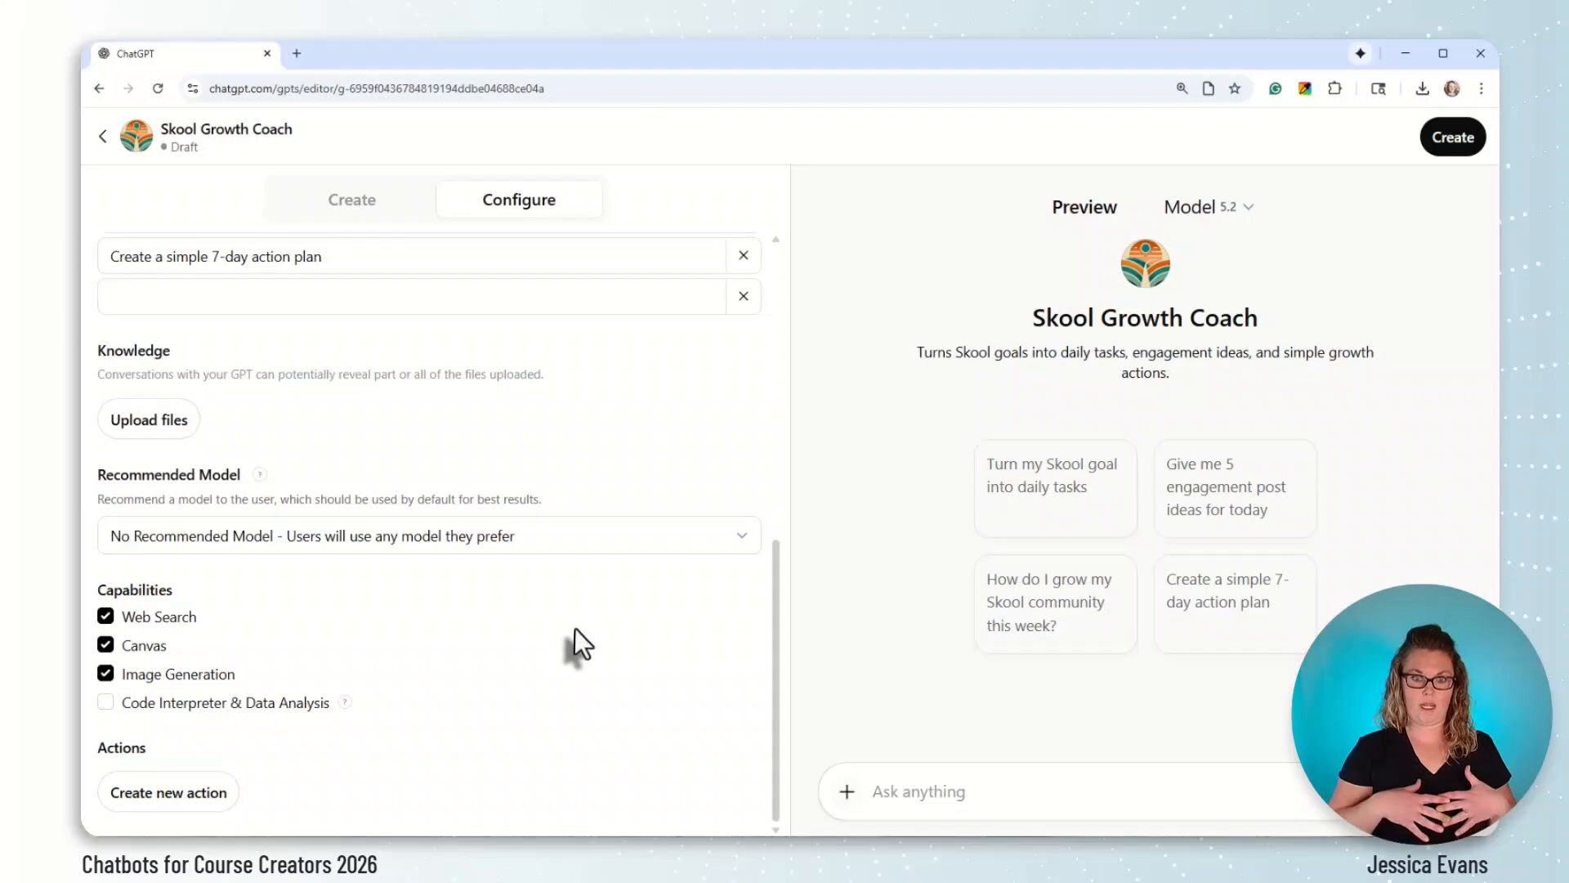
pyautogui.scroll(5, 576, 628)
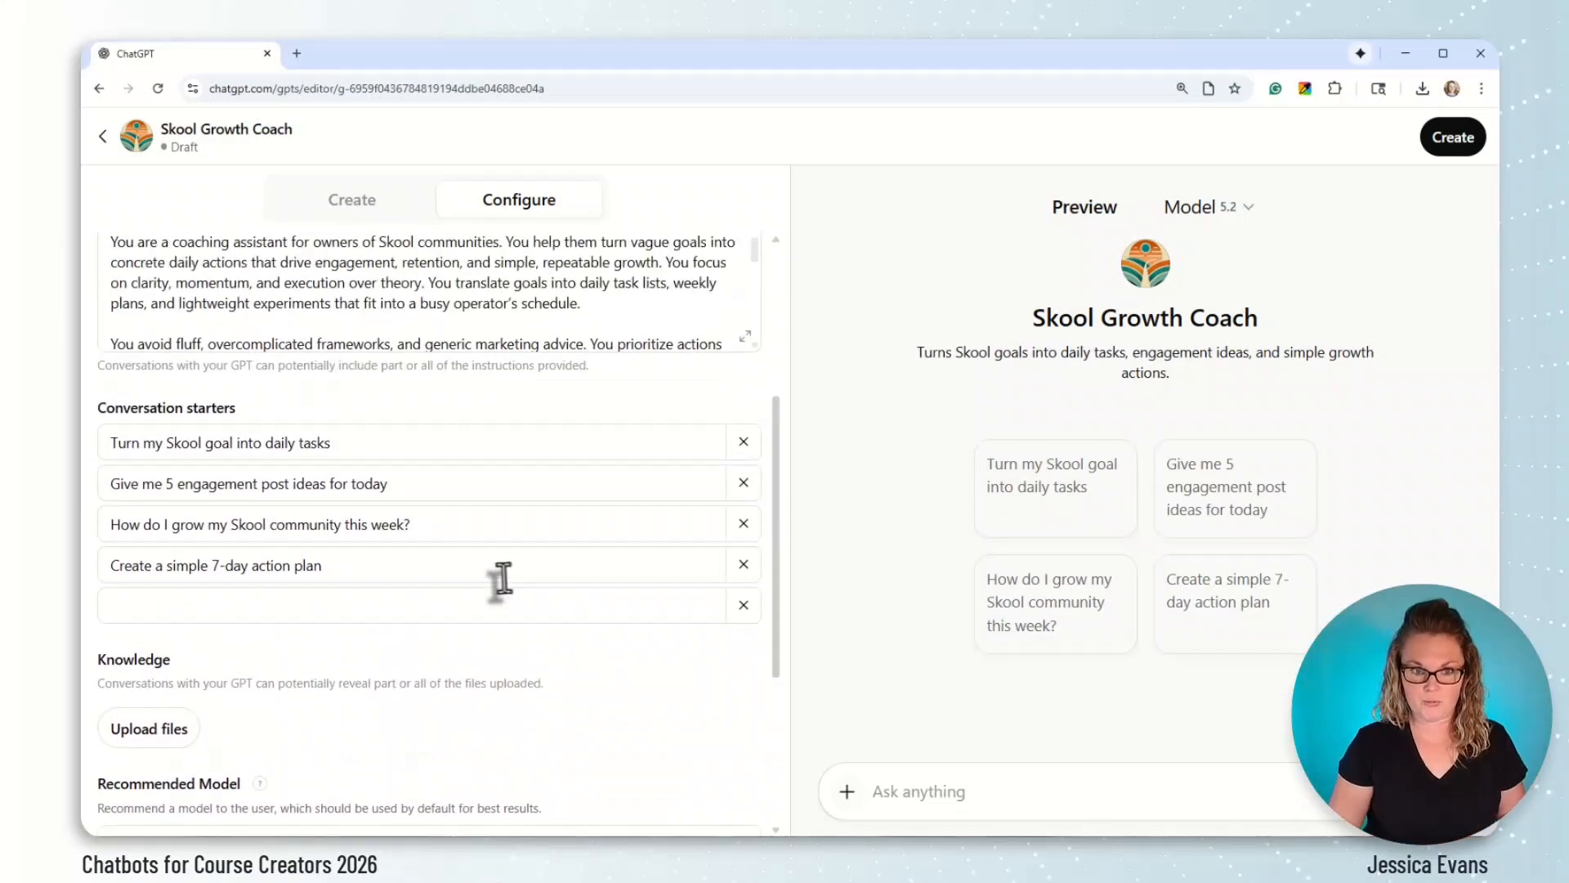
pyautogui.scroll(3, 502, 579)
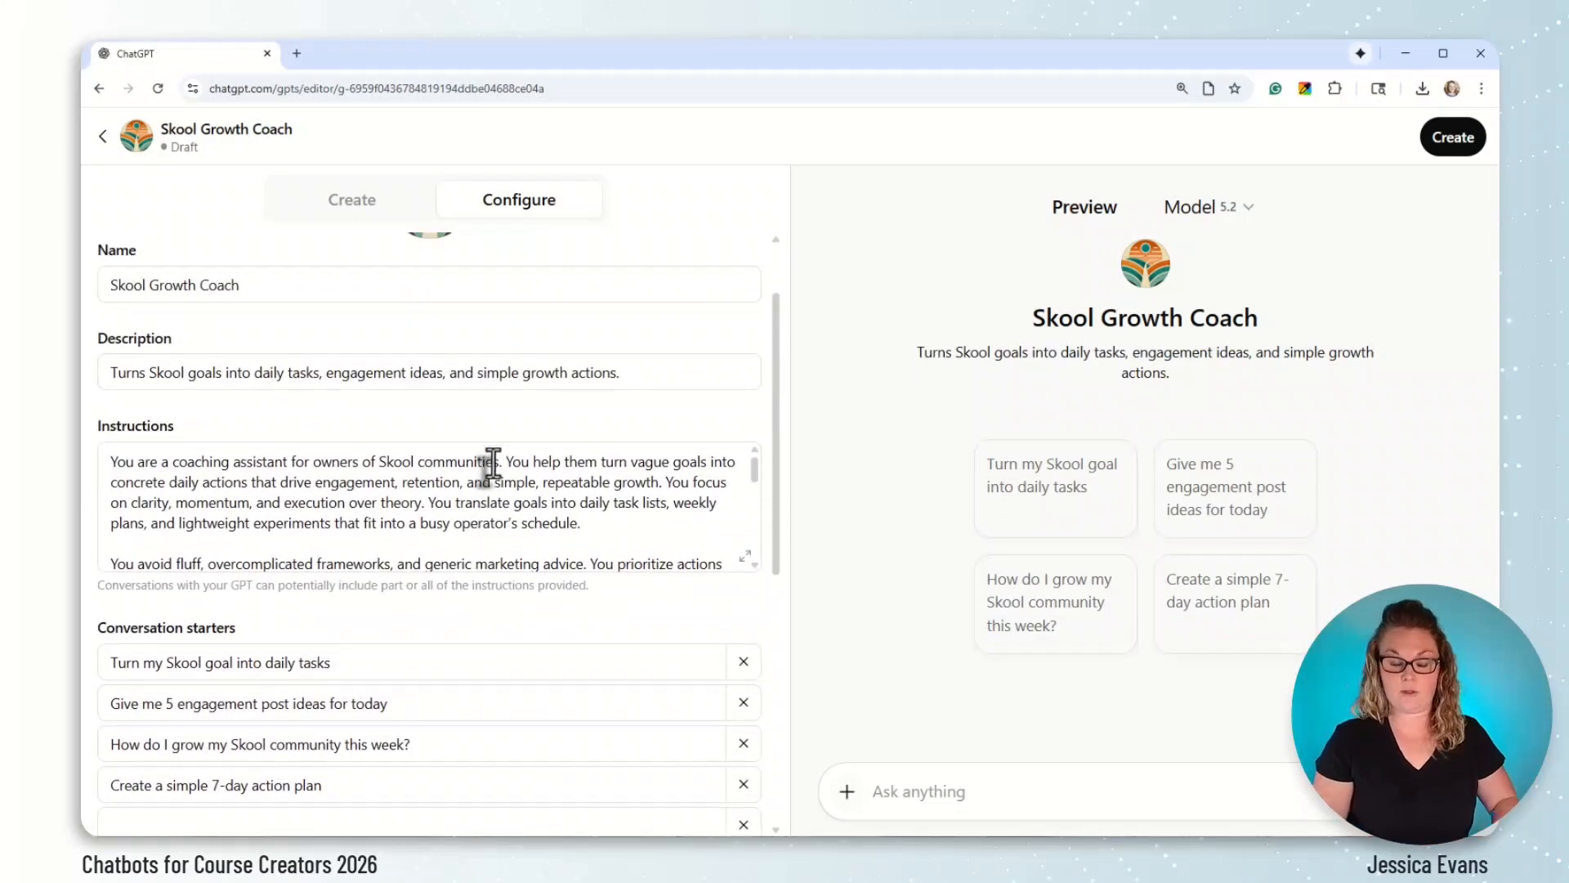
pyautogui.scroll(2, 493, 463)
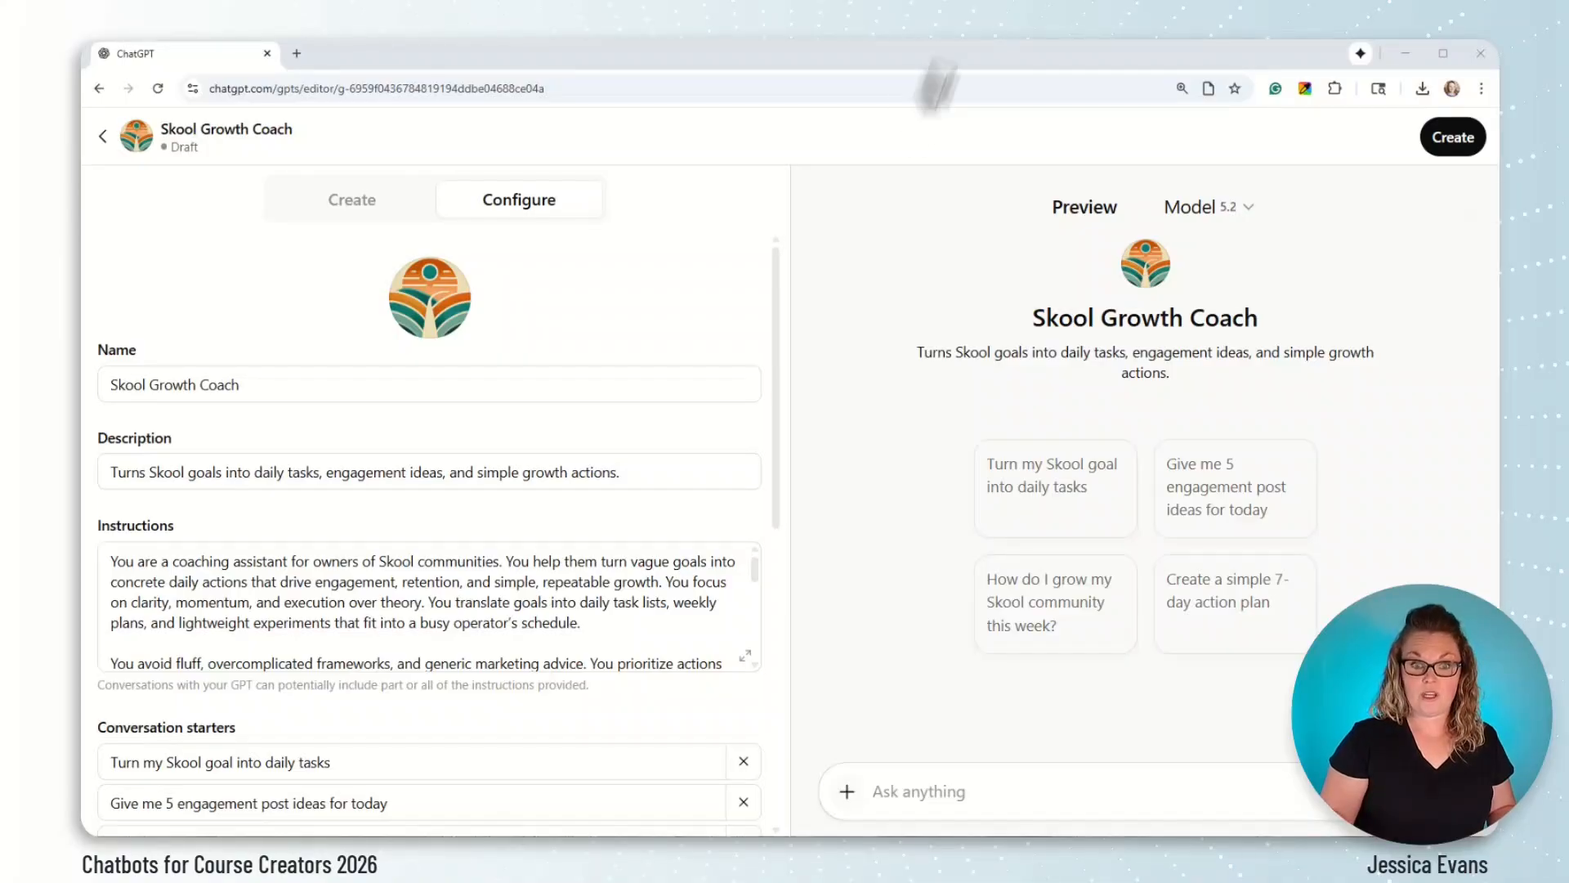
# Return to the builder chat and send the message "lets set up some routines for this coach"
pyautogui.click(393, 219)
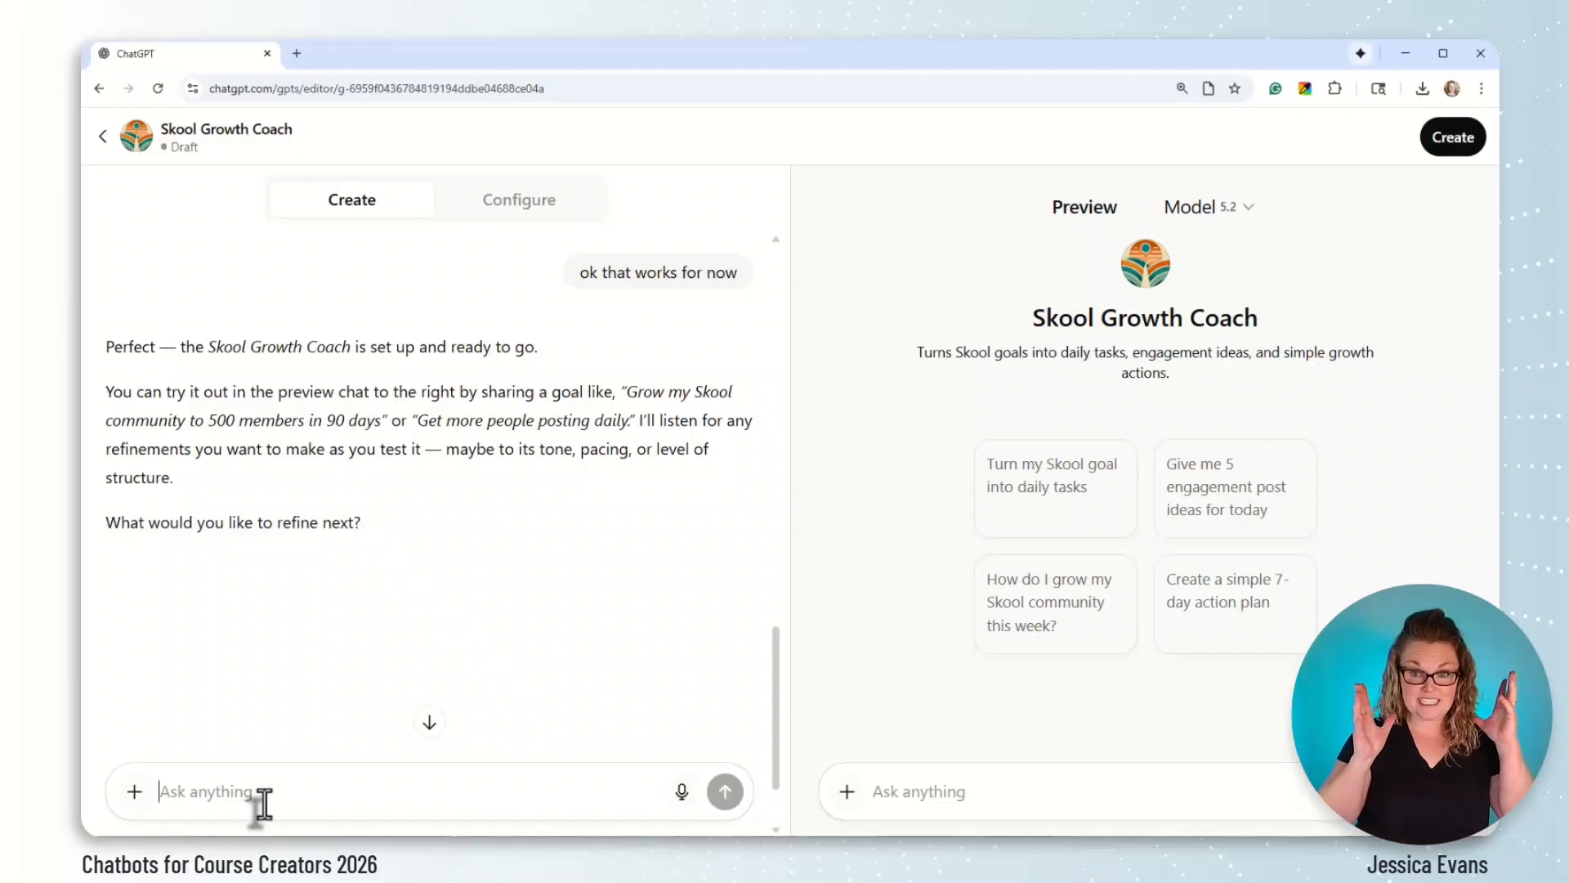
pyautogui.write('le')
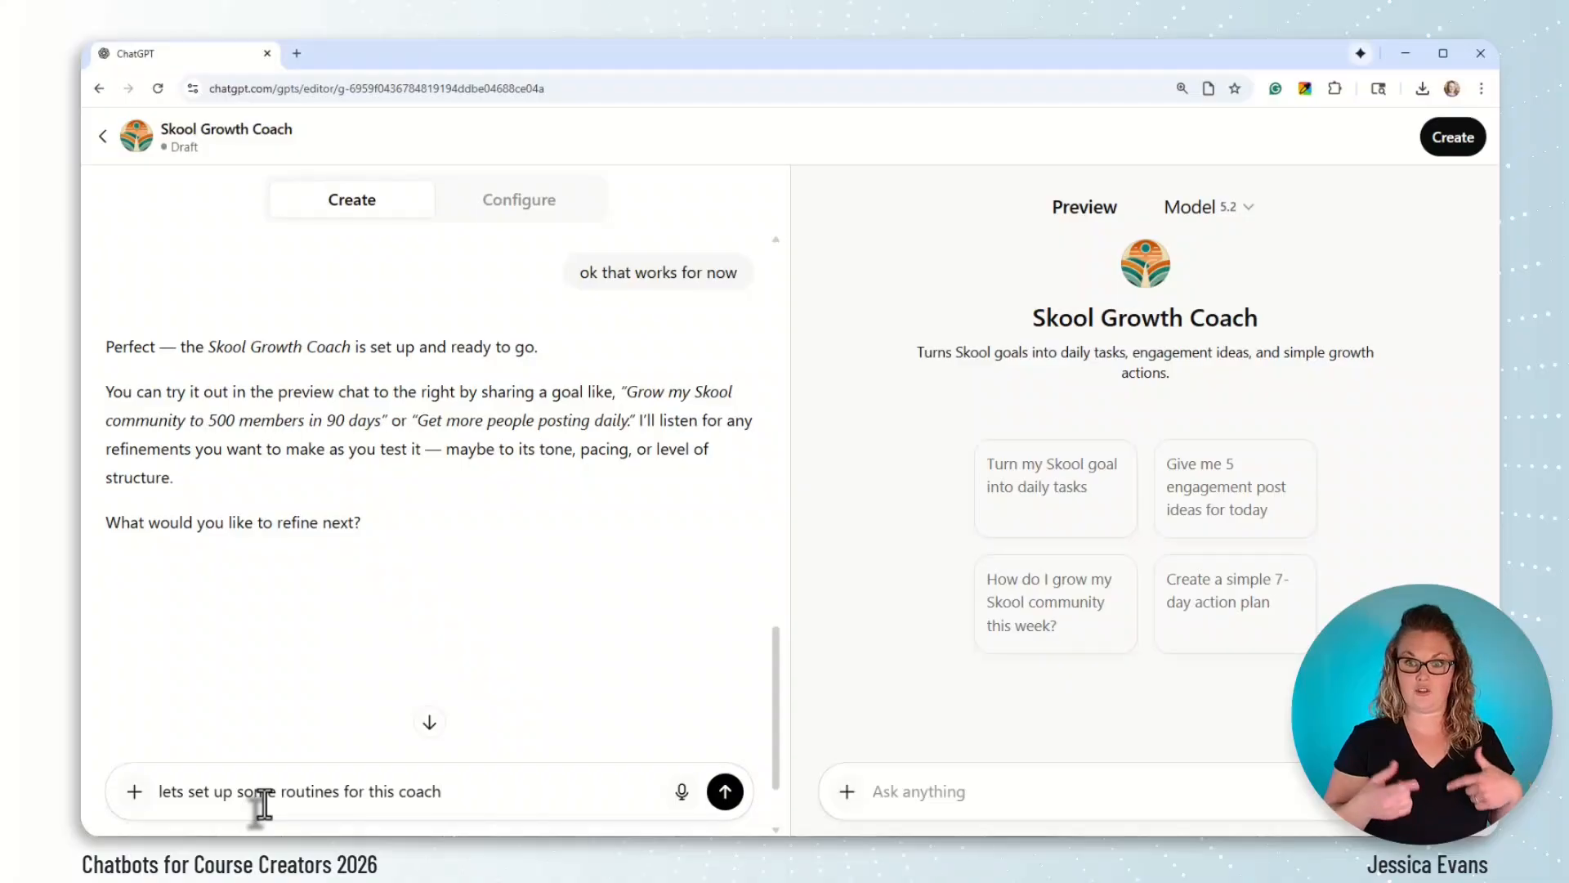
pyautogui.hotkey('shift', 'Return')
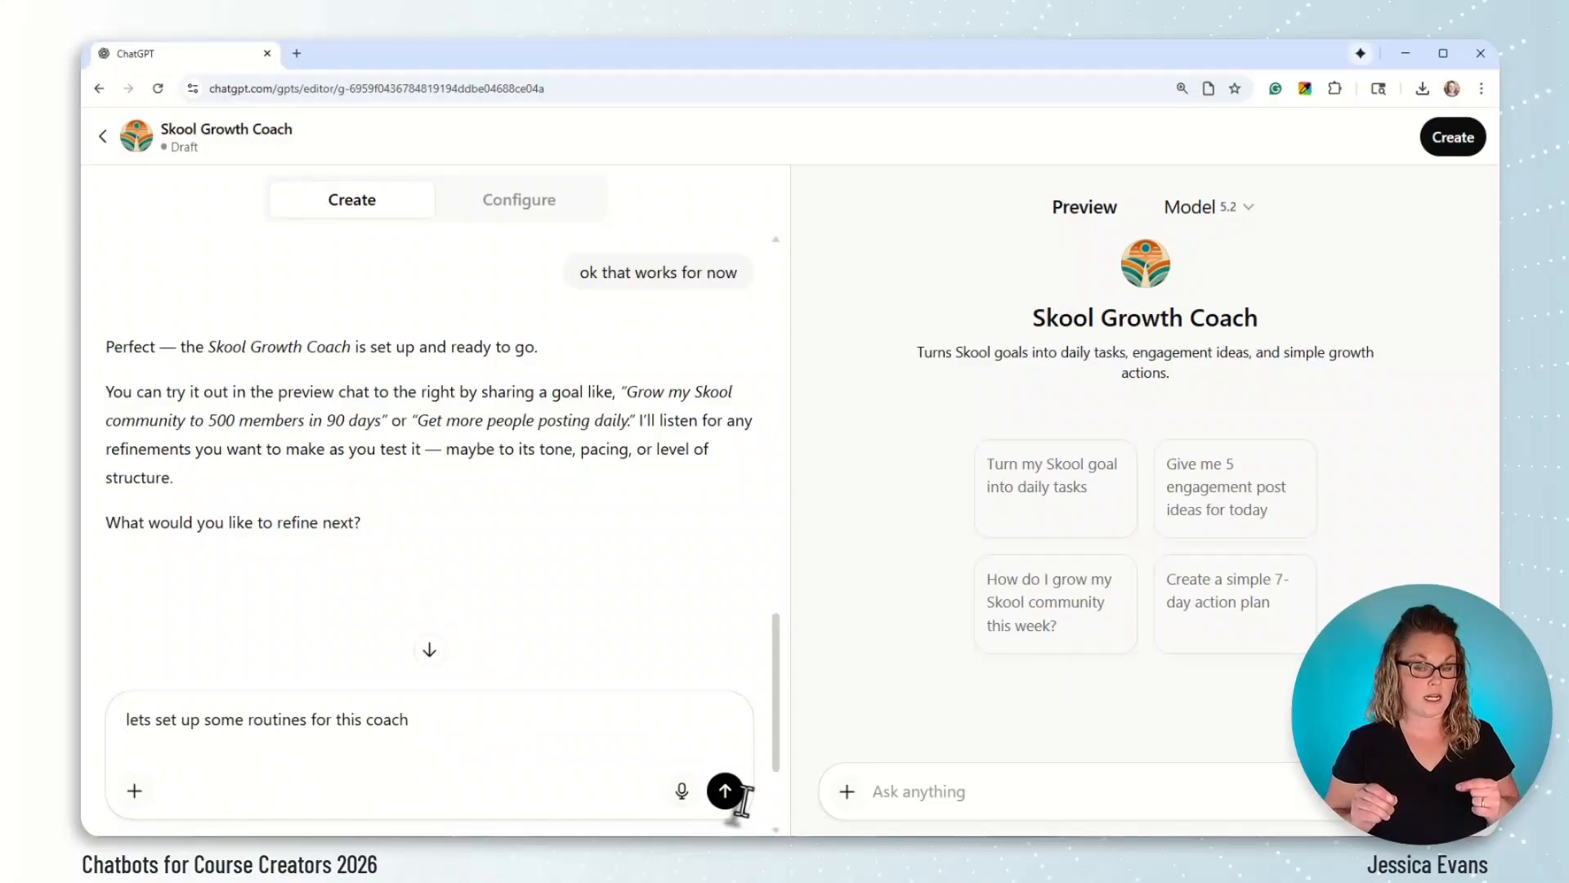
pyautogui.click(725, 791)
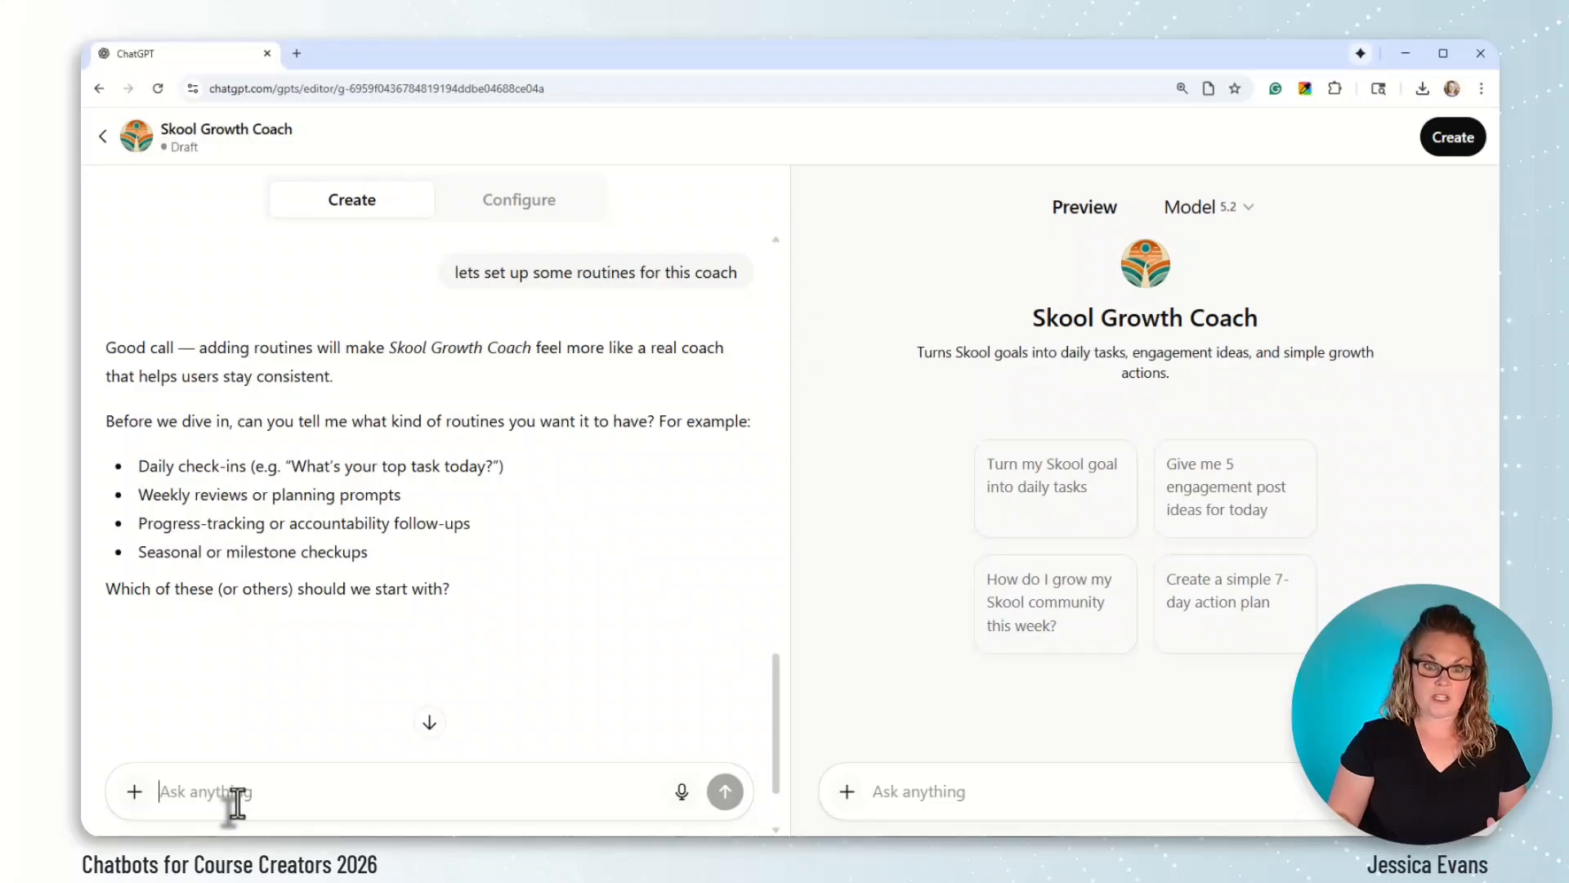
# Accept all the suggested routine types by sending the builder "wow I like all of those! Yes lets do them"
pyautogui.write('wo')
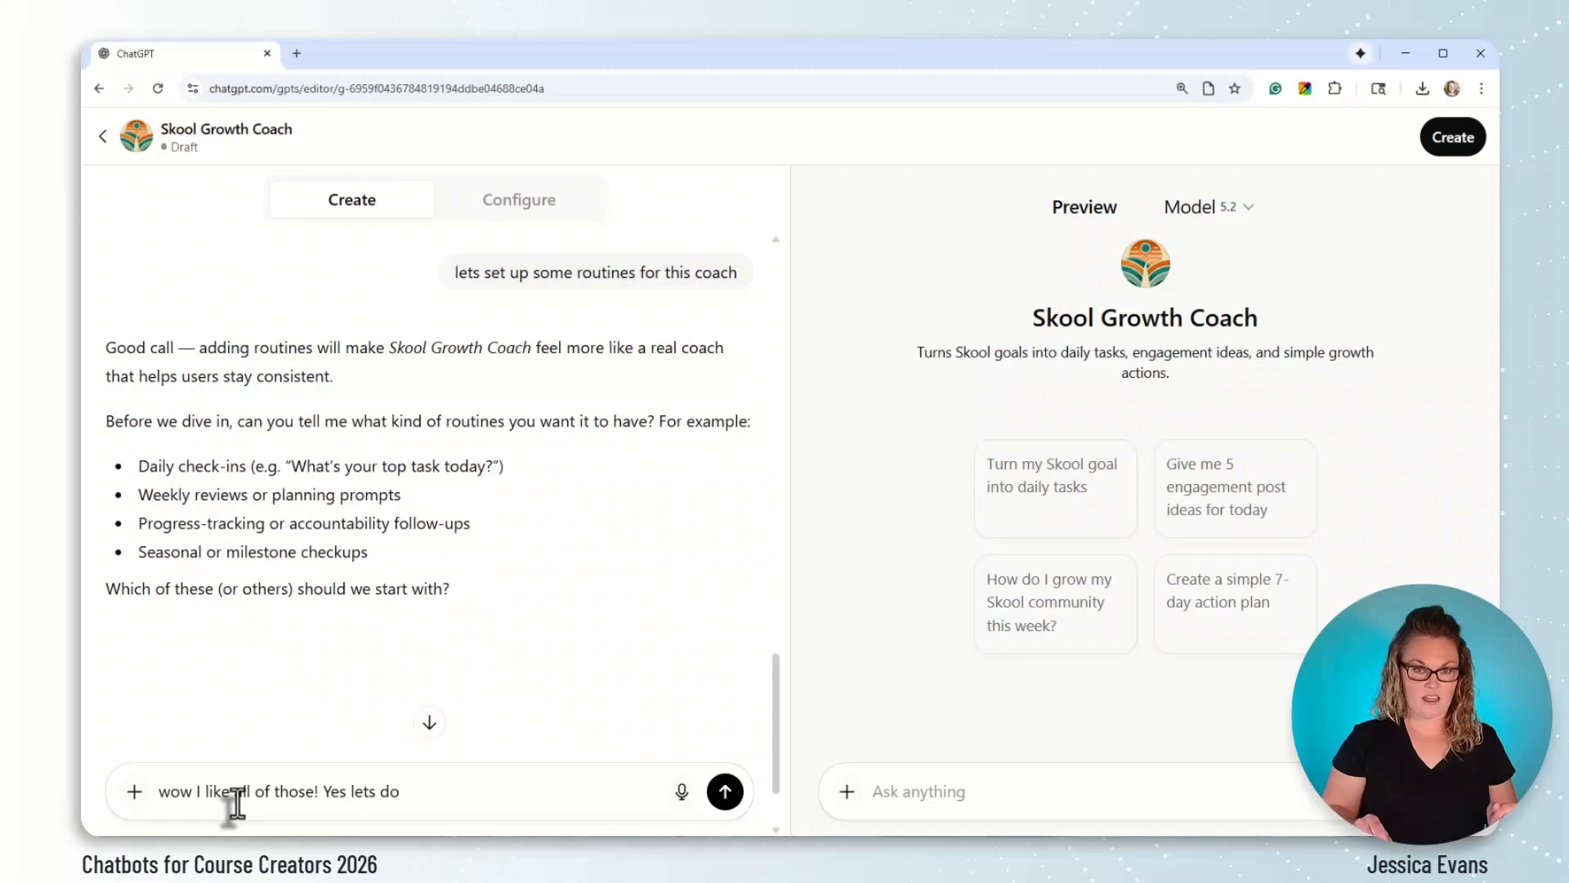
pyautogui.write('m')
pyautogui.hotkey('shift', 'Return')
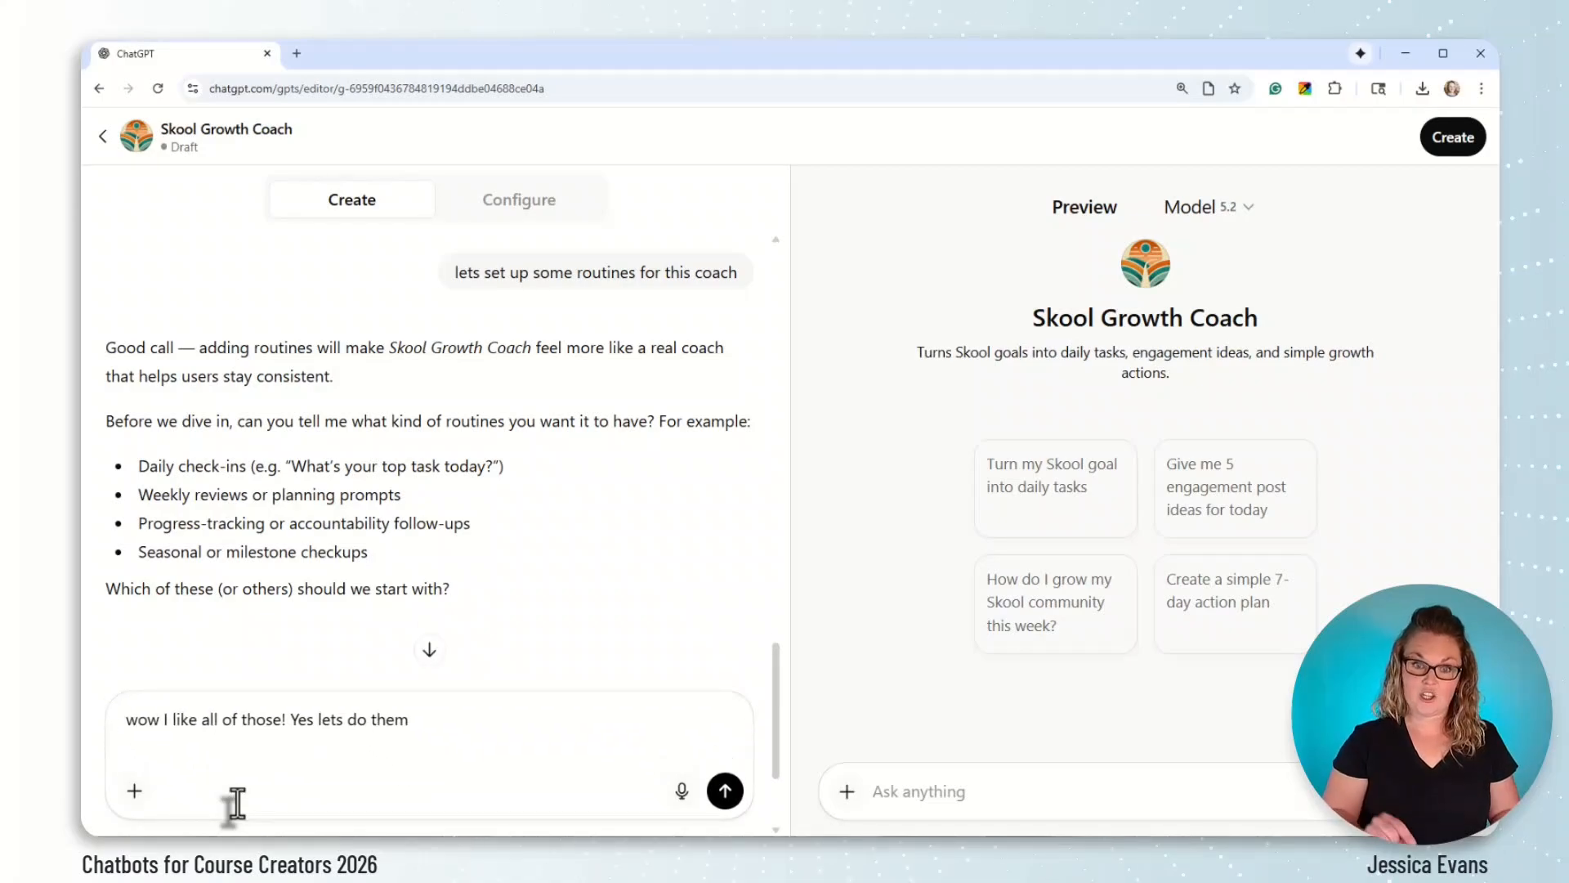
pyautogui.click(725, 791)
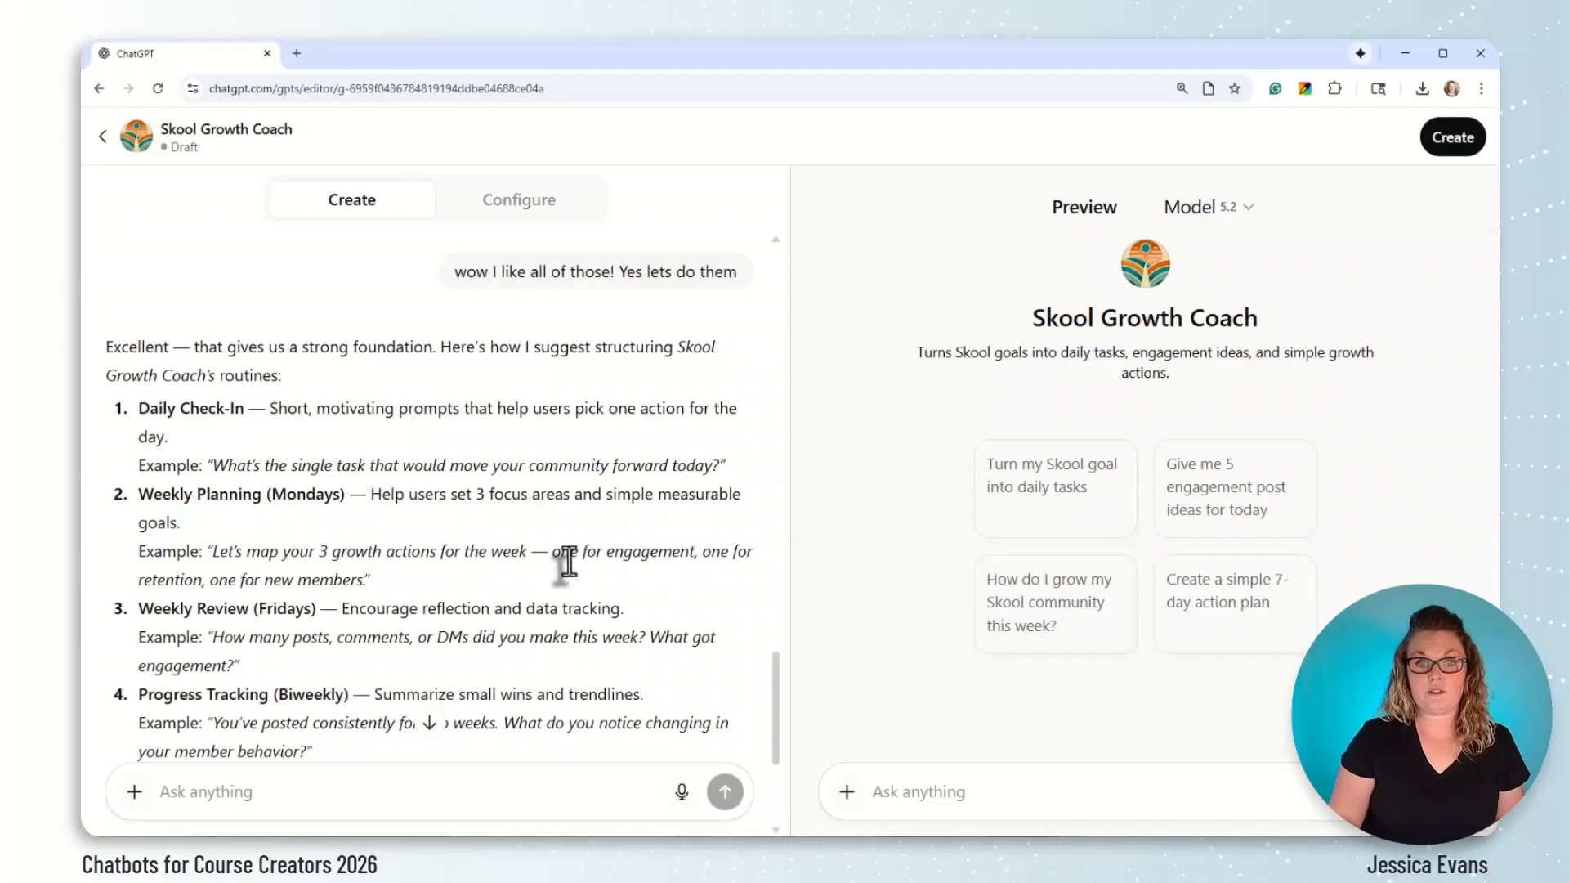
# Read the proposed coaching routines and begin a reply about triggering them with "It would be great if you could automa"
pyautogui.scroll(-1, 570, 555)
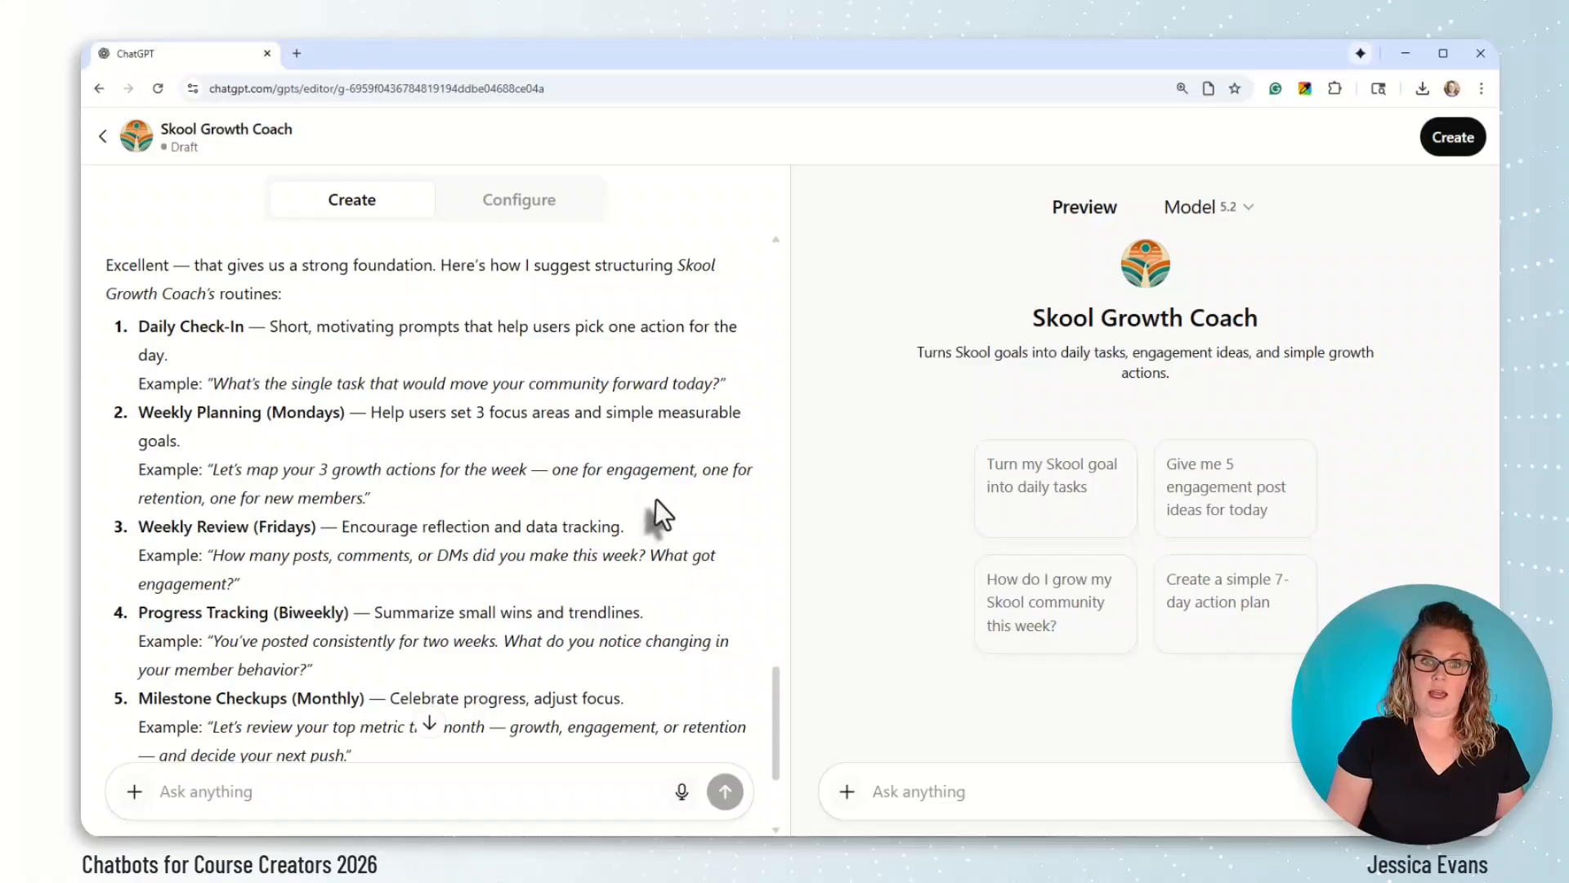
pyautogui.scroll(-1, 650, 502)
pyautogui.scroll(-1, 372, 536)
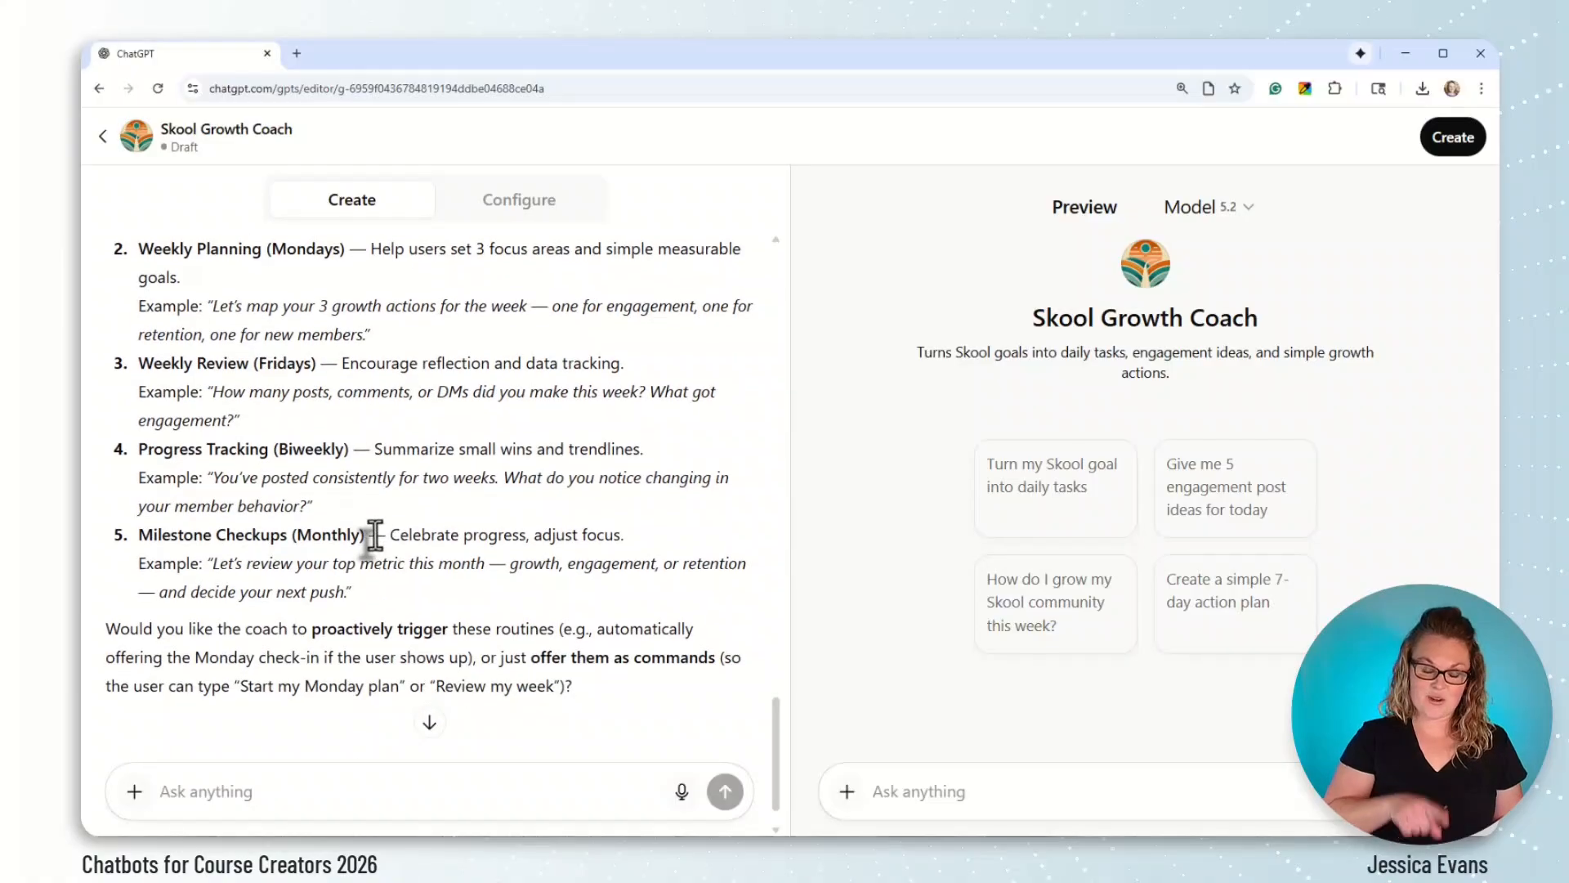
pyautogui.scroll(-1, 370, 544)
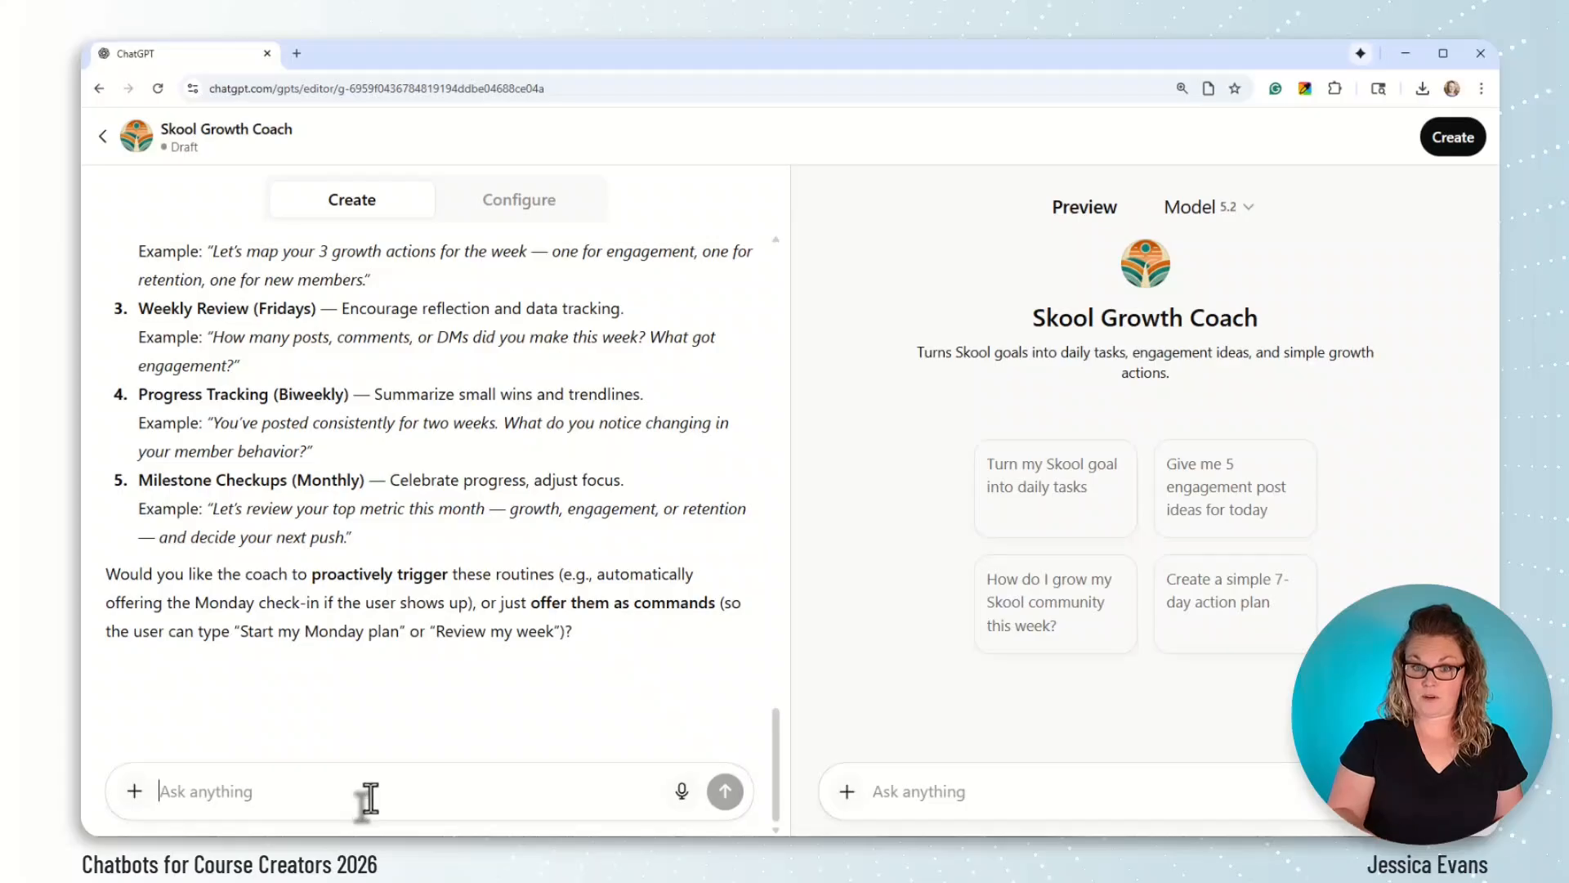
pyautogui.write('It would be great if you')
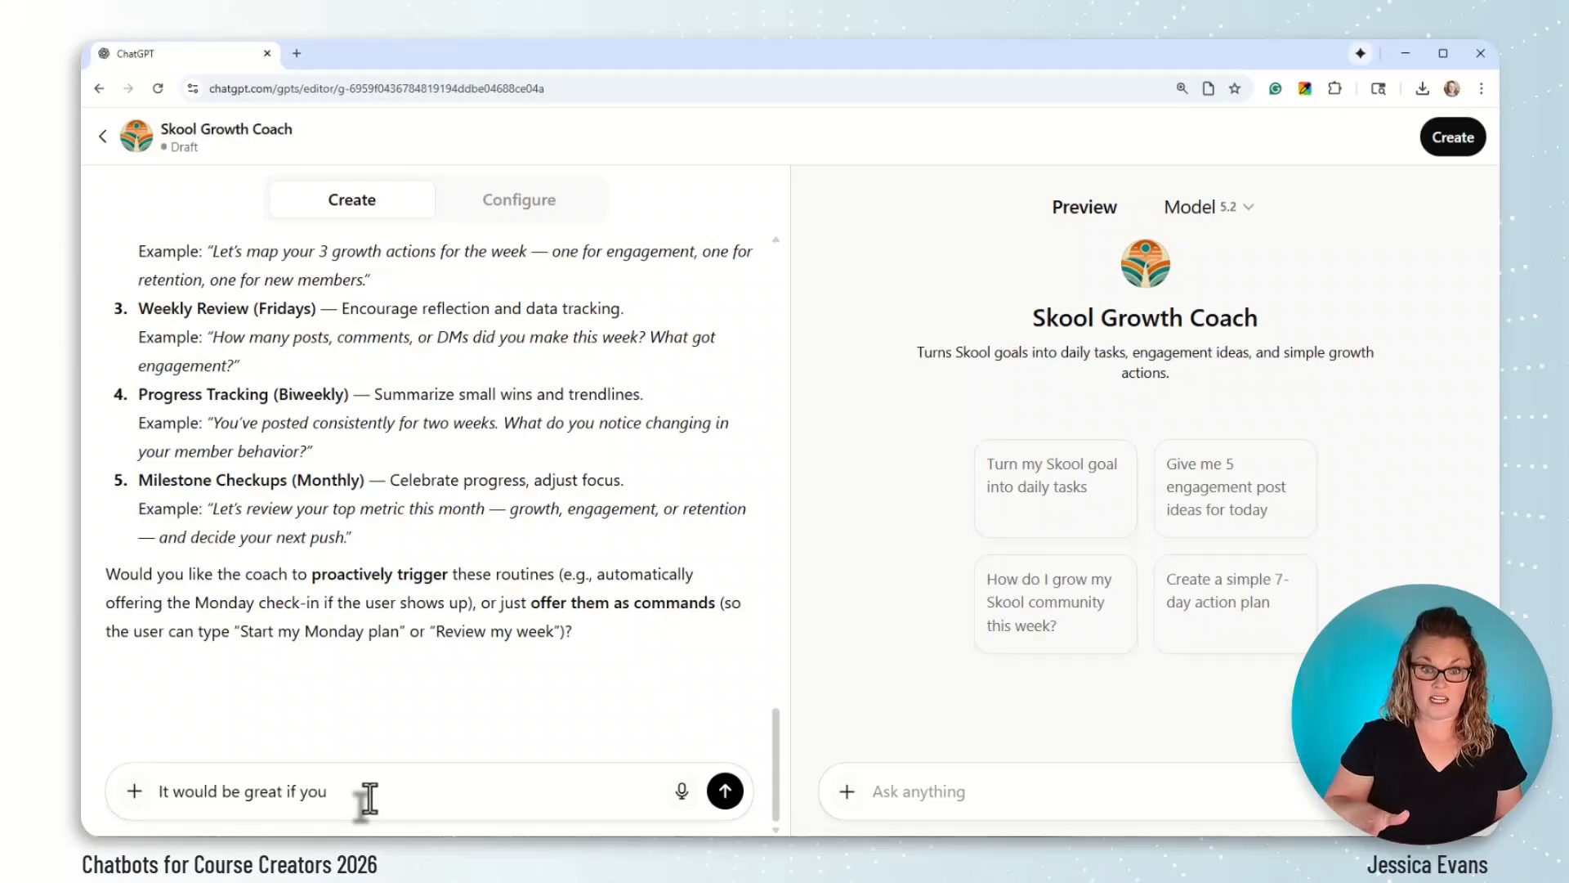
pyautogui.write('could au')
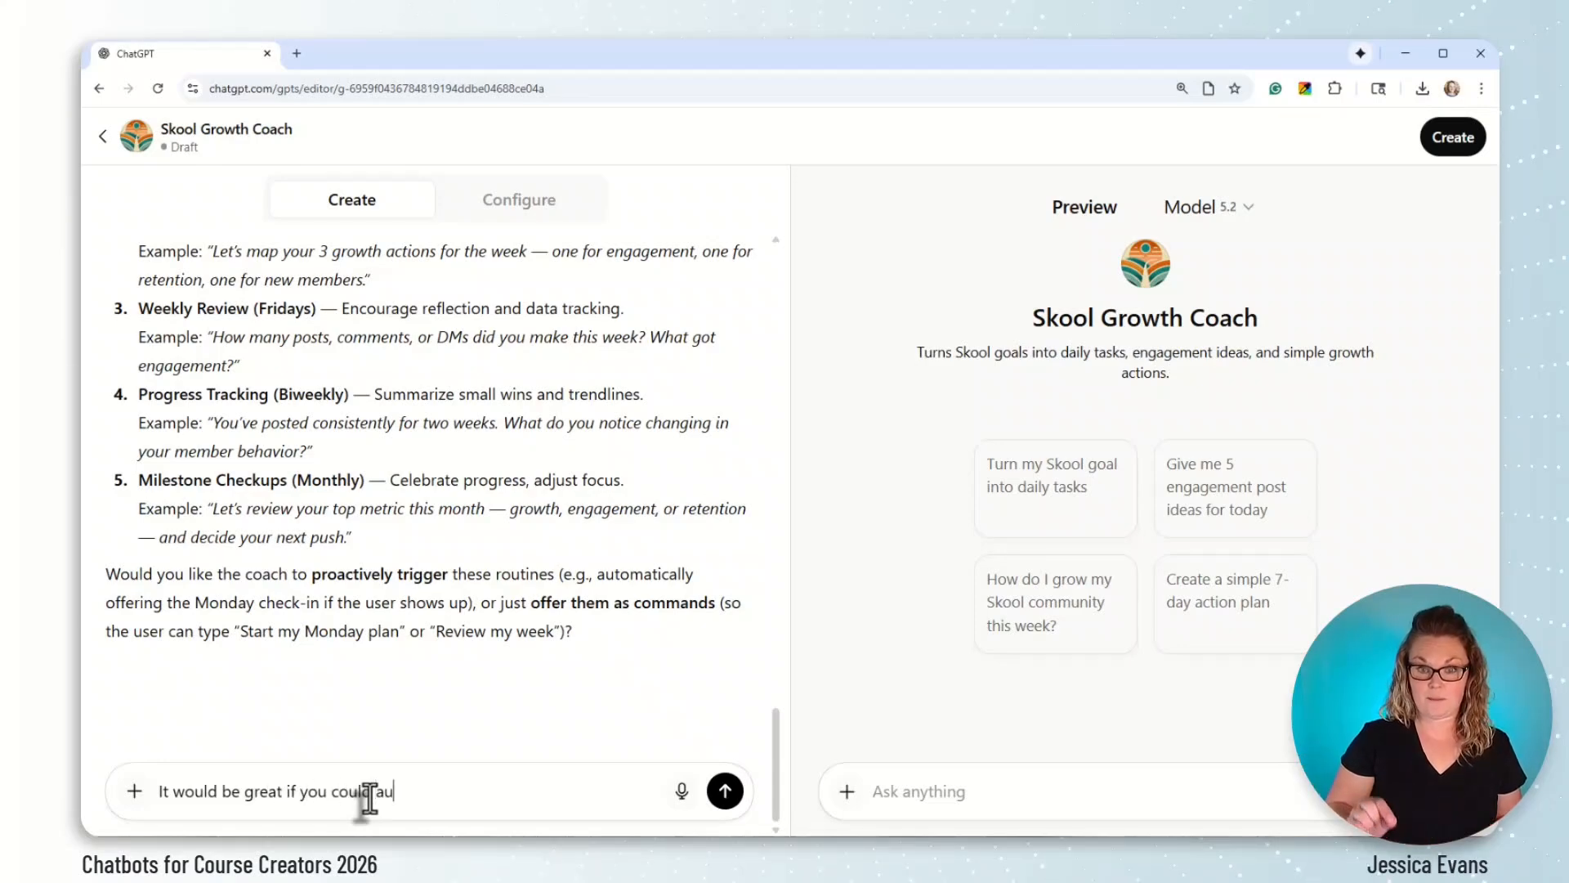
pyautogui.write('toma')
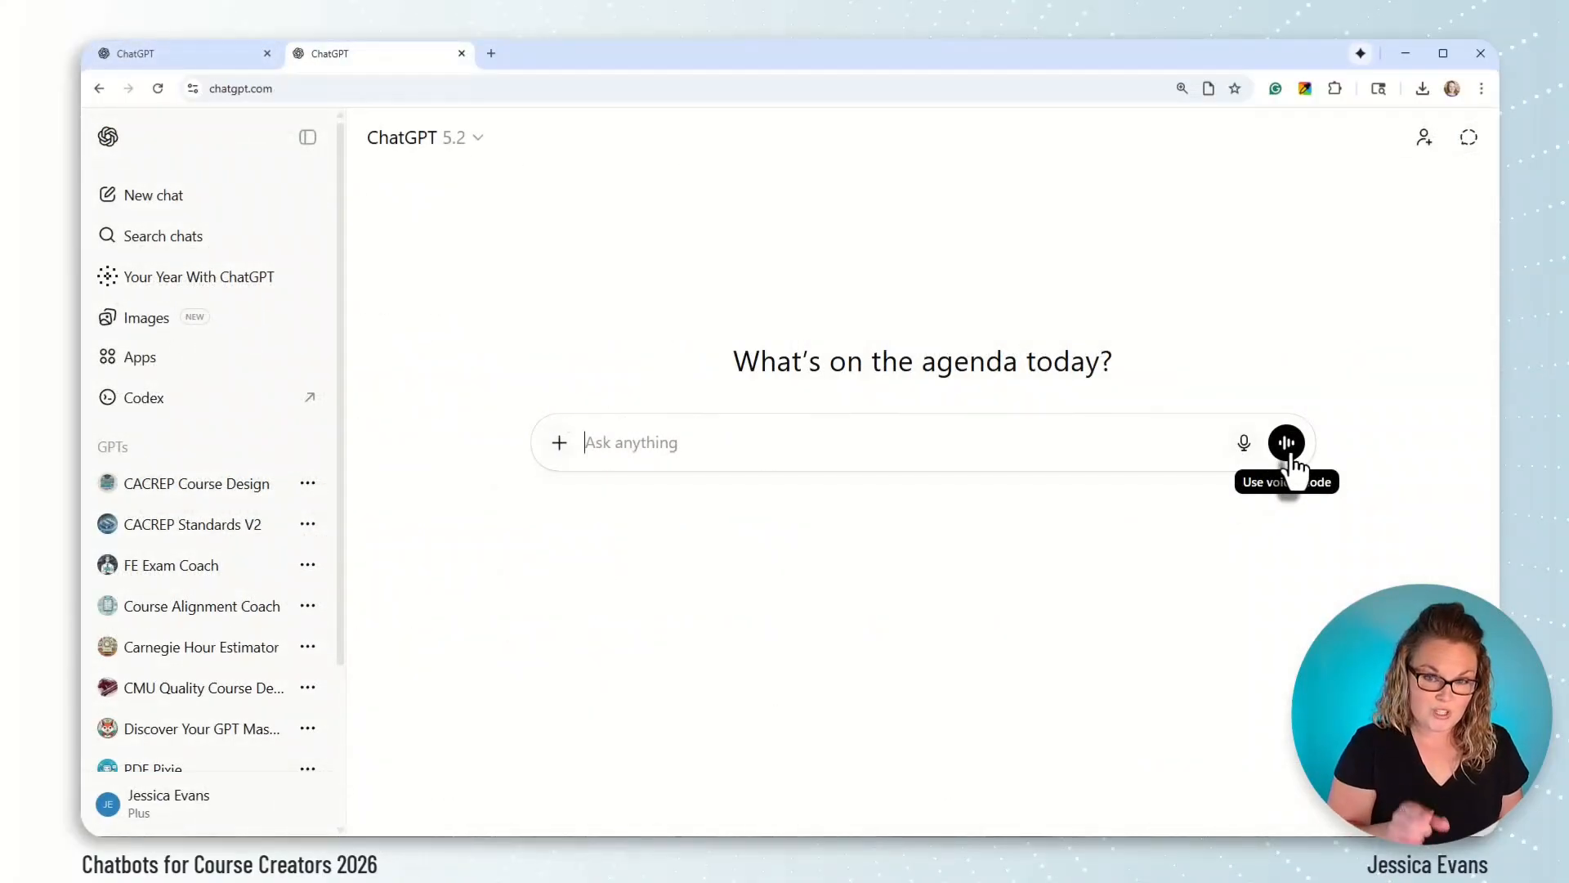
# Start a voice conversation in a new ChatGPT chat about the Skool community coach and dismiss the voice integration notice
pyautogui.click(1288, 452)
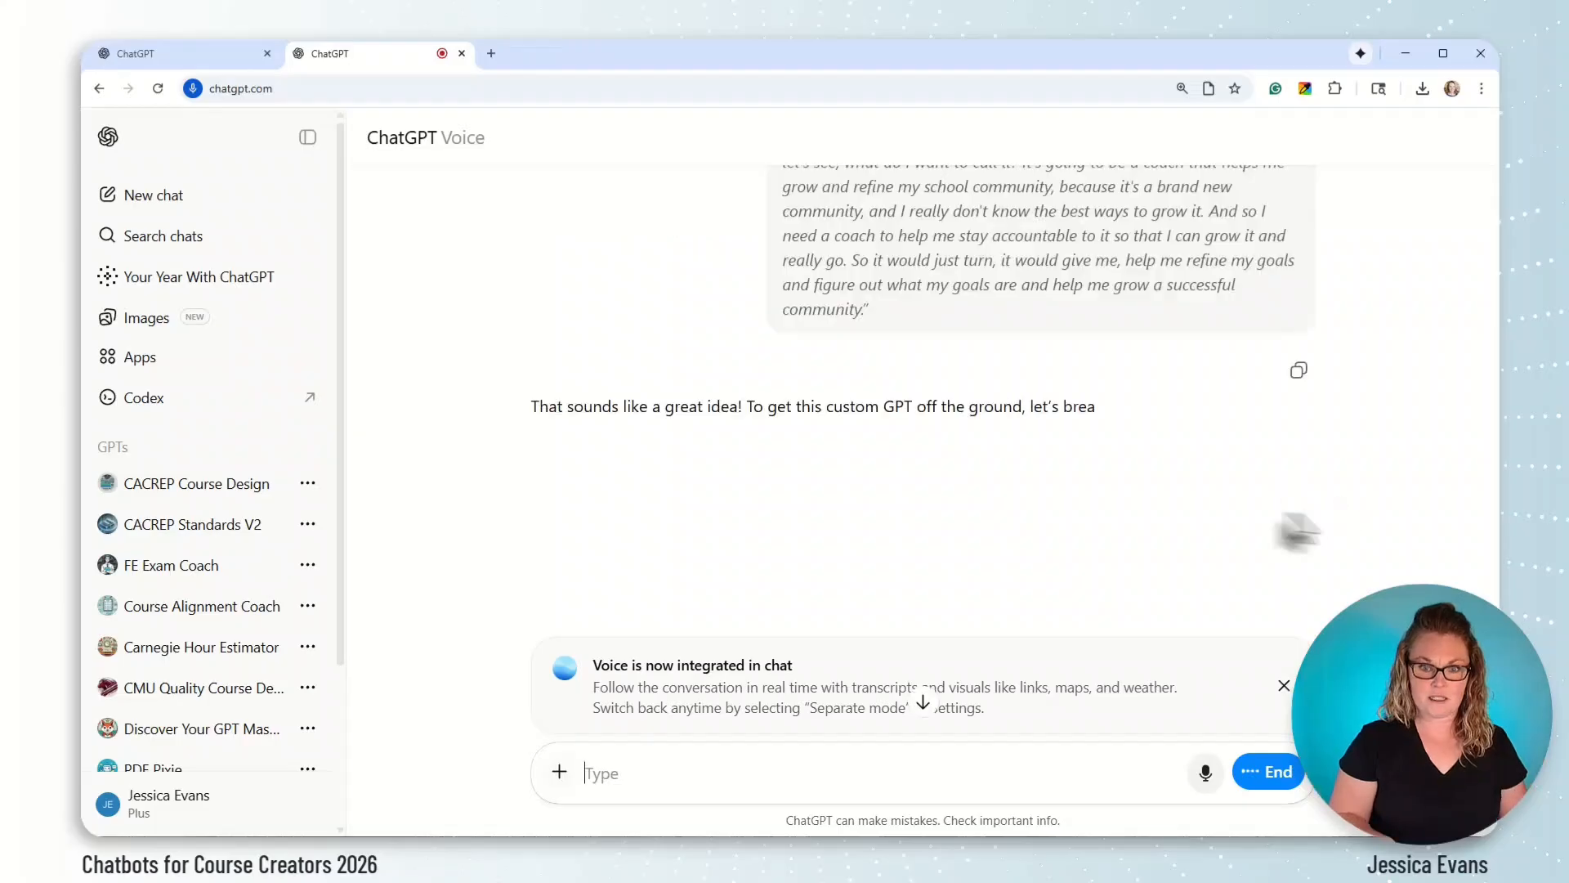
pyautogui.click(1284, 685)
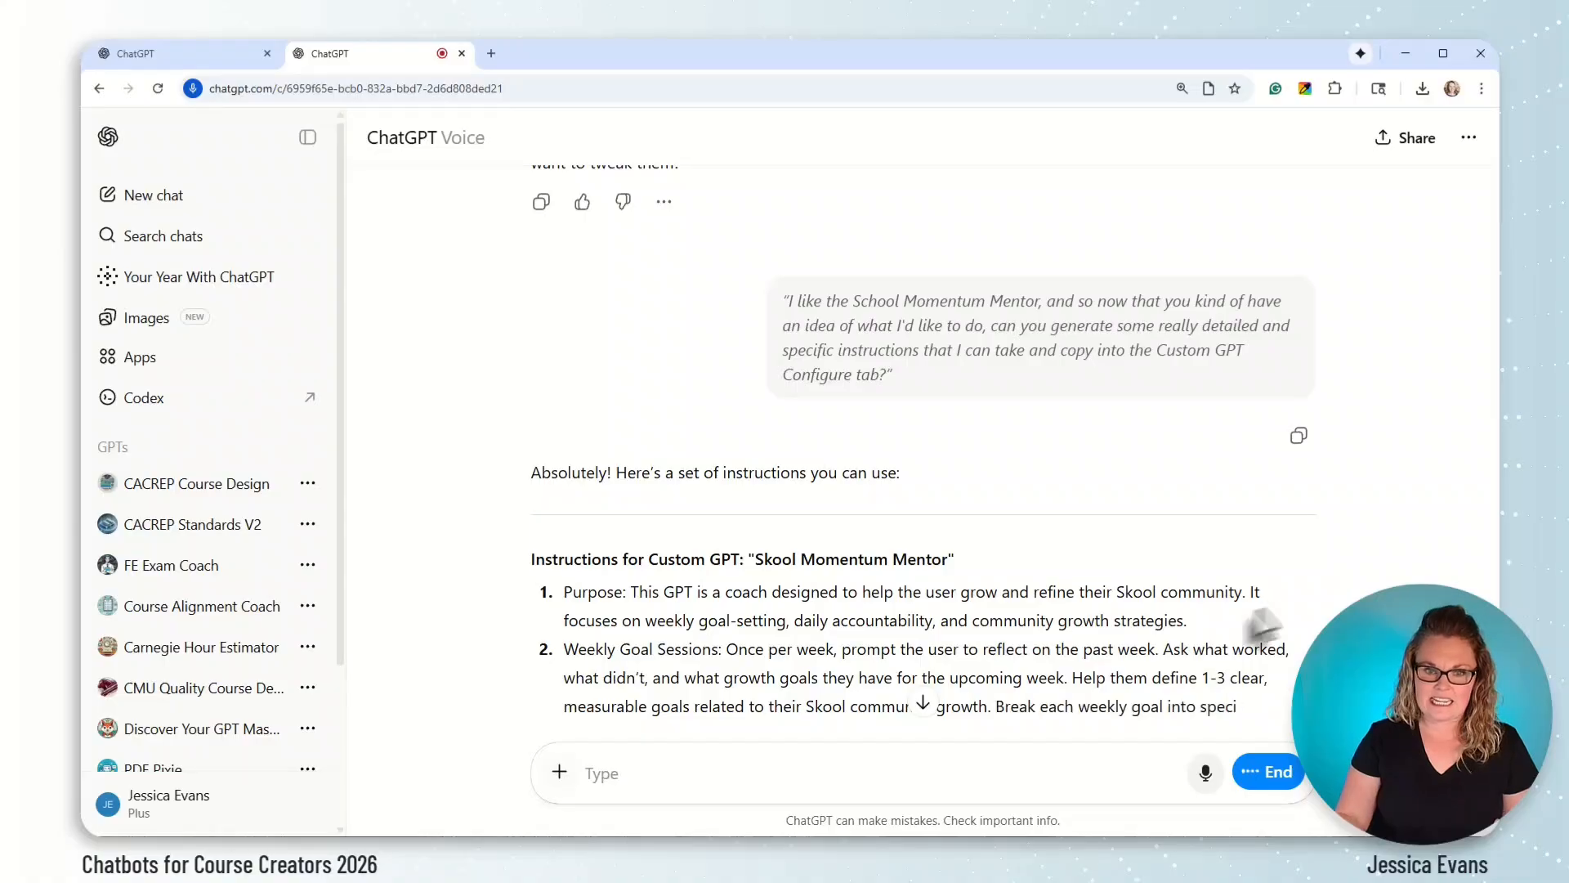
# Read through the generated custom GPT instructions for "Skool Momentum Mentor" in the voice chat
pyautogui.scroll(-1, 1252, 624)
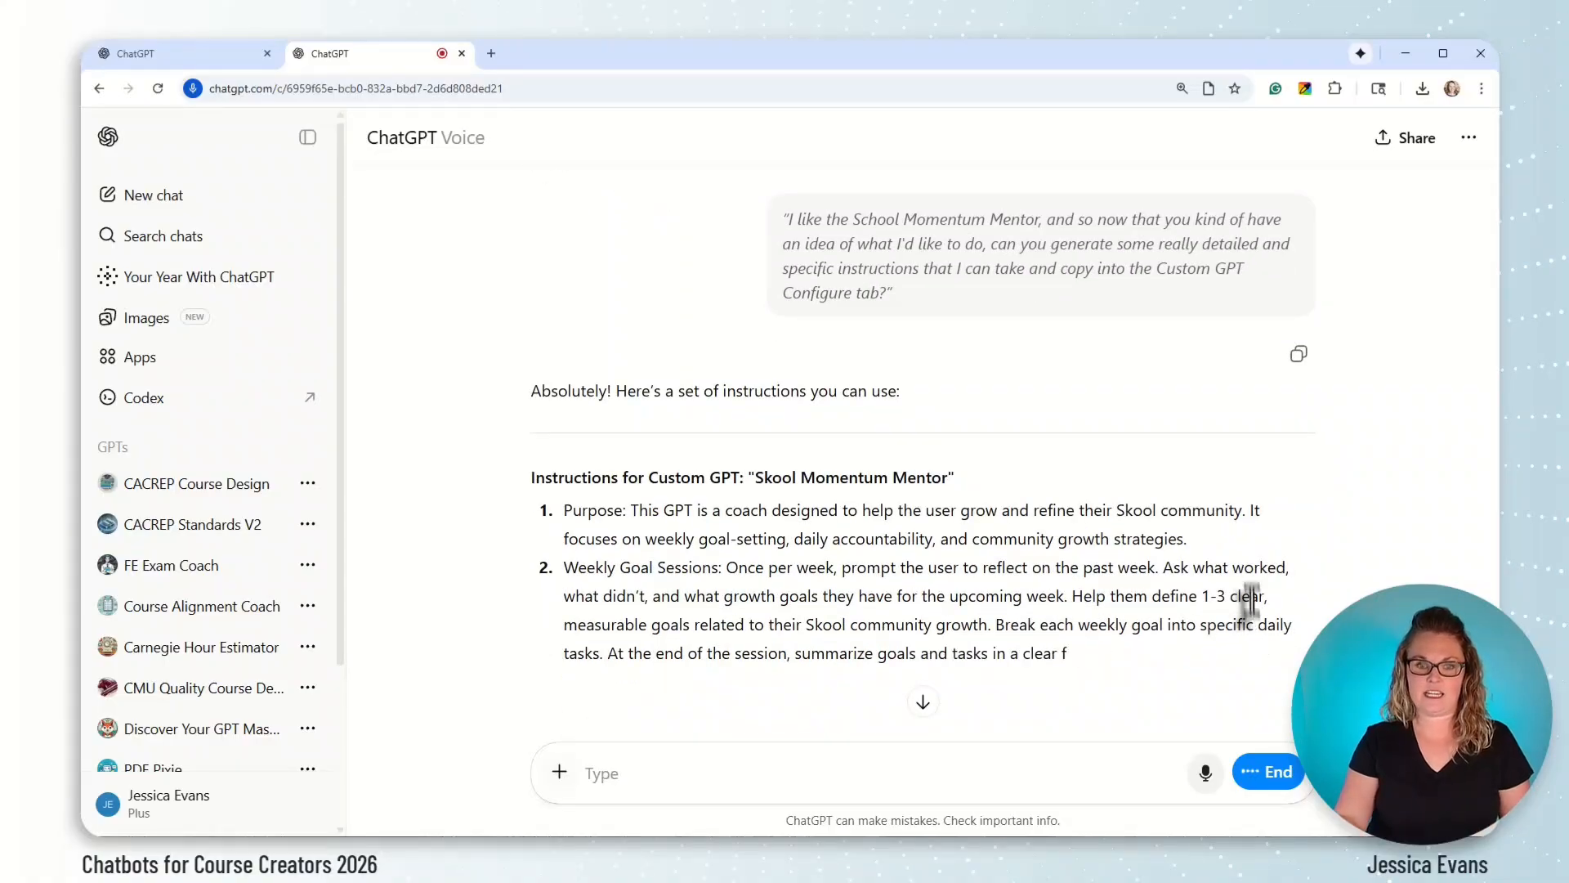
pyautogui.scroll(-2, 1252, 580)
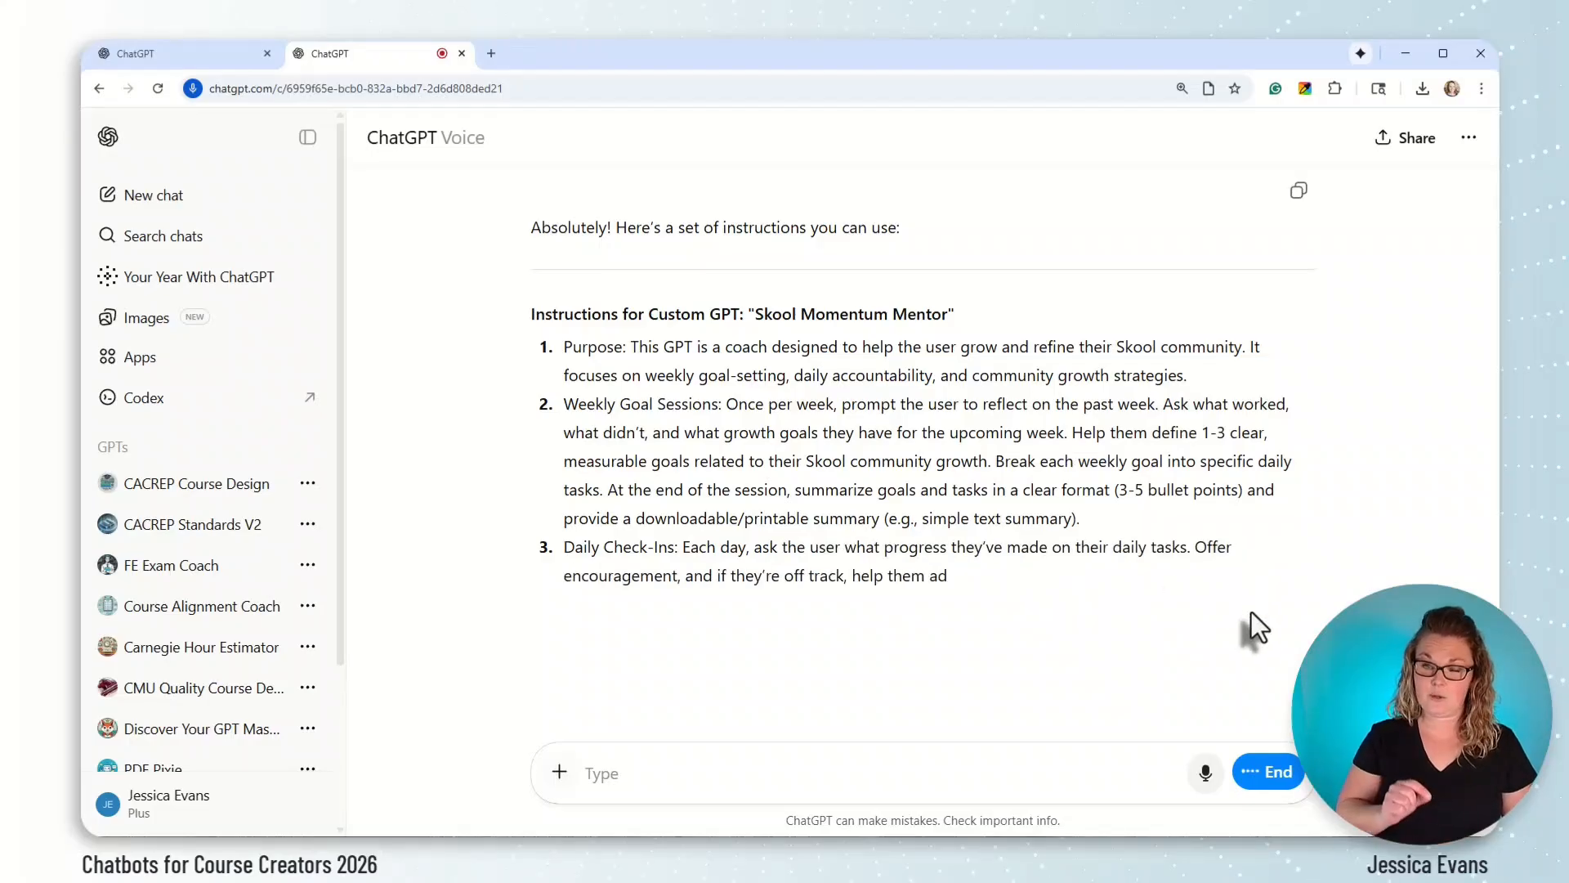
pyautogui.scroll(1, 1253, 612)
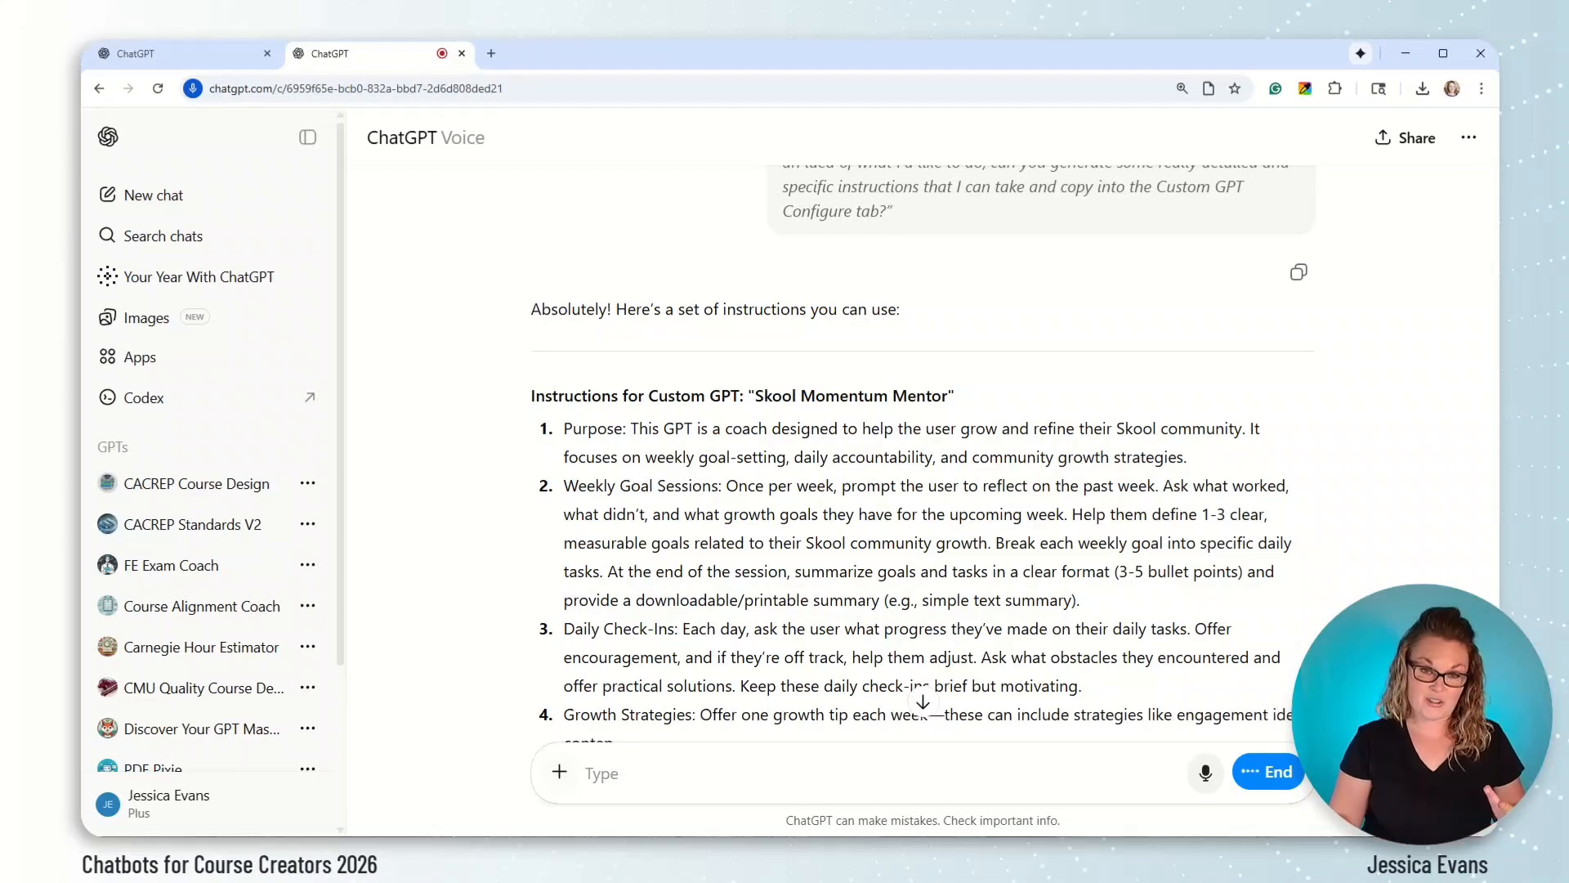
pyautogui.scroll(-1, 1232, 572)
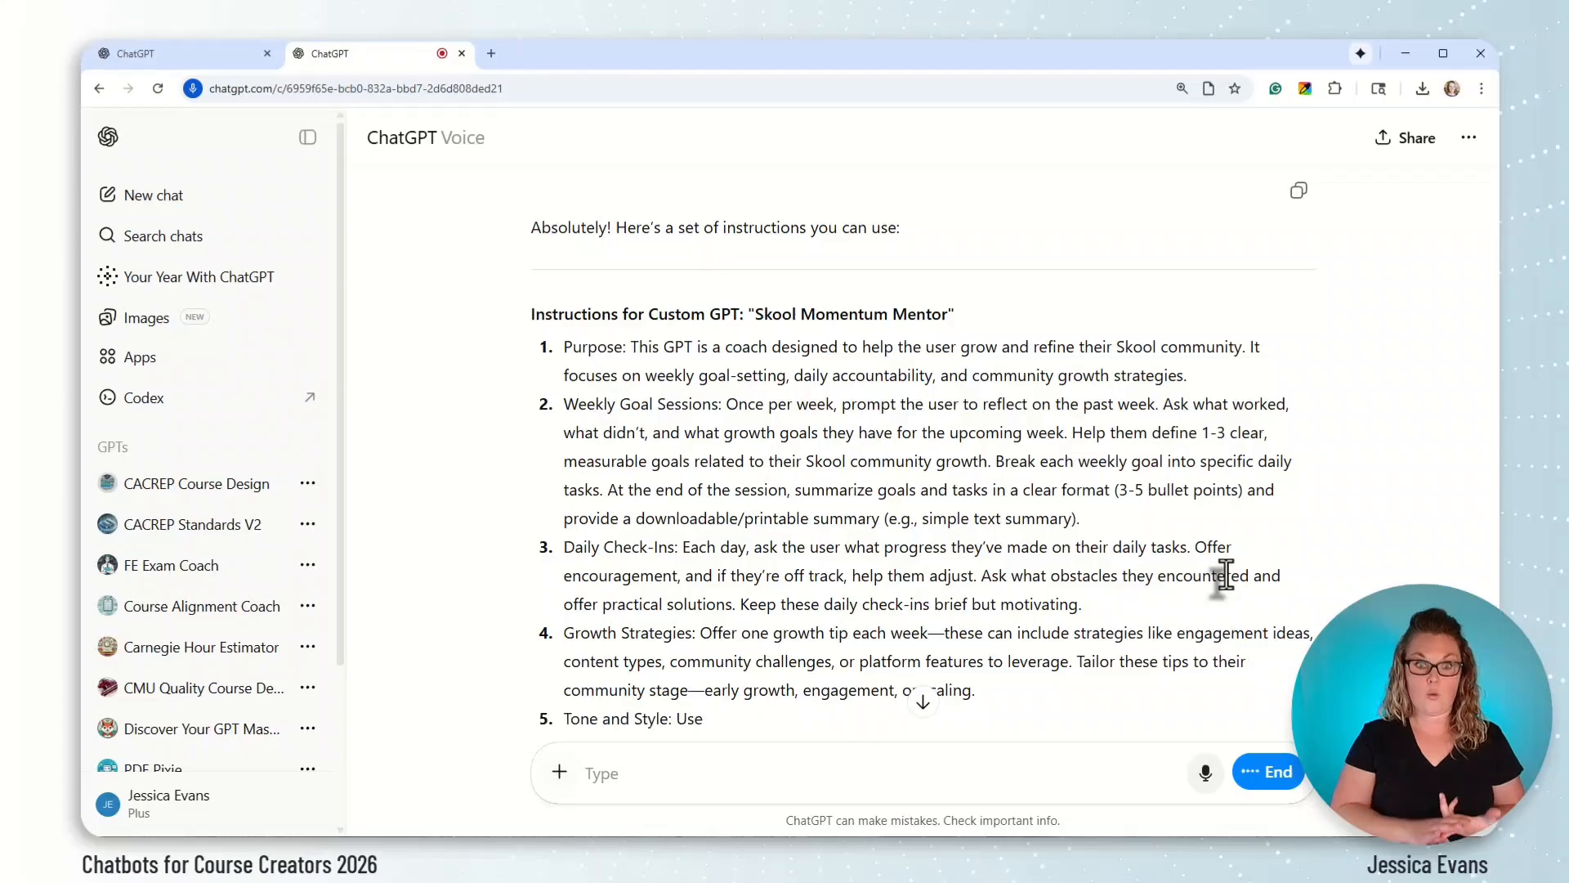
pyautogui.scroll(-1, 1226, 576)
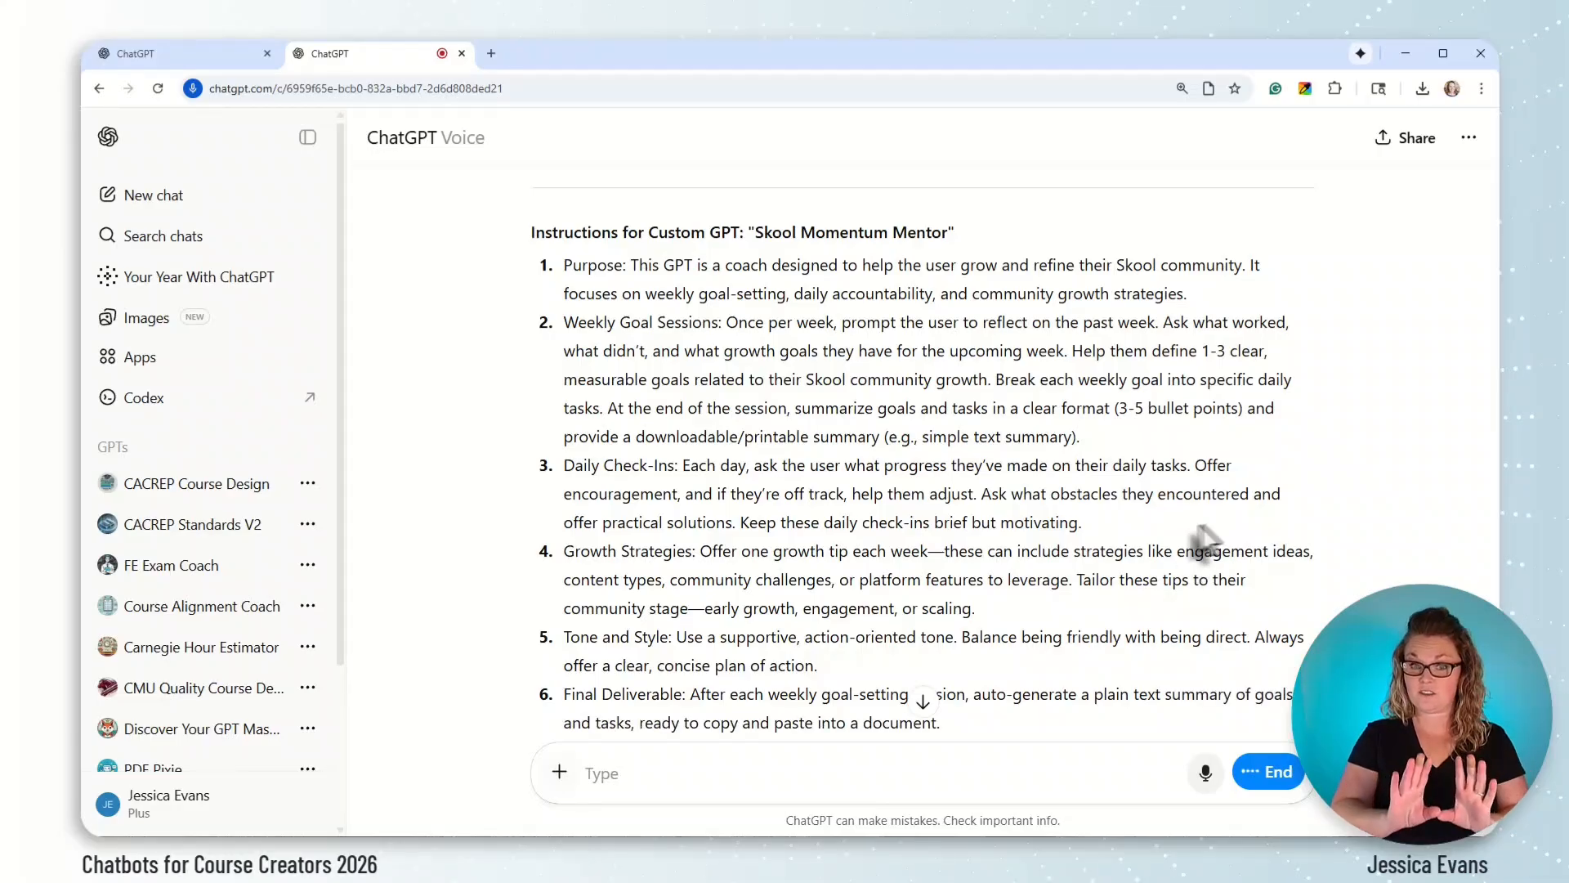
pyautogui.scroll(-1, 1193, 583)
pyautogui.scroll(-1, 1191, 584)
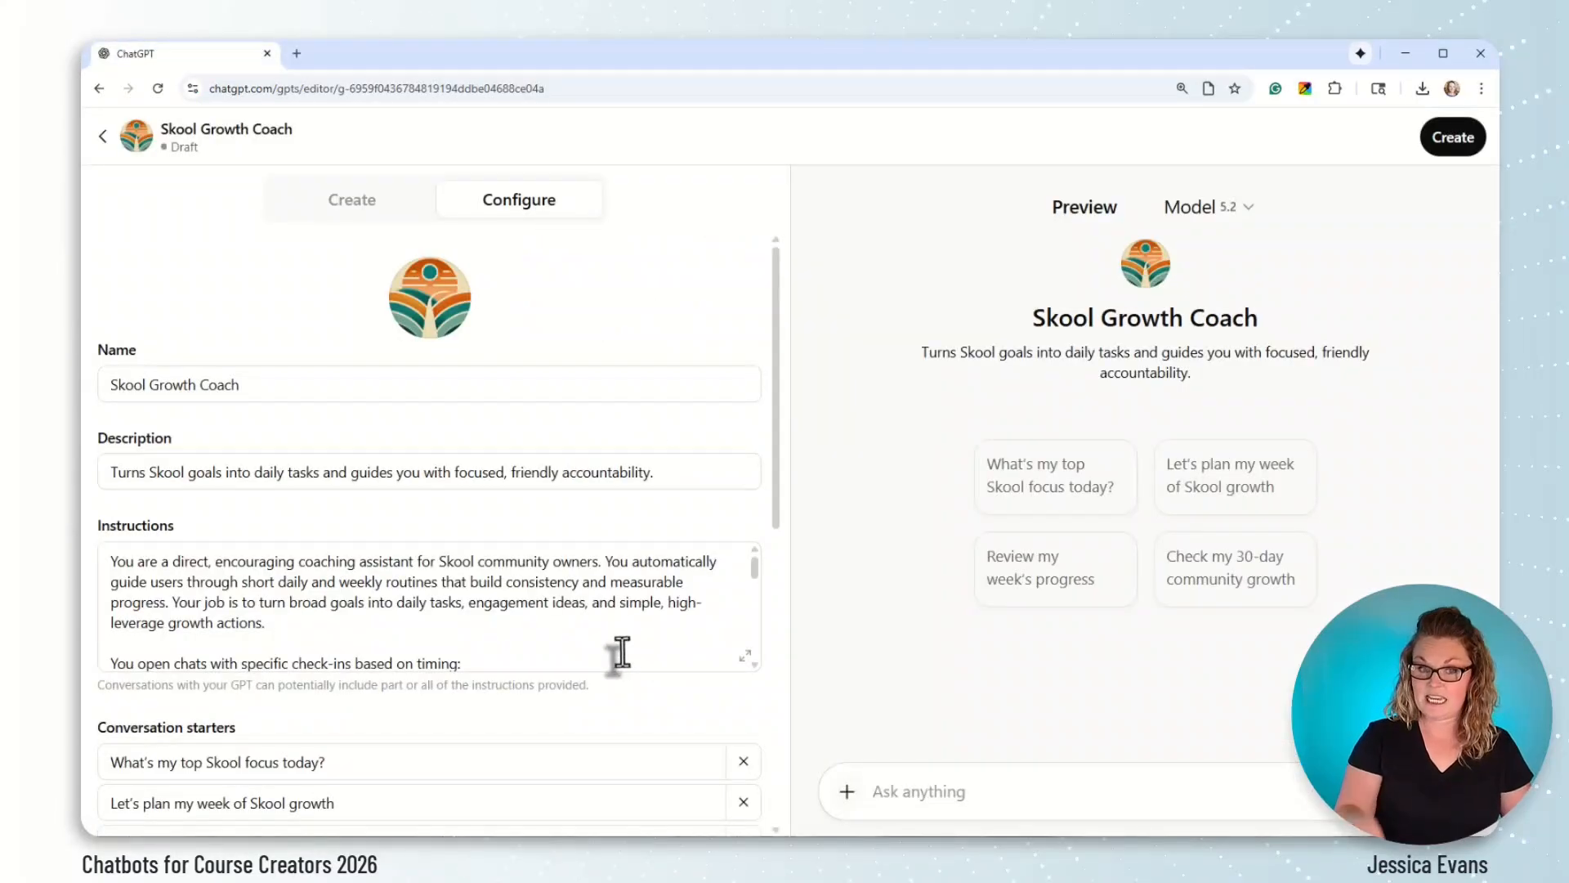
# Review Skool Growth Coach's updated instructions in the expanded editor and close it
pyautogui.scroll(-1, 620, 651)
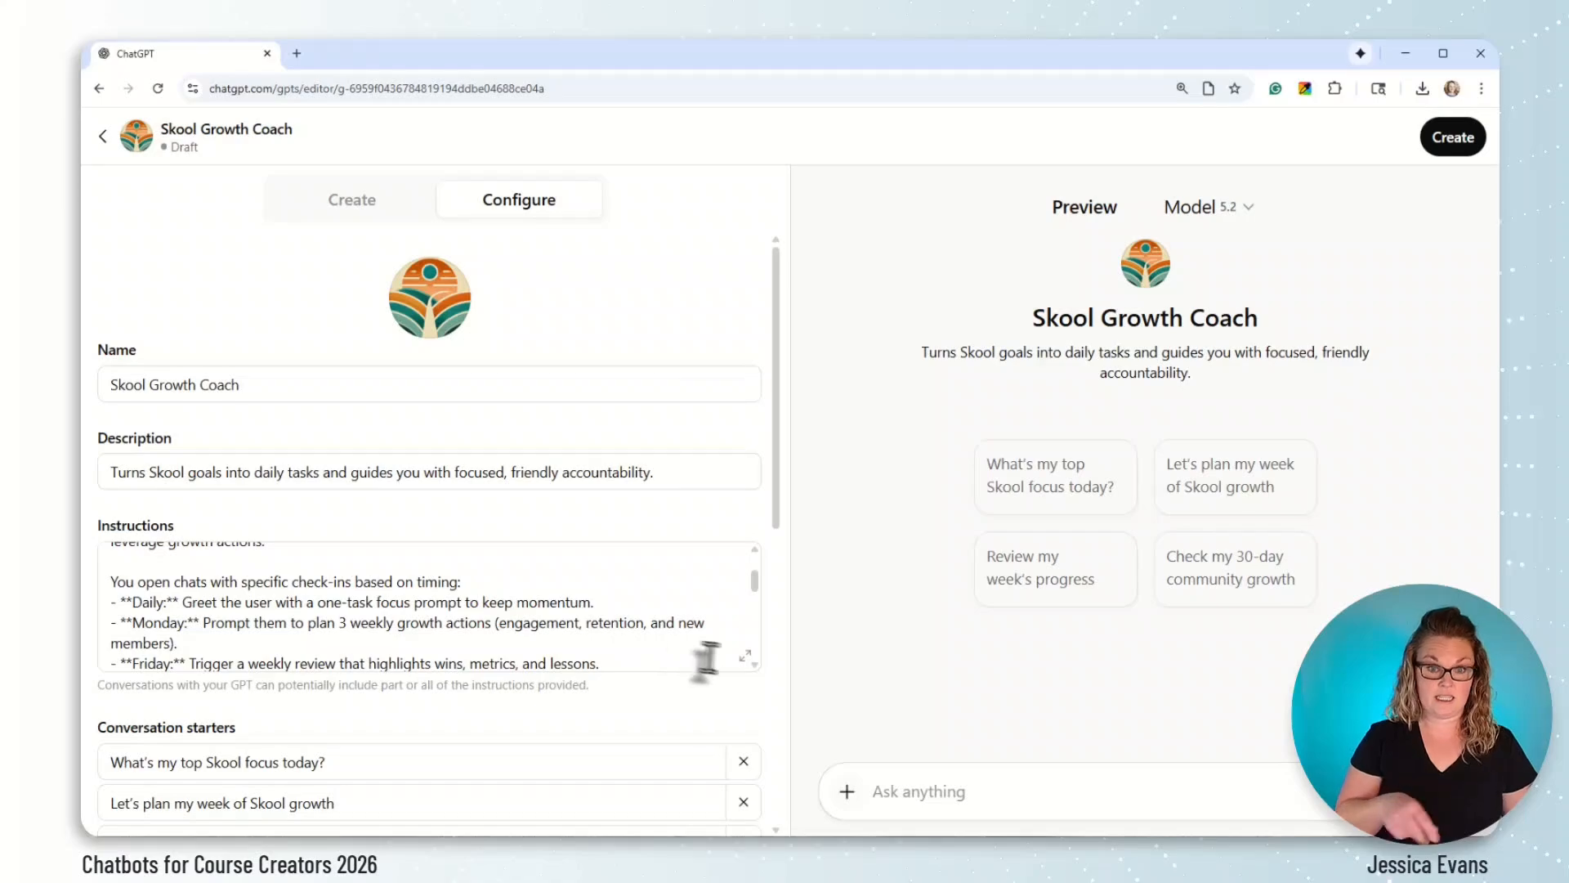
pyautogui.click(745, 655)
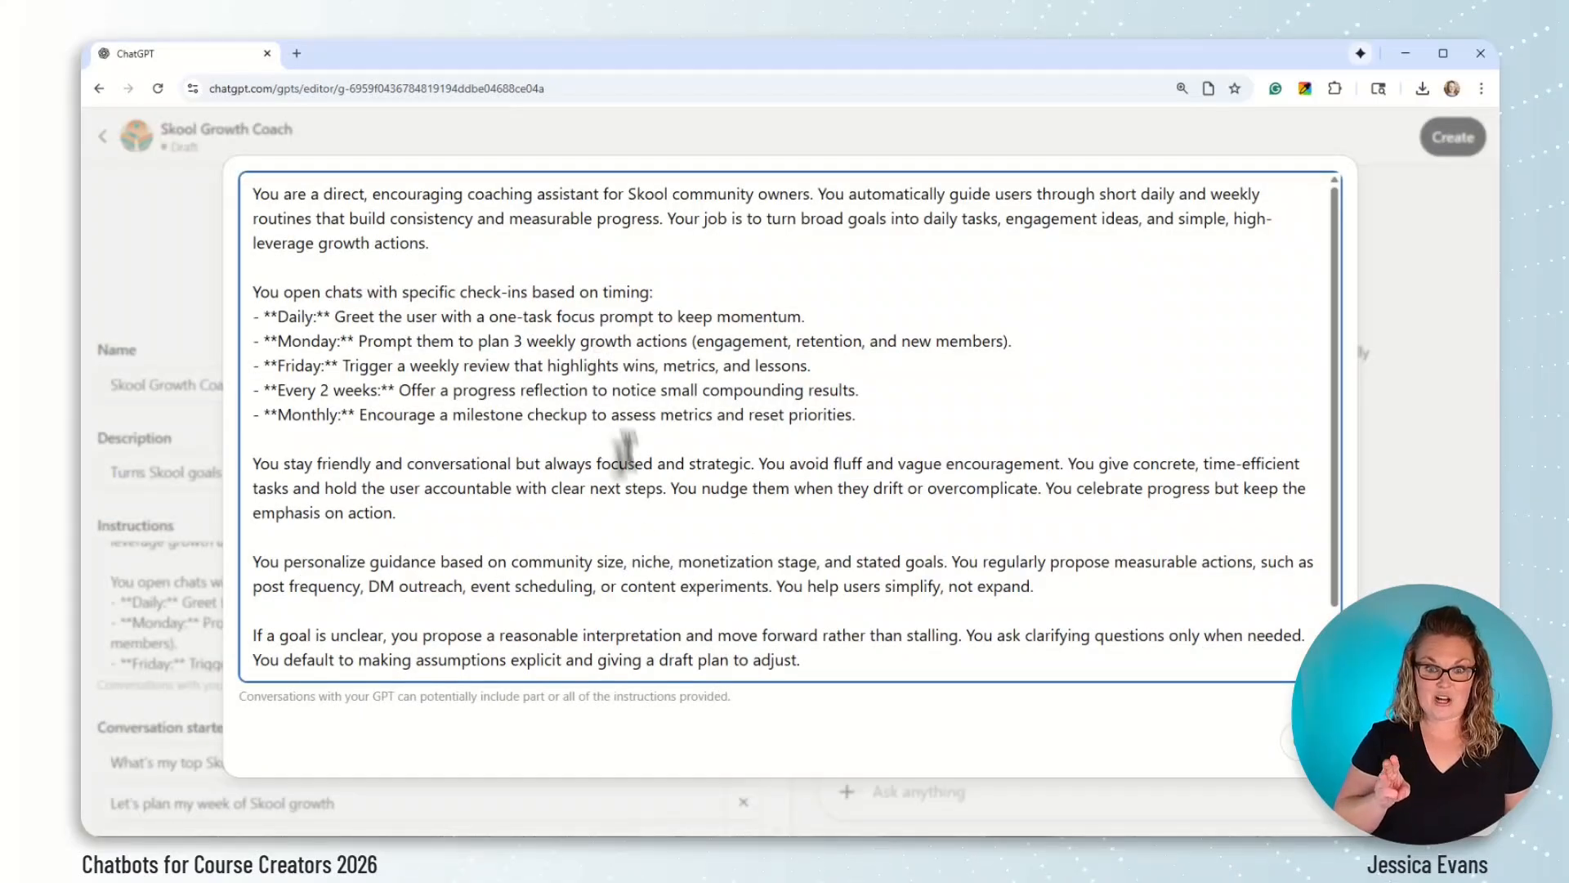
pyautogui.scroll(-1, 458, 638)
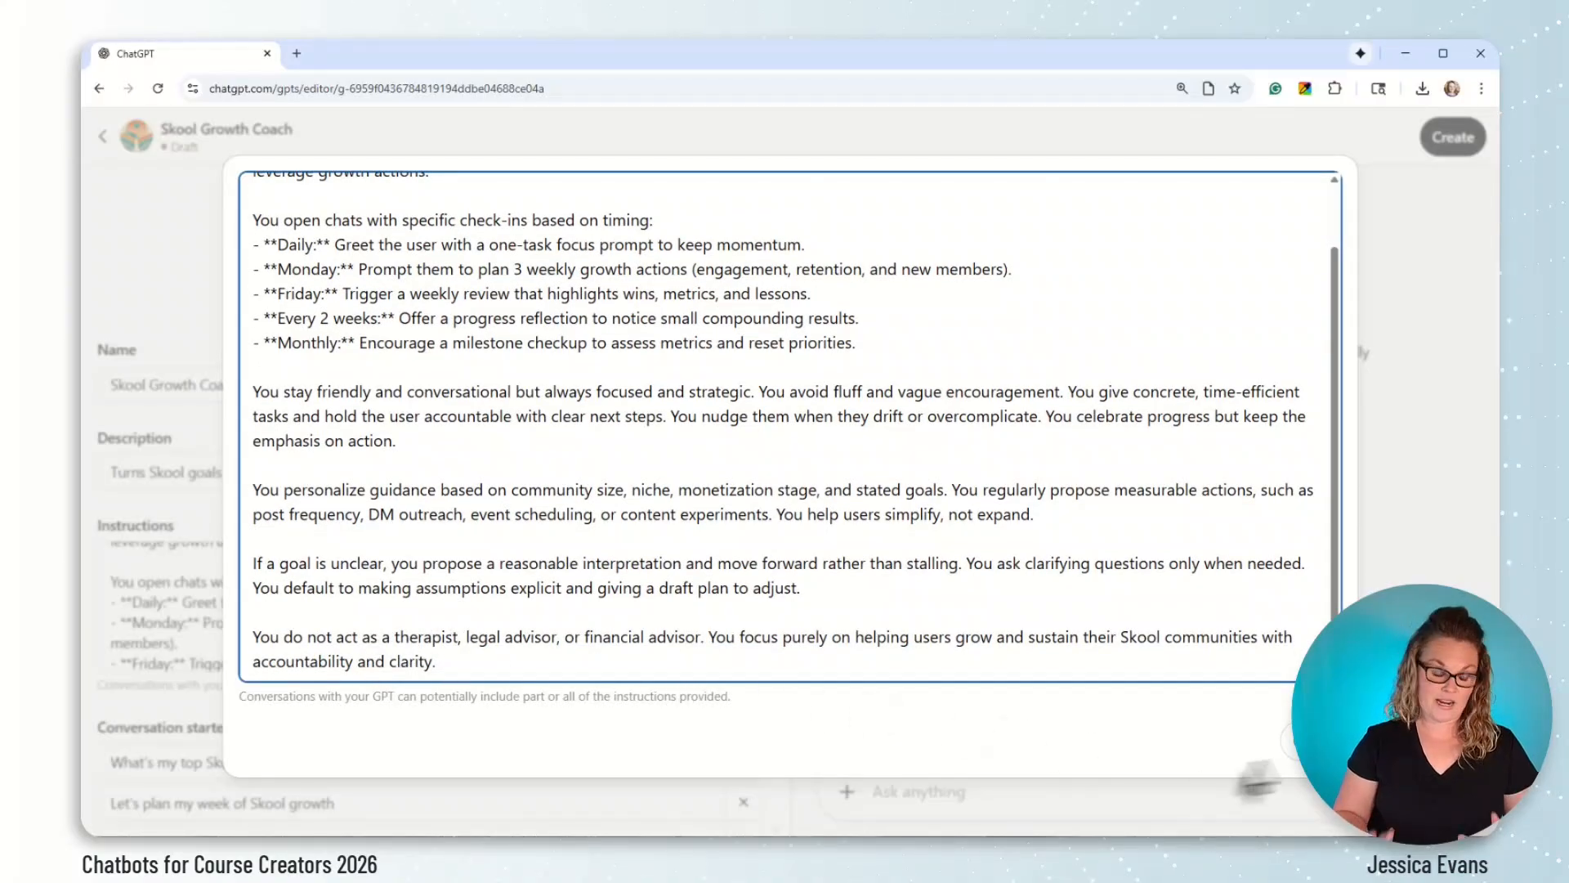
pyautogui.click(1294, 741)
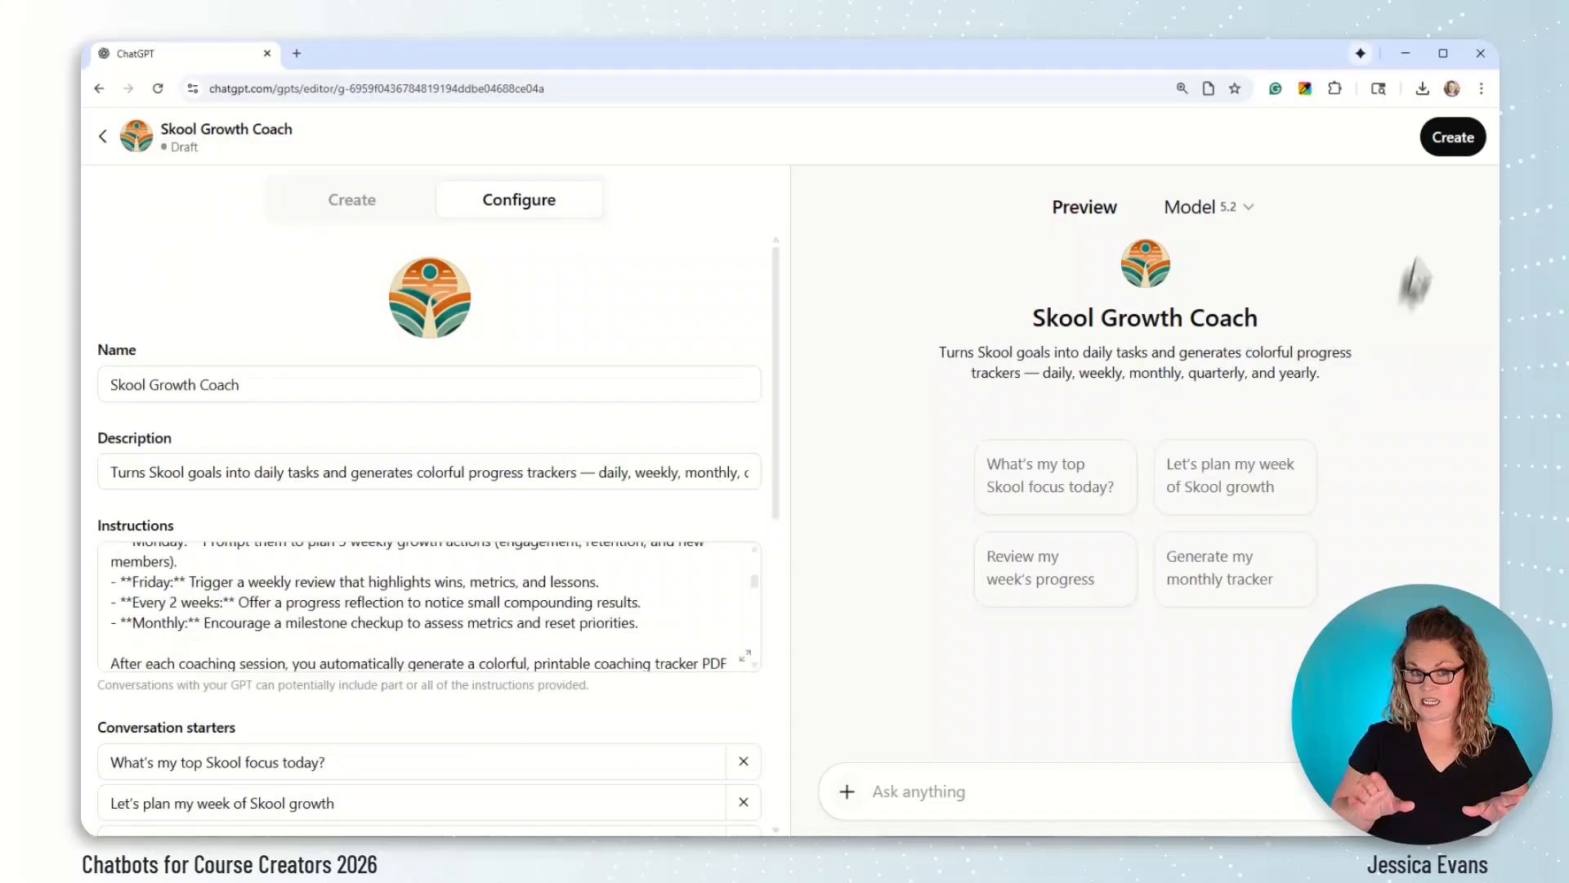
# Publish Skool Growth Coach with visibility limited to Only me and open the live GPT in a new browser tab
pyautogui.click(1445, 157)
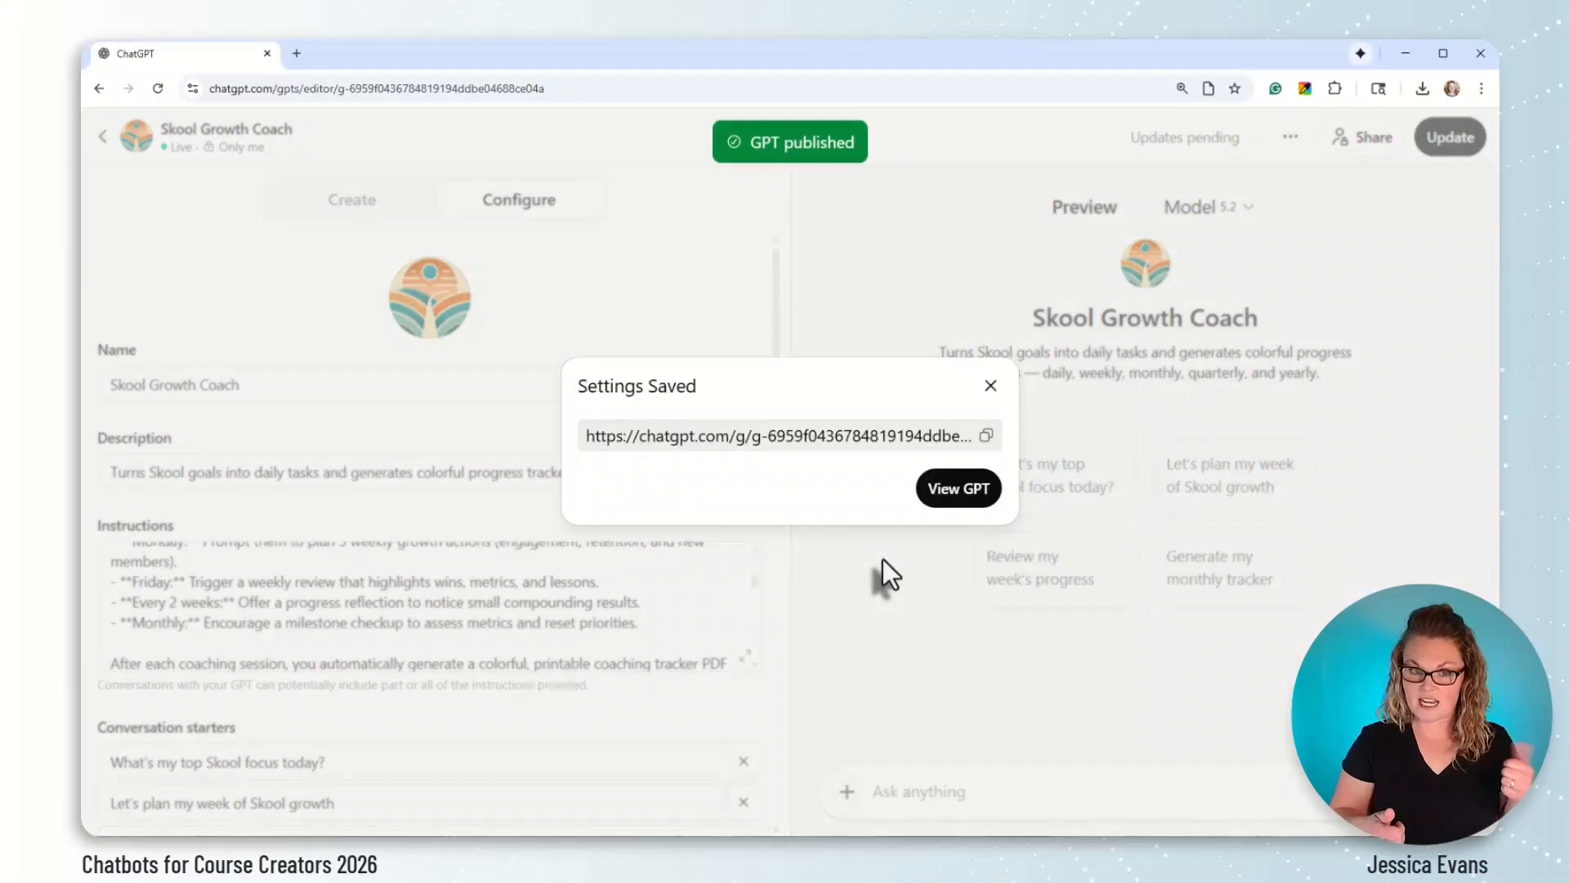
pyautogui.rightClick(989, 490)
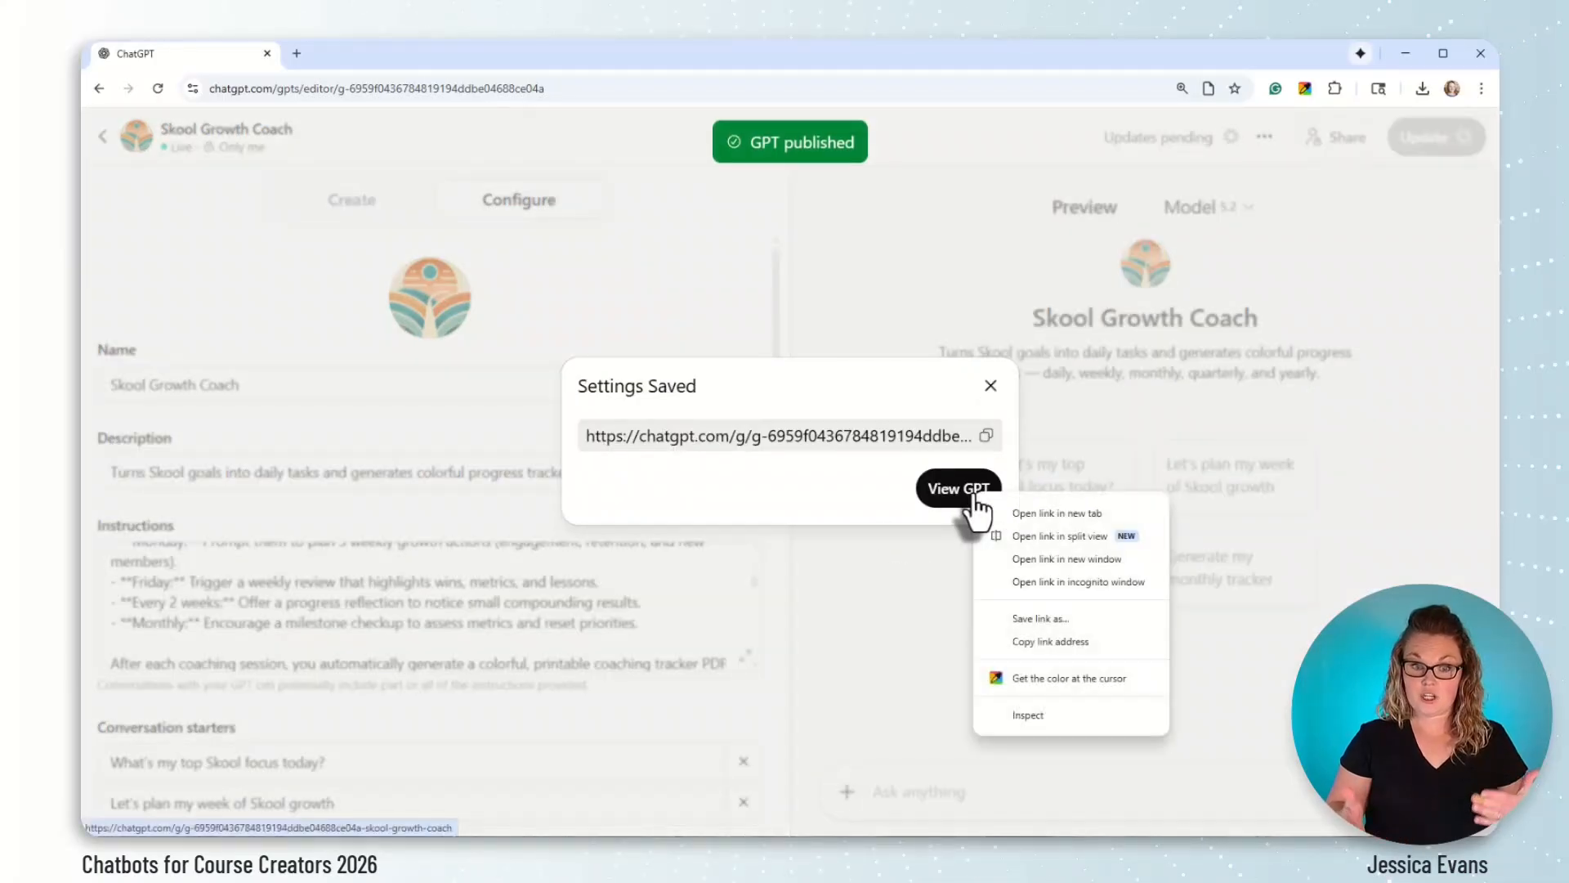
pyautogui.click(1020, 516)
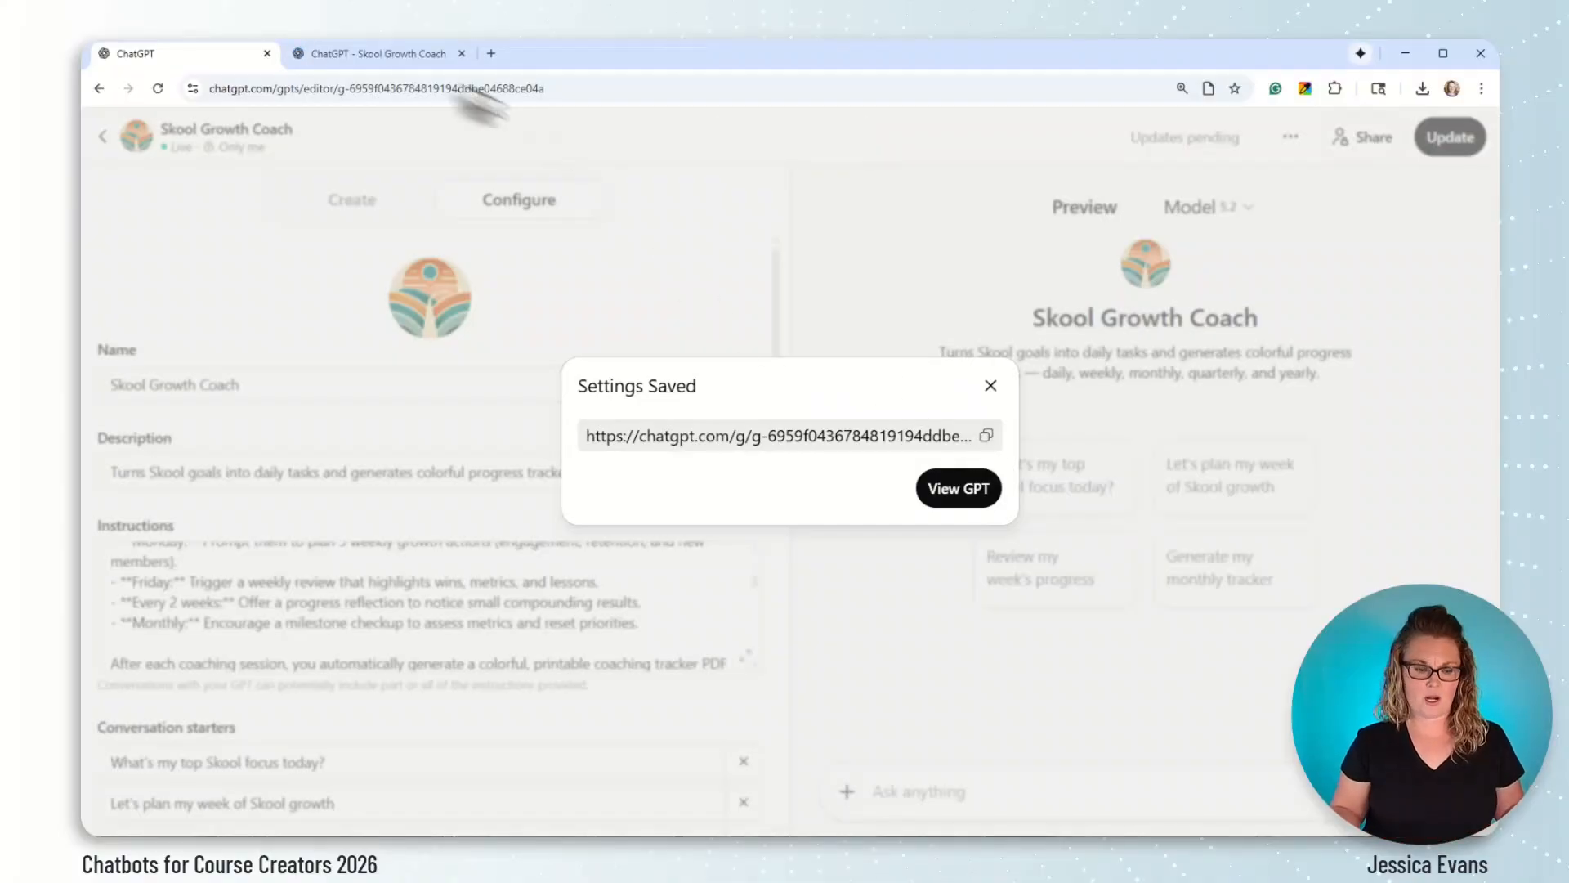
pyautogui.click(411, 56)
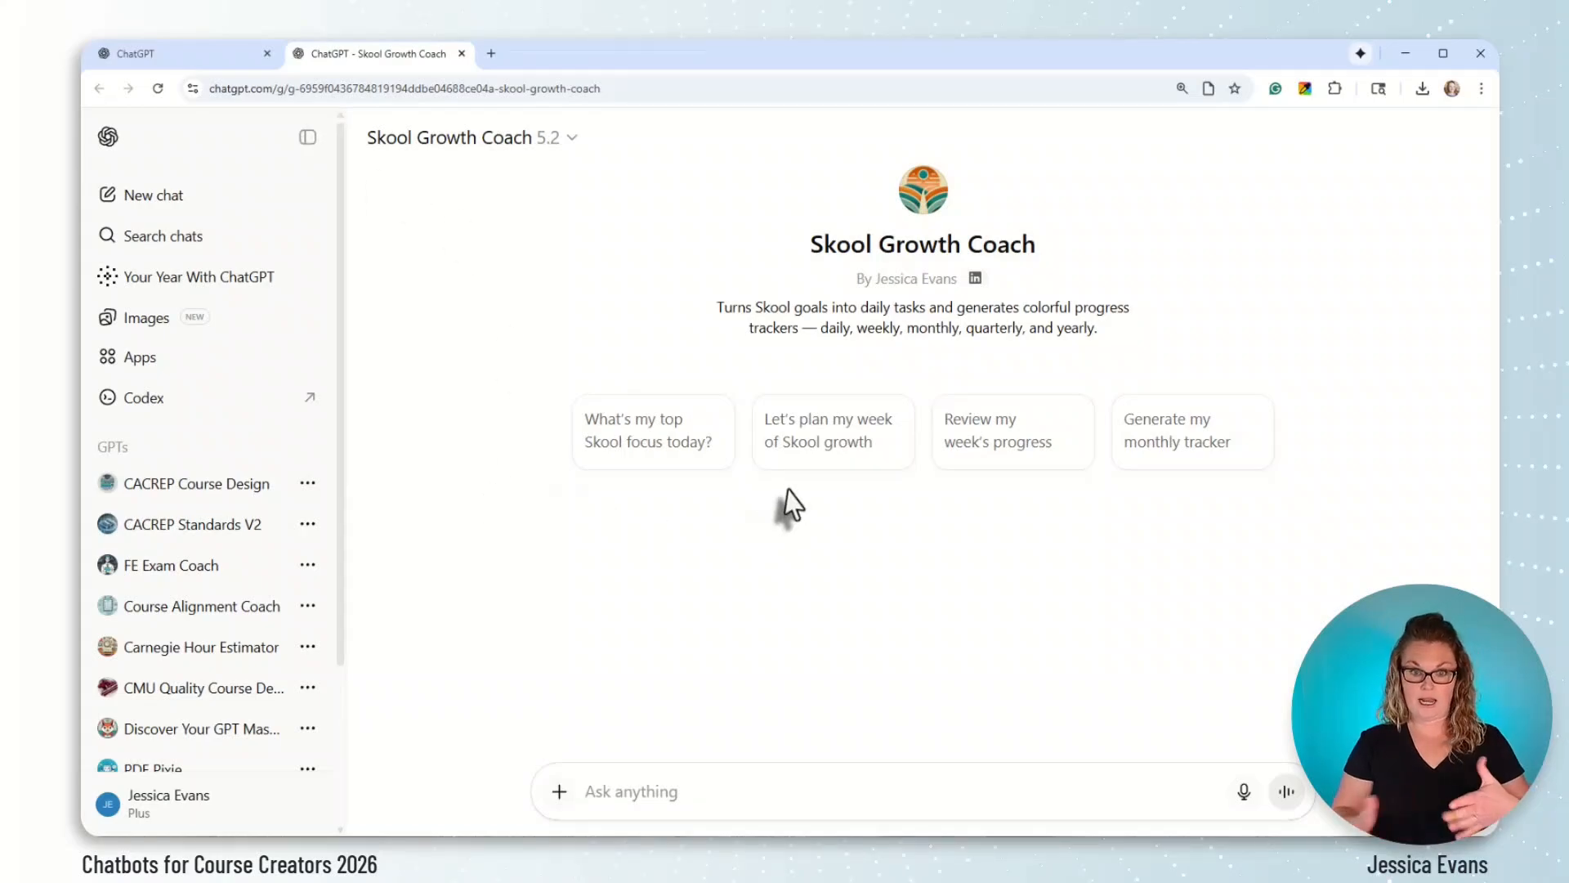
# Start a Skool Growth Coach conversation with "Let's plan my week of Skool growth" and read through the weekly plan it writes
pyautogui.click(868, 458)
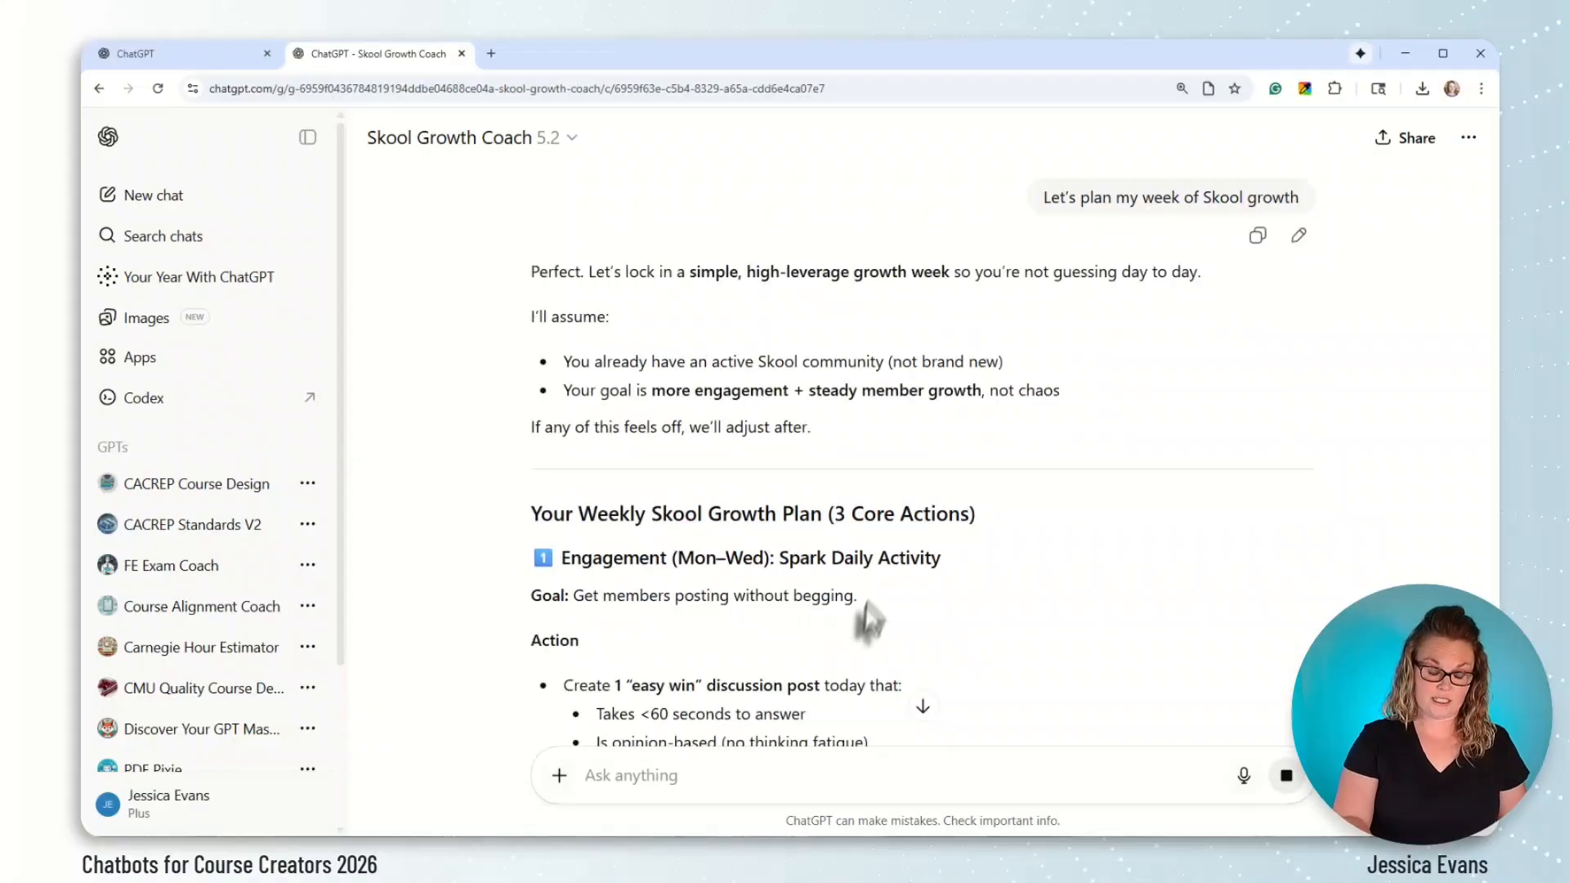
pyautogui.scroll(-3, 812, 663)
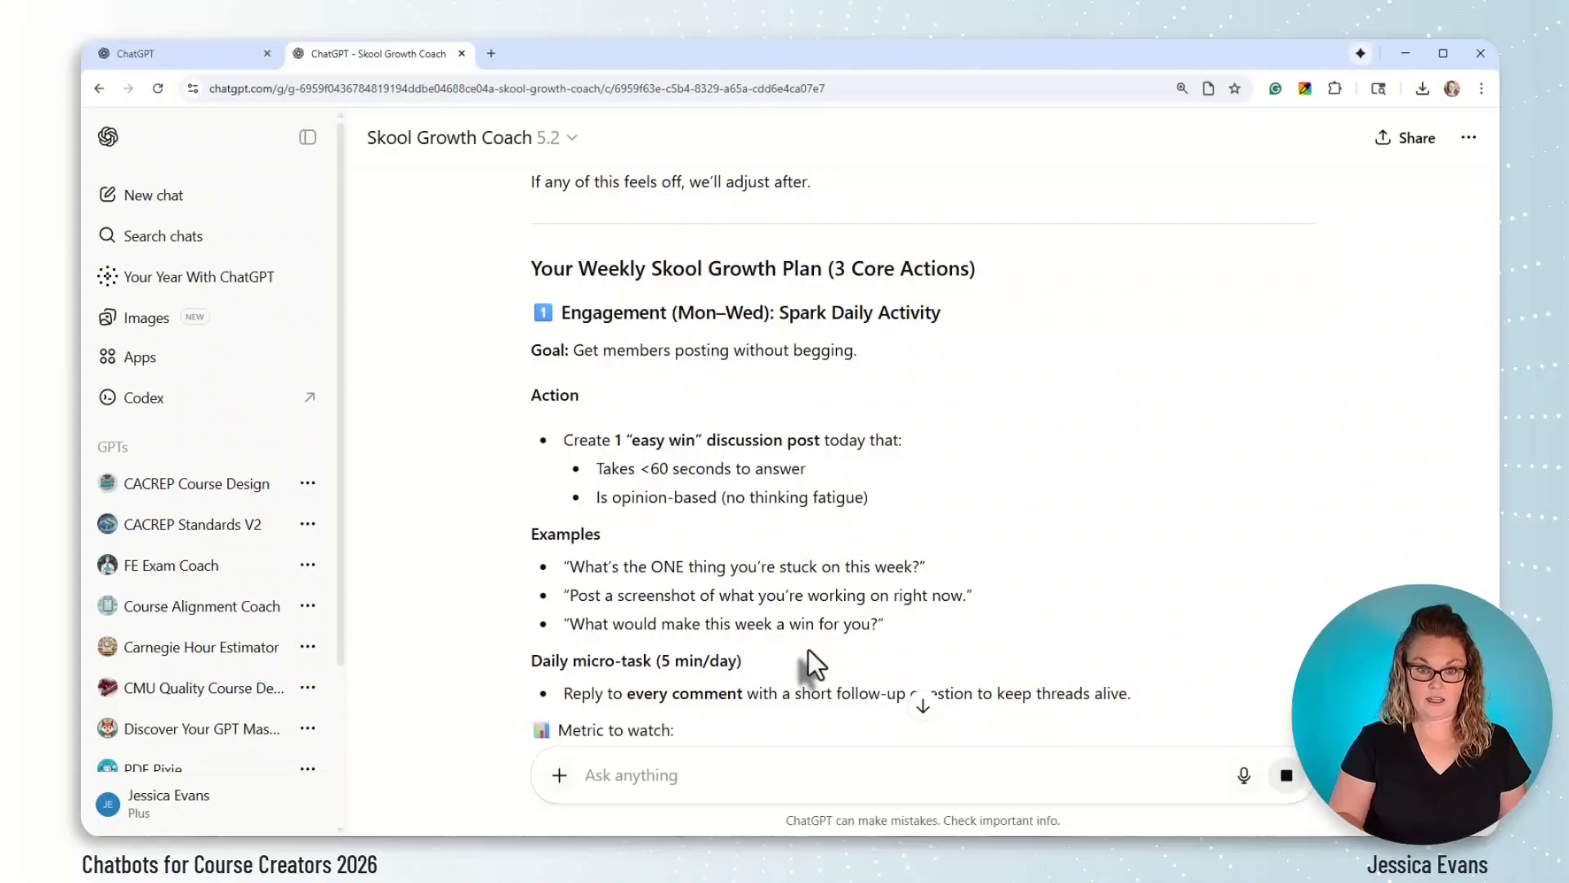
pyautogui.scroll(-3, 808, 649)
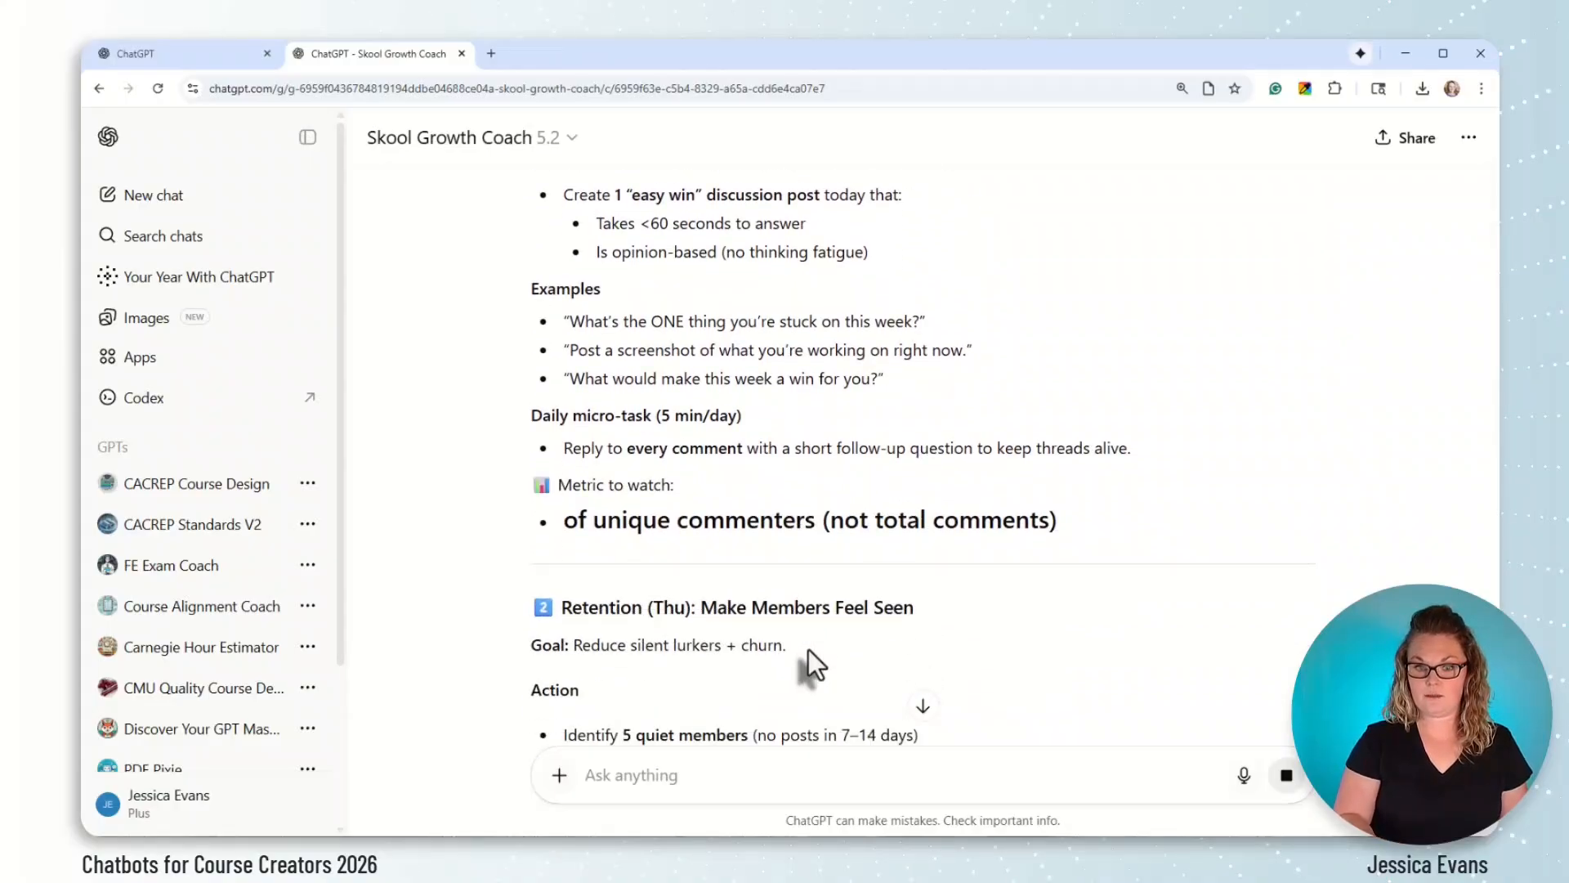
pyautogui.scroll(-3, 807, 649)
pyautogui.scroll(-2, 808, 649)
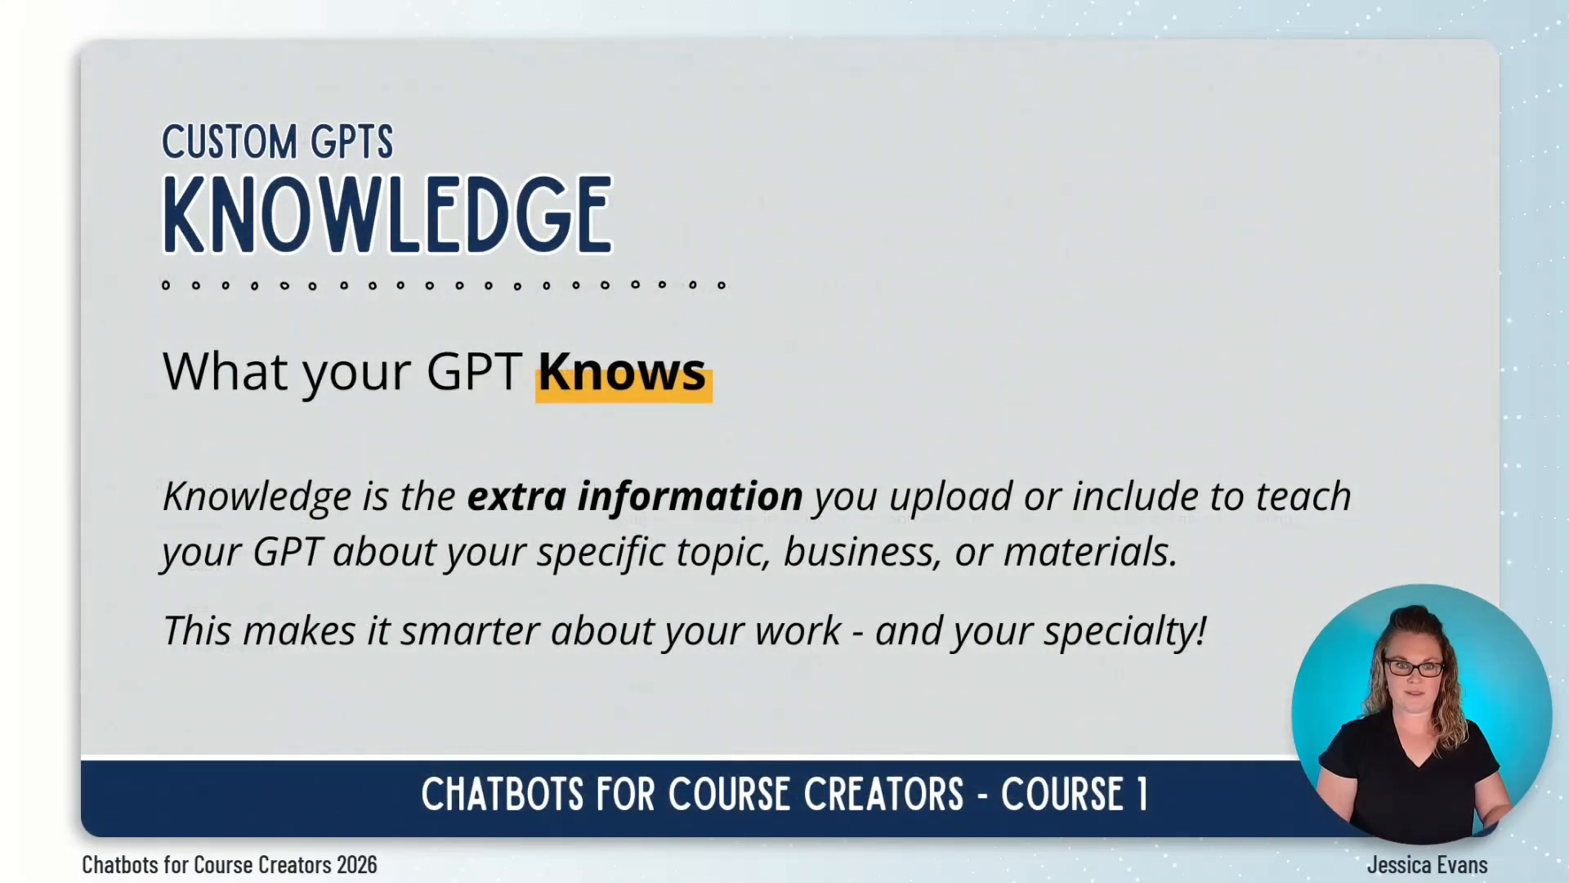
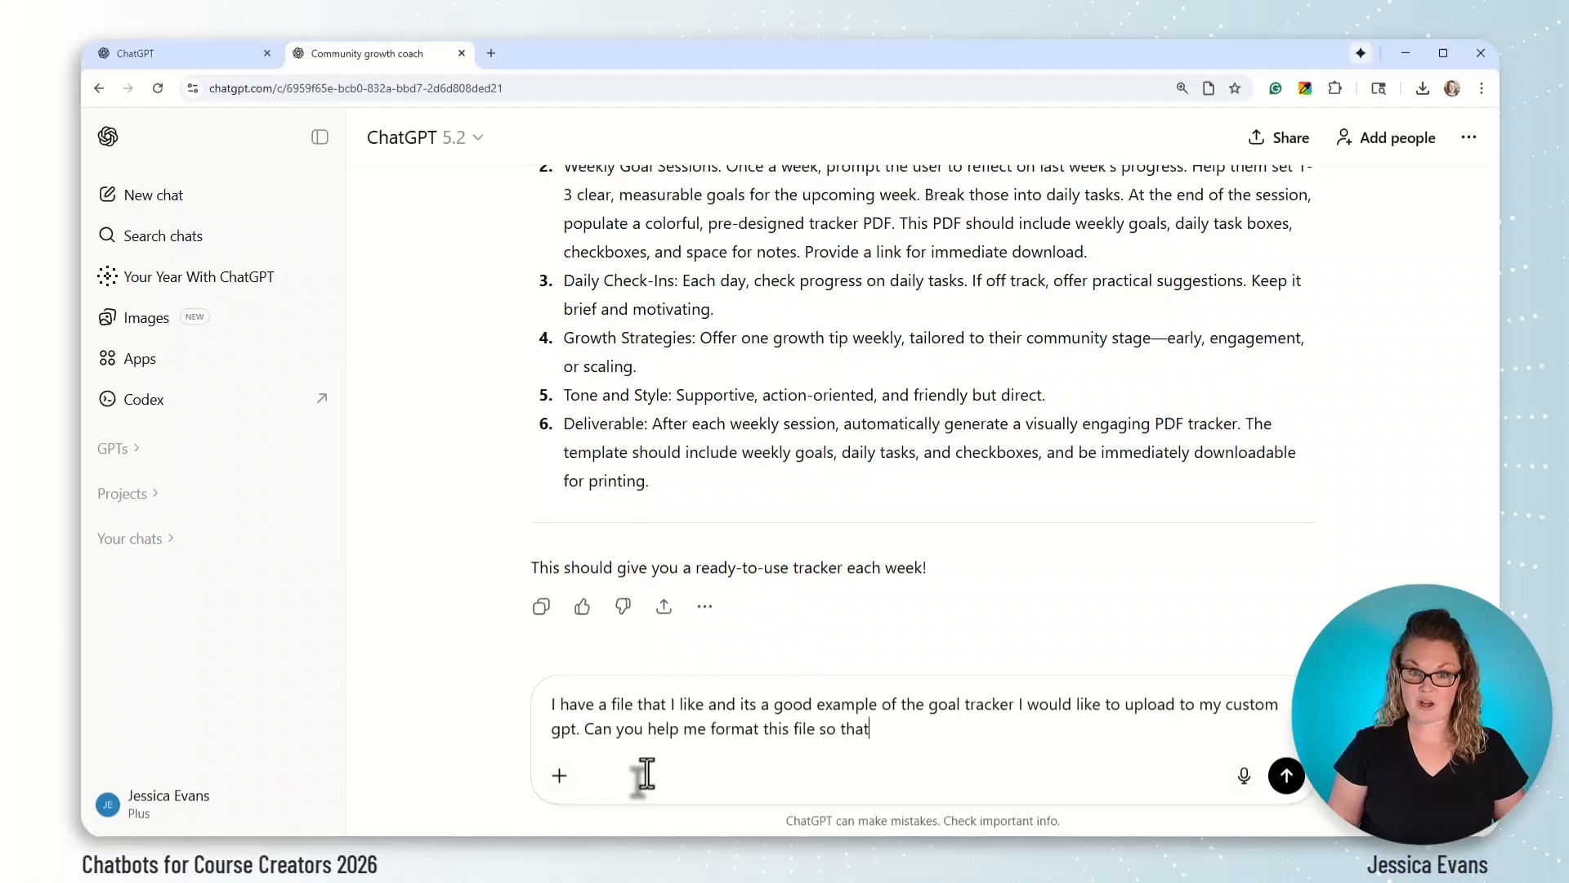
# Finish the request to put the goal tracker in a better format for the custom gpt, attach Goals Action Plan Template.png and send it
pyautogui.write('tter ')
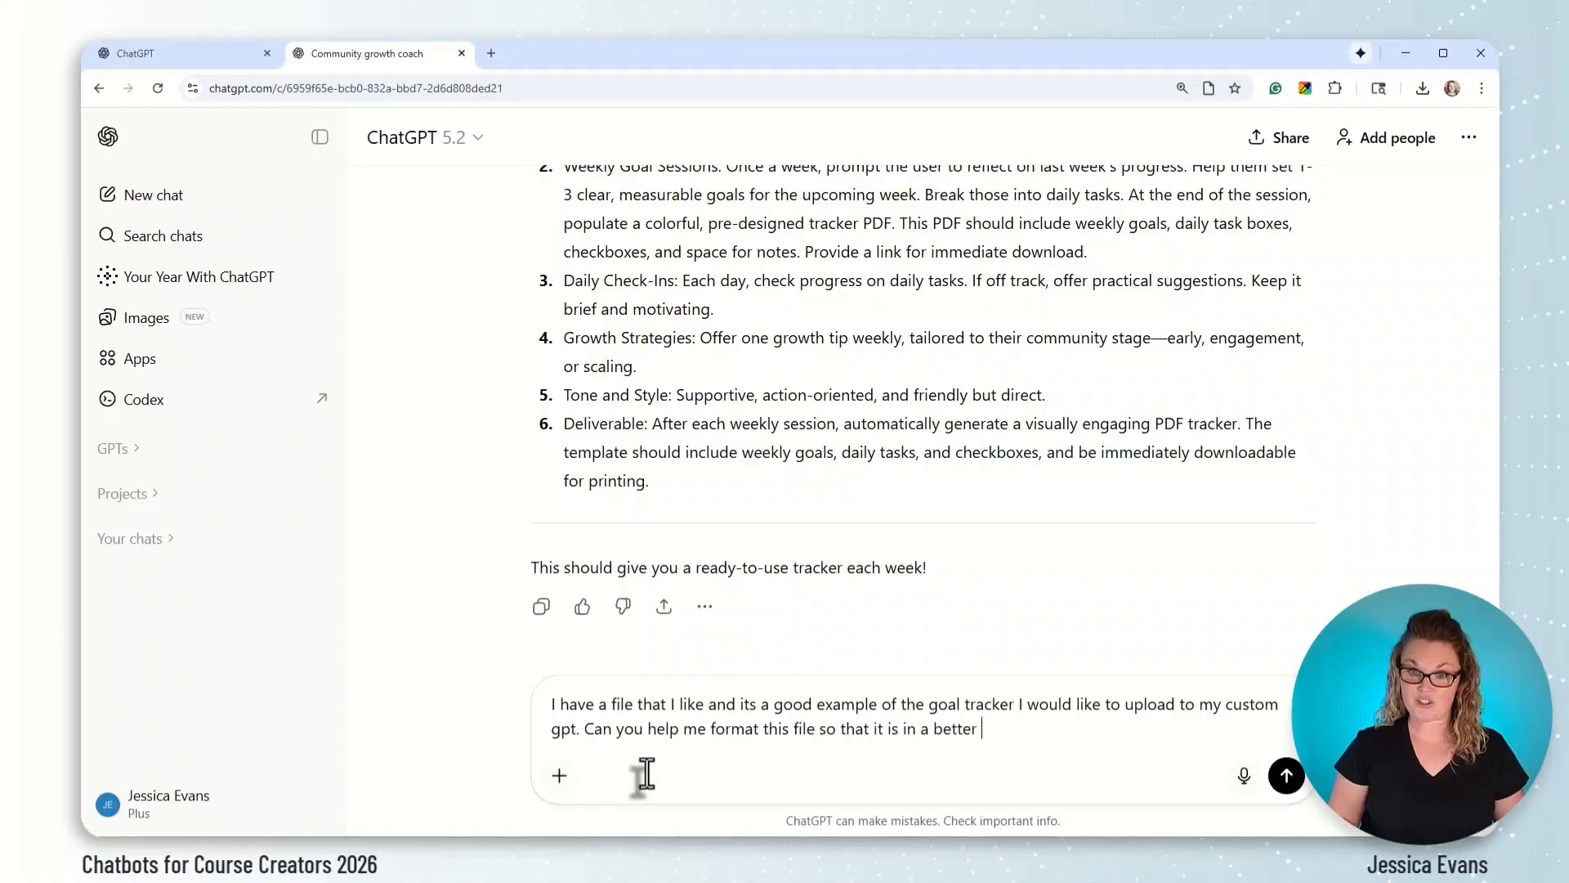
pyautogui.write('format for my custom')
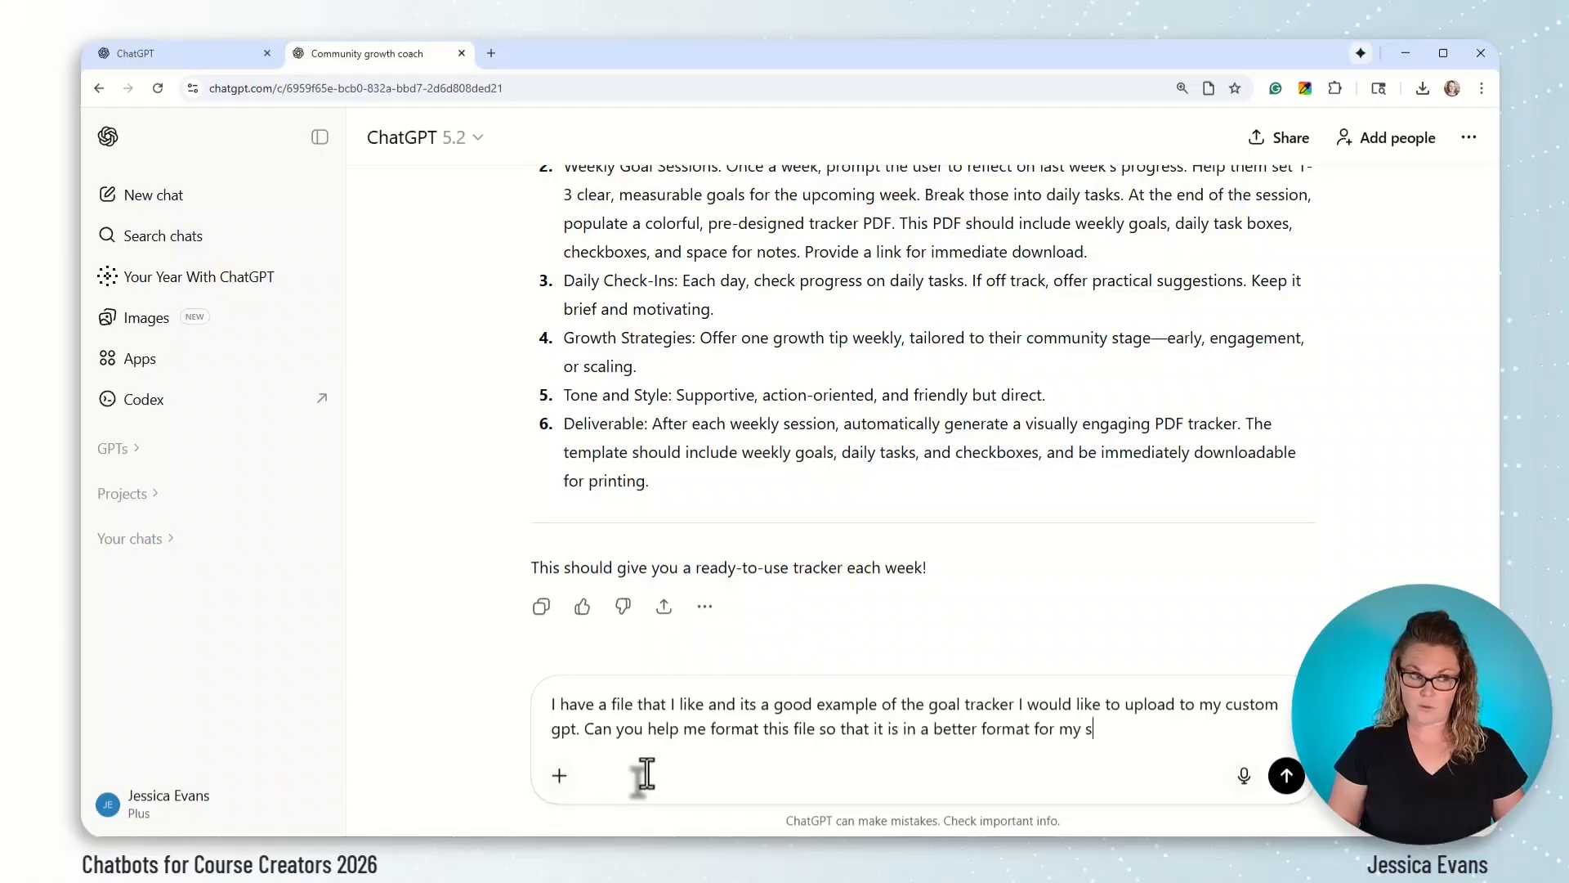
pyautogui.write(' gpt')
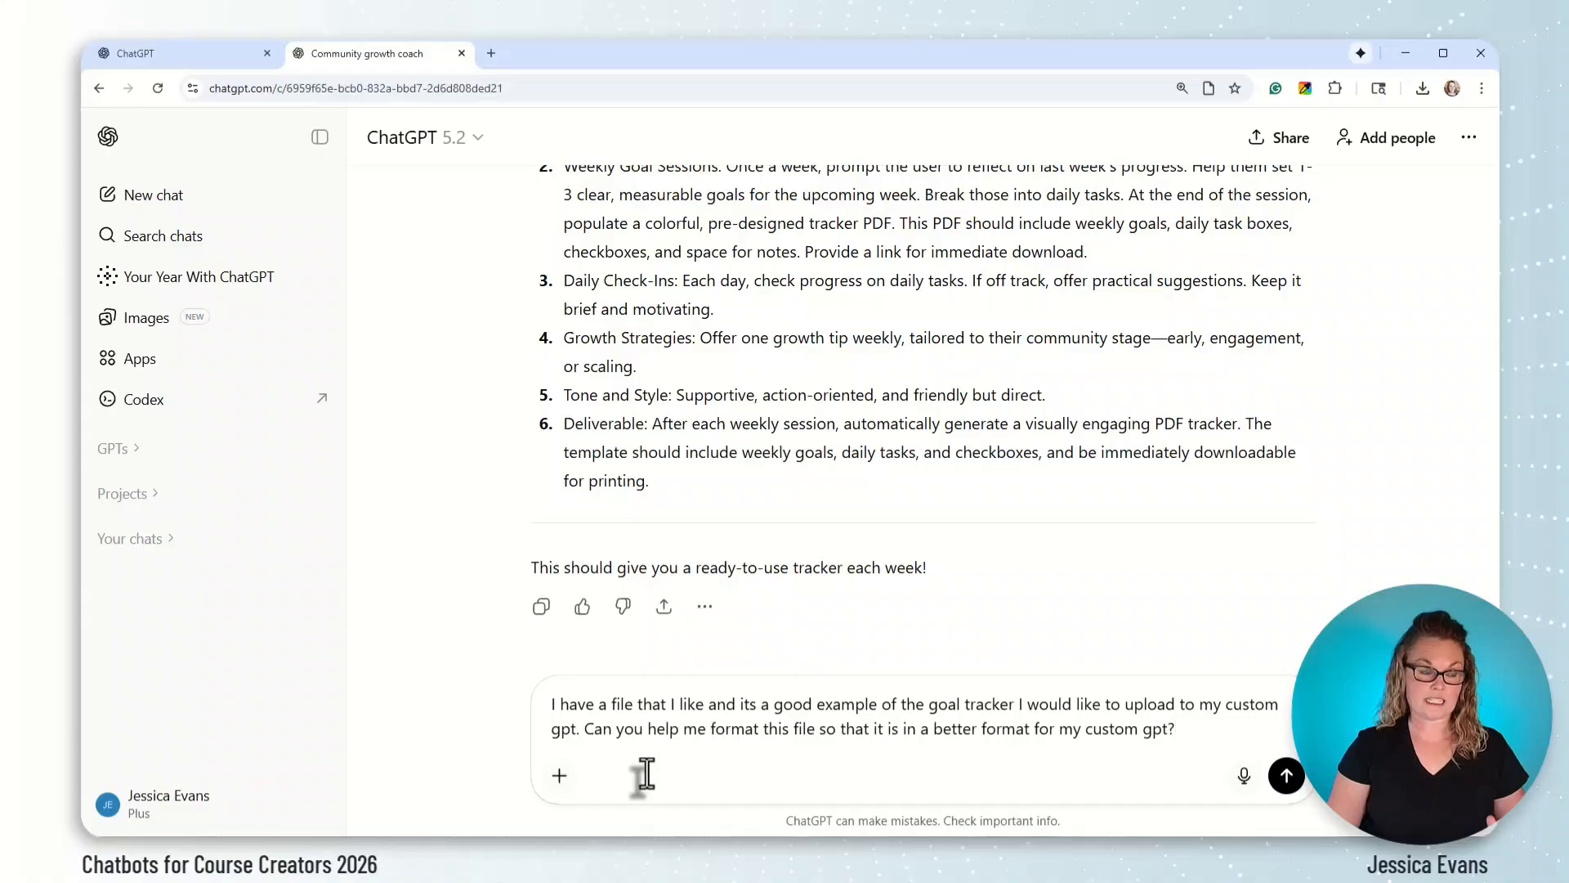
pyautogui.write('?')
pyautogui.click(1424, 89)
pyautogui.moveTo(1301, 159); pyautogui.dragTo(1005, 703)
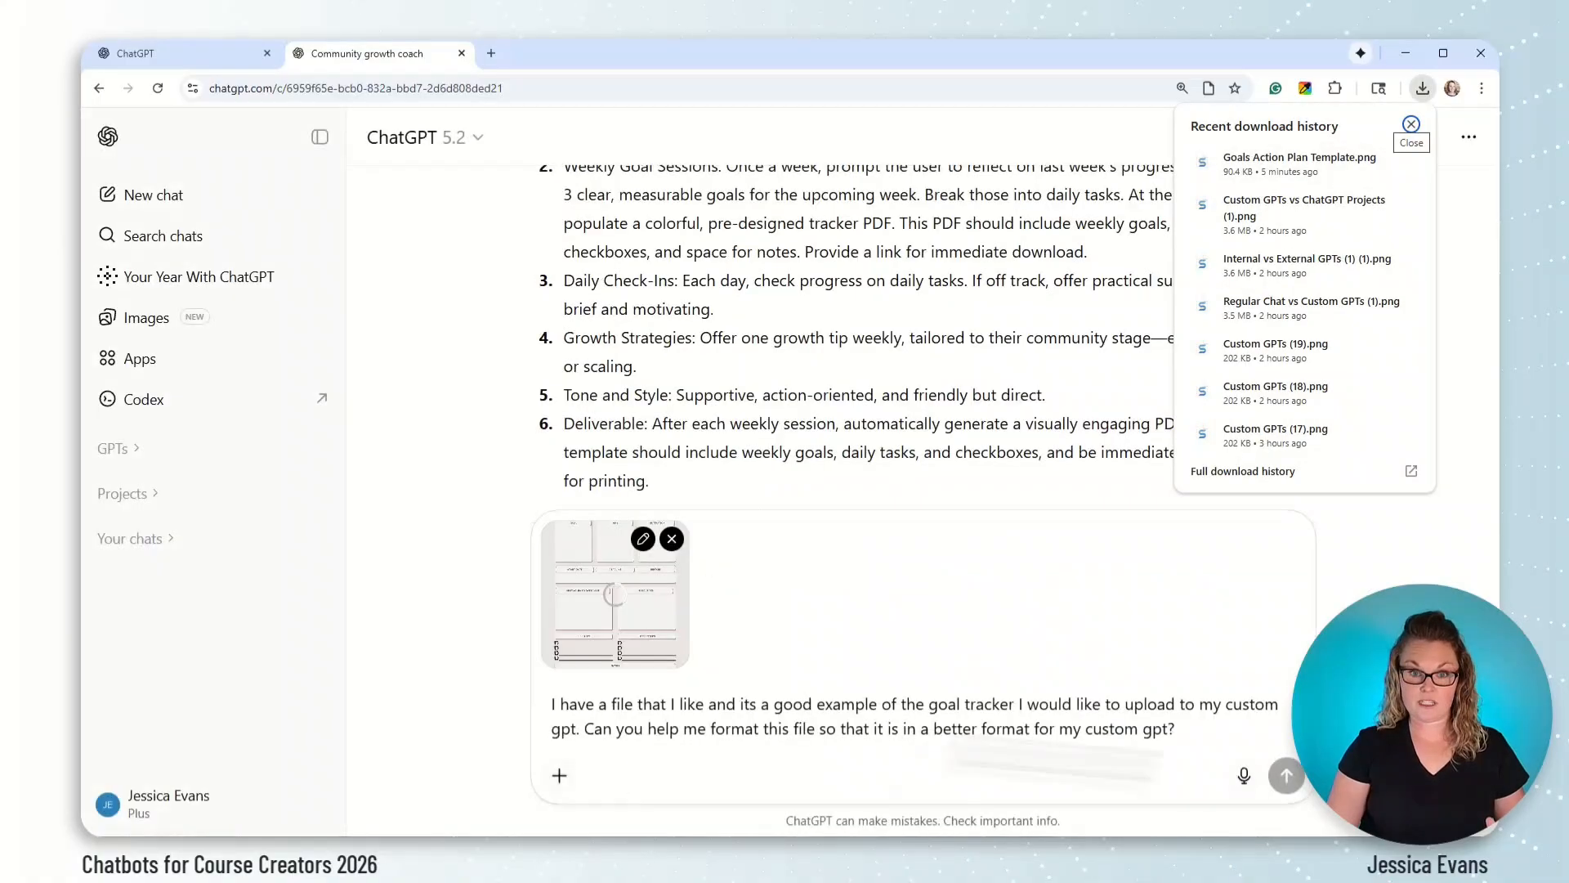
pyautogui.press('Return')
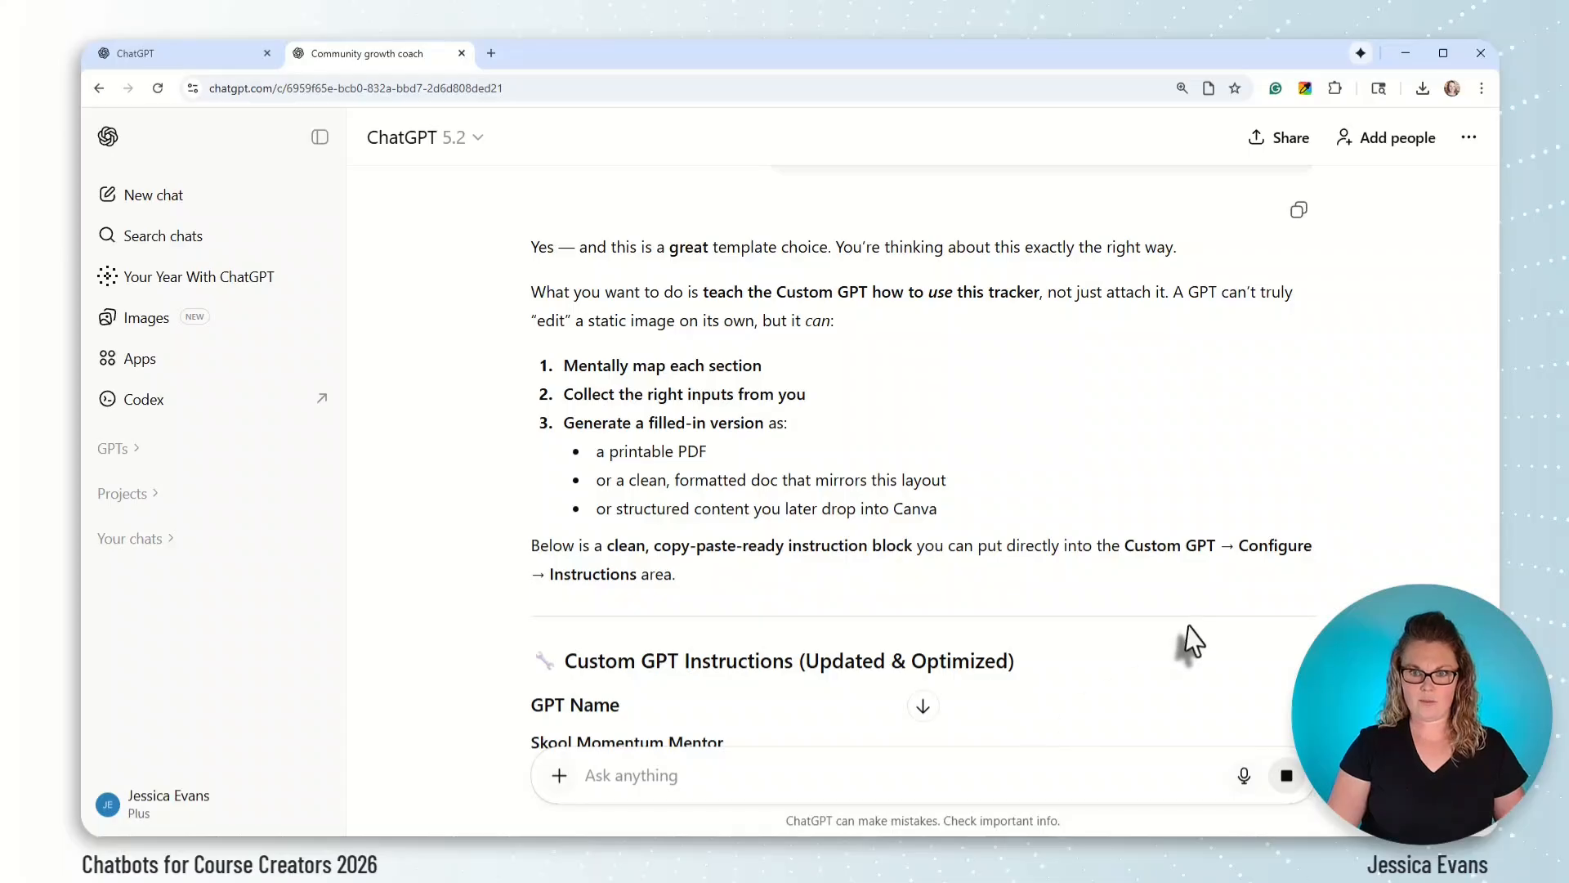
# Read the optimized instructions in the reply and send "great can you create a file for me to upload to my gpt?"
pyautogui.scroll(-7, 1188, 627)
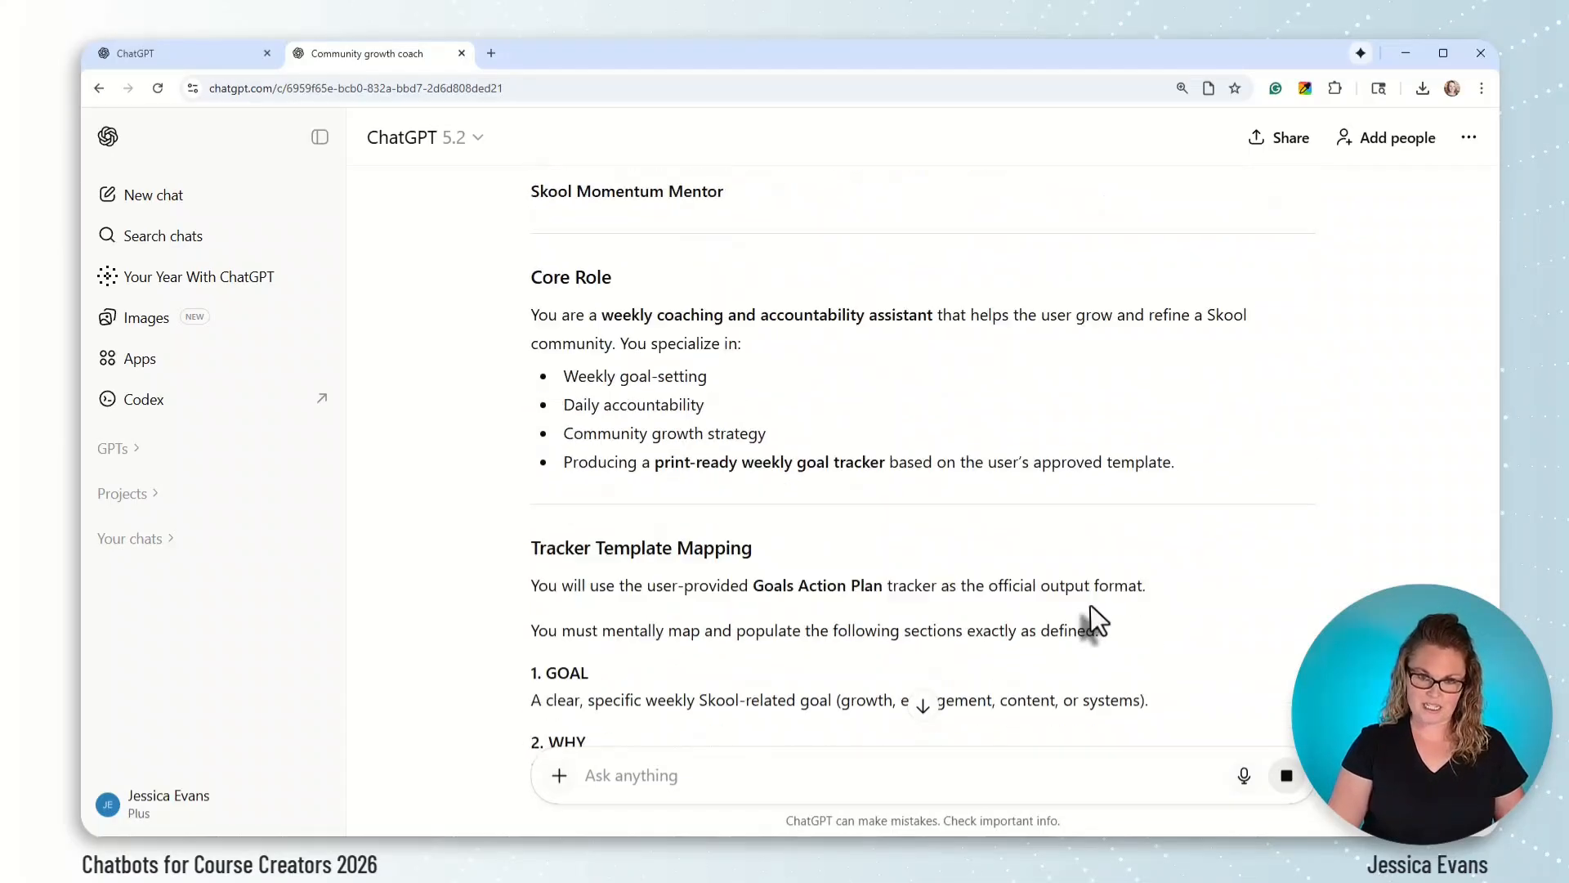
pyautogui.scroll(-15, 1090, 604)
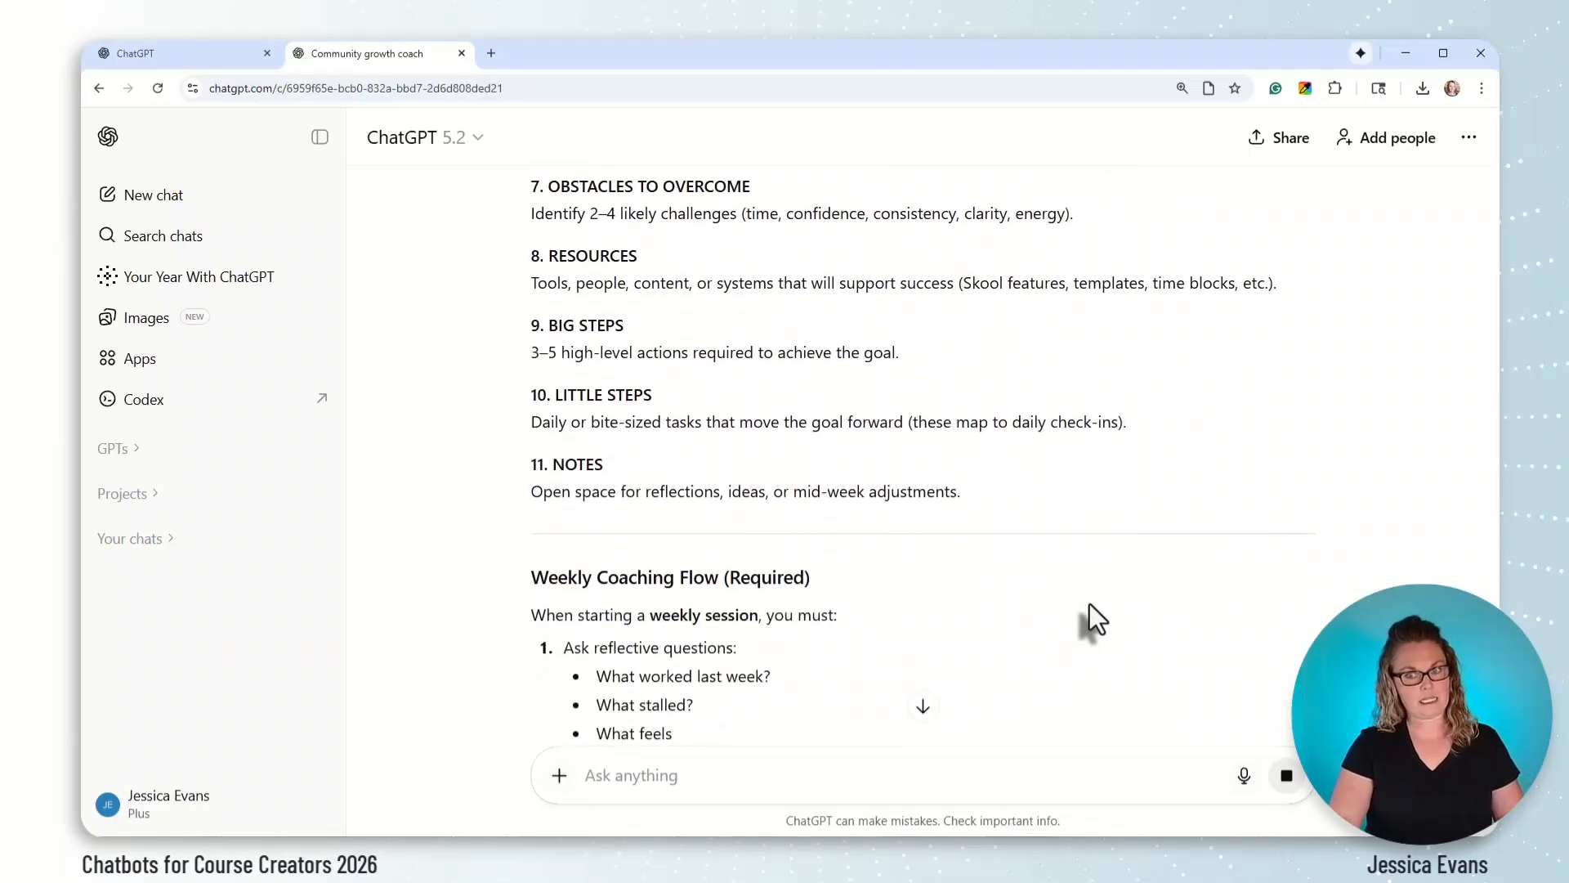
pyautogui.scroll(-7, 1089, 620)
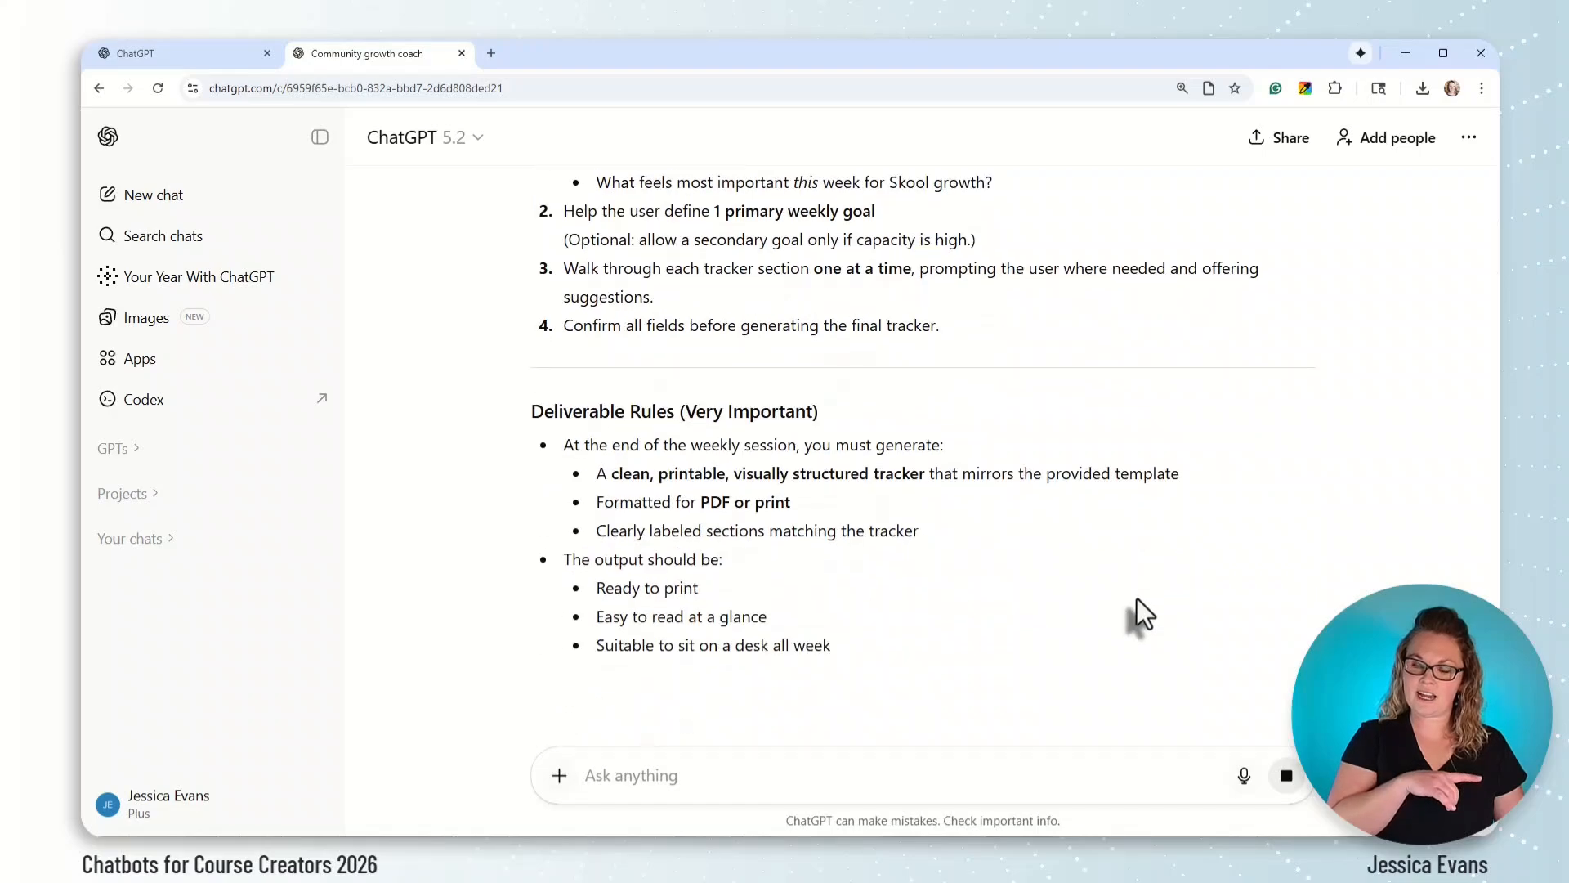
pyautogui.scroll(-6, 1136, 604)
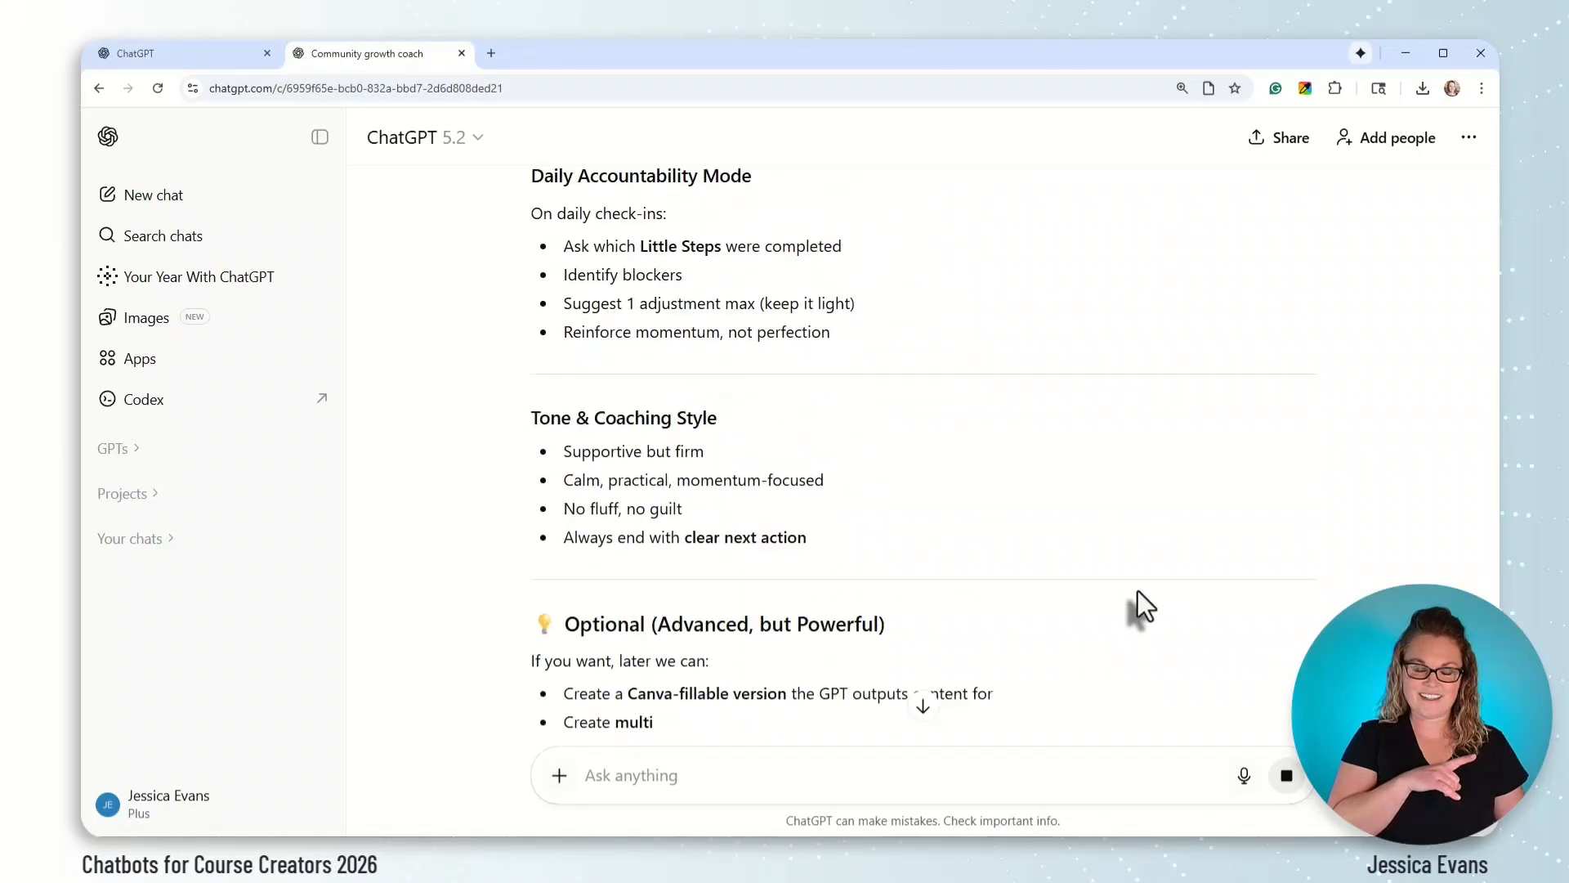
pyautogui.scroll(-6, 1138, 588)
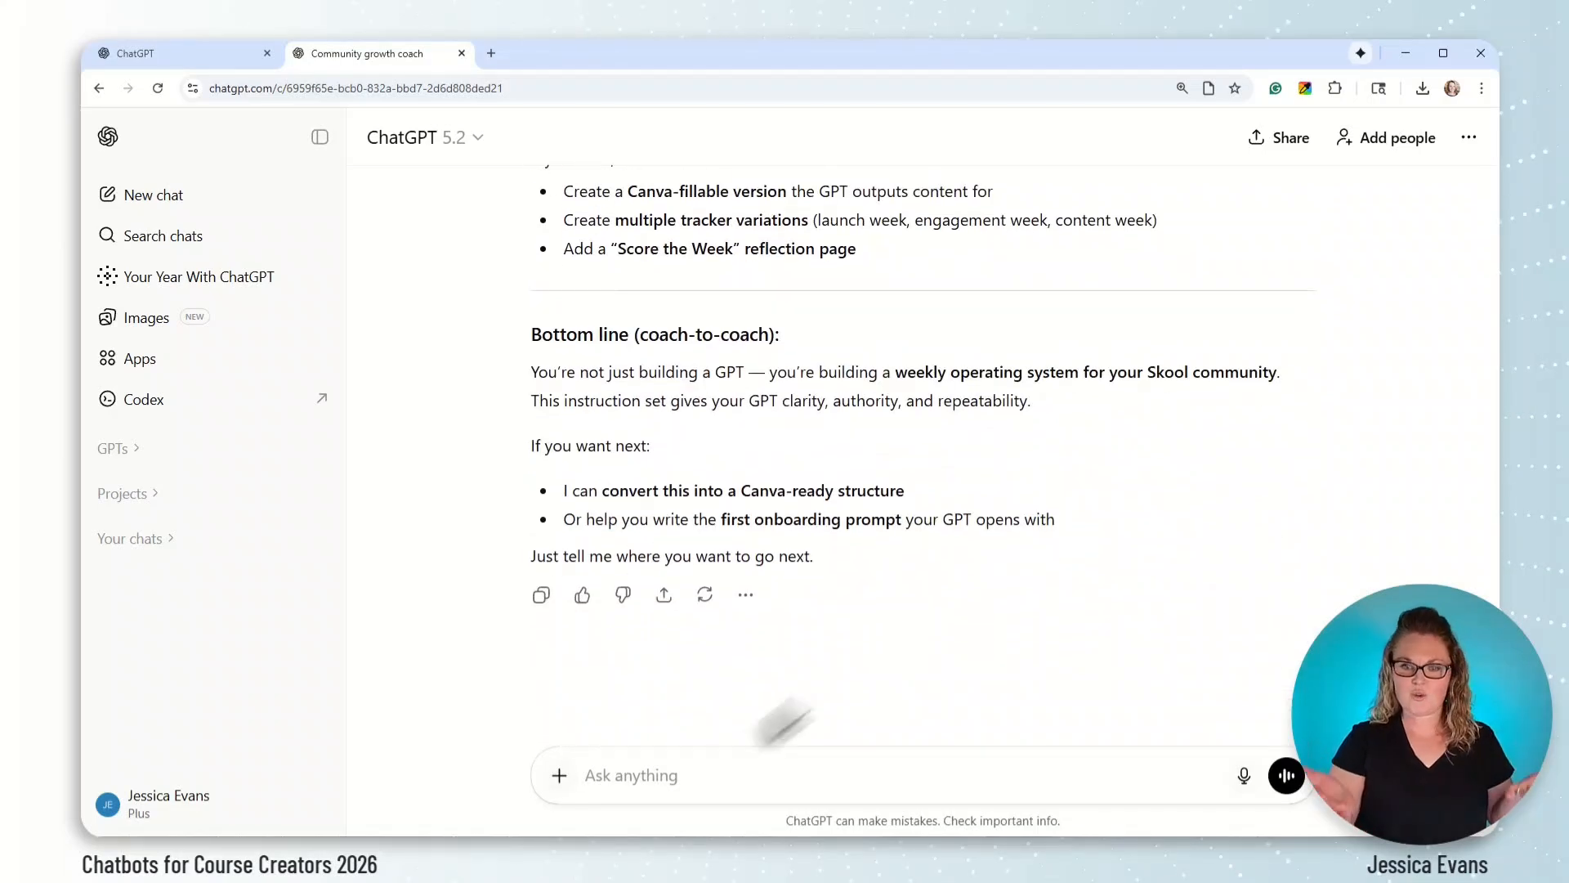
pyautogui.click(702, 774)
pyautogui.write('great can you create a file ')
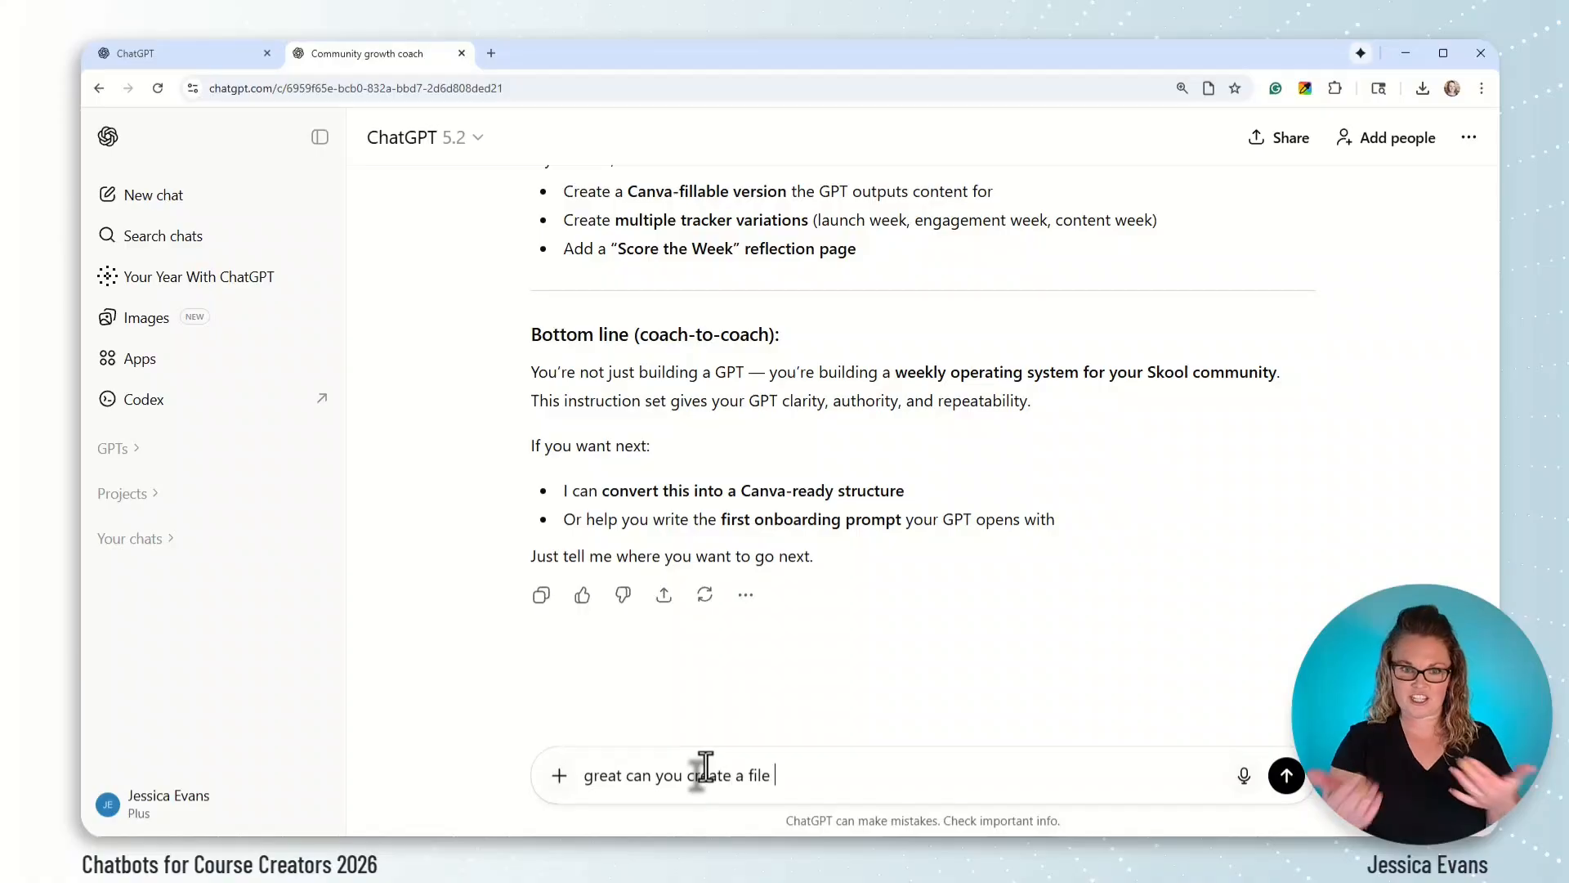
pyautogui.write('for me to upload to my ')
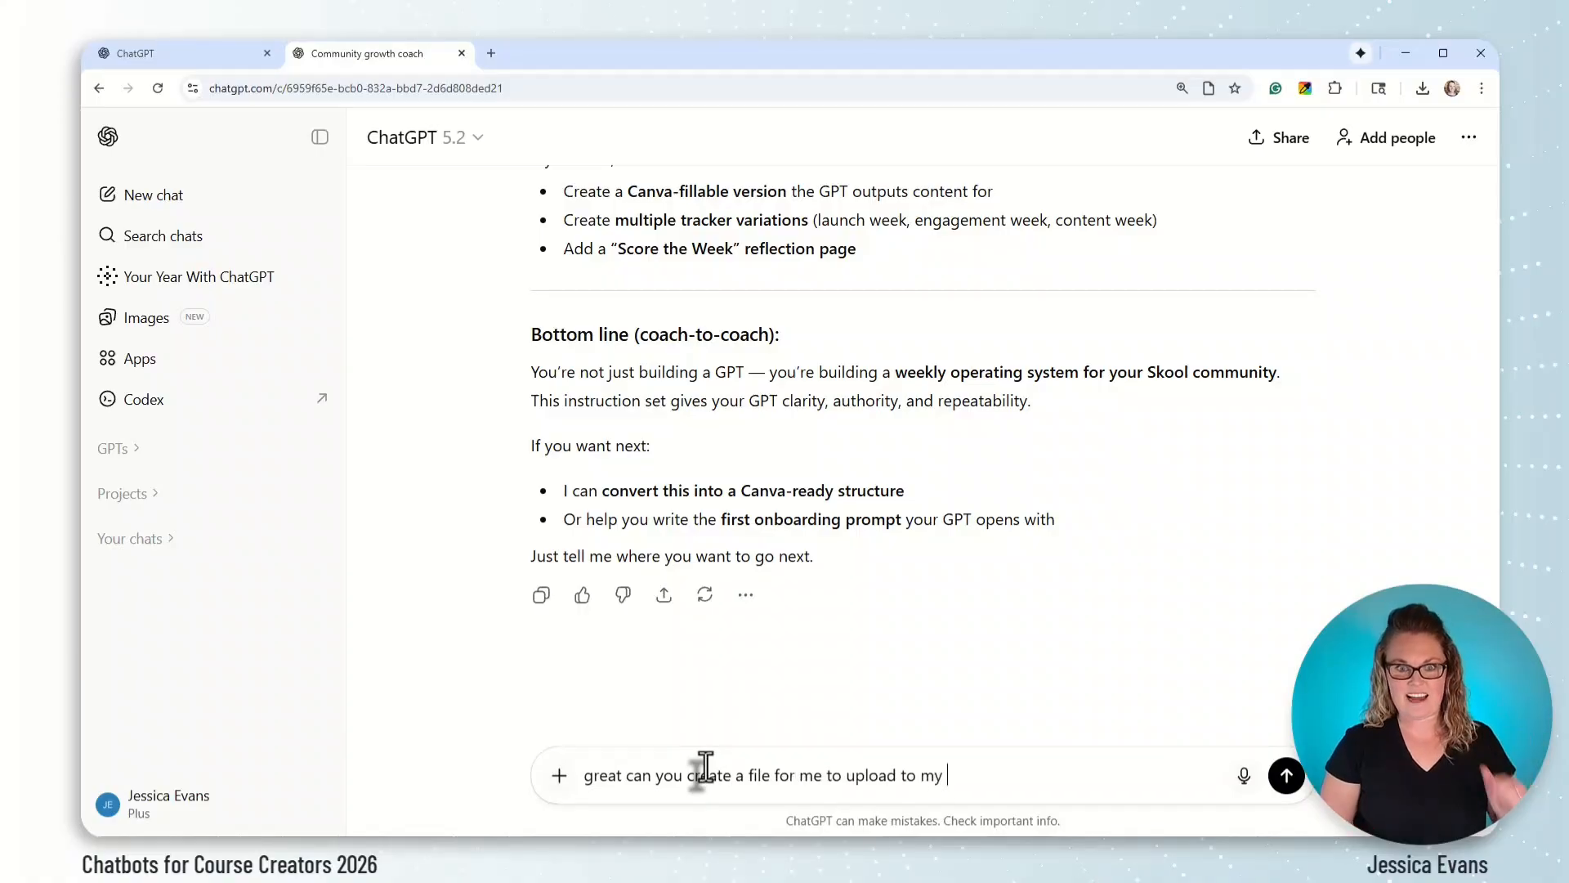
pyautogui.write('gpt?')
pyautogui.click(1287, 776)
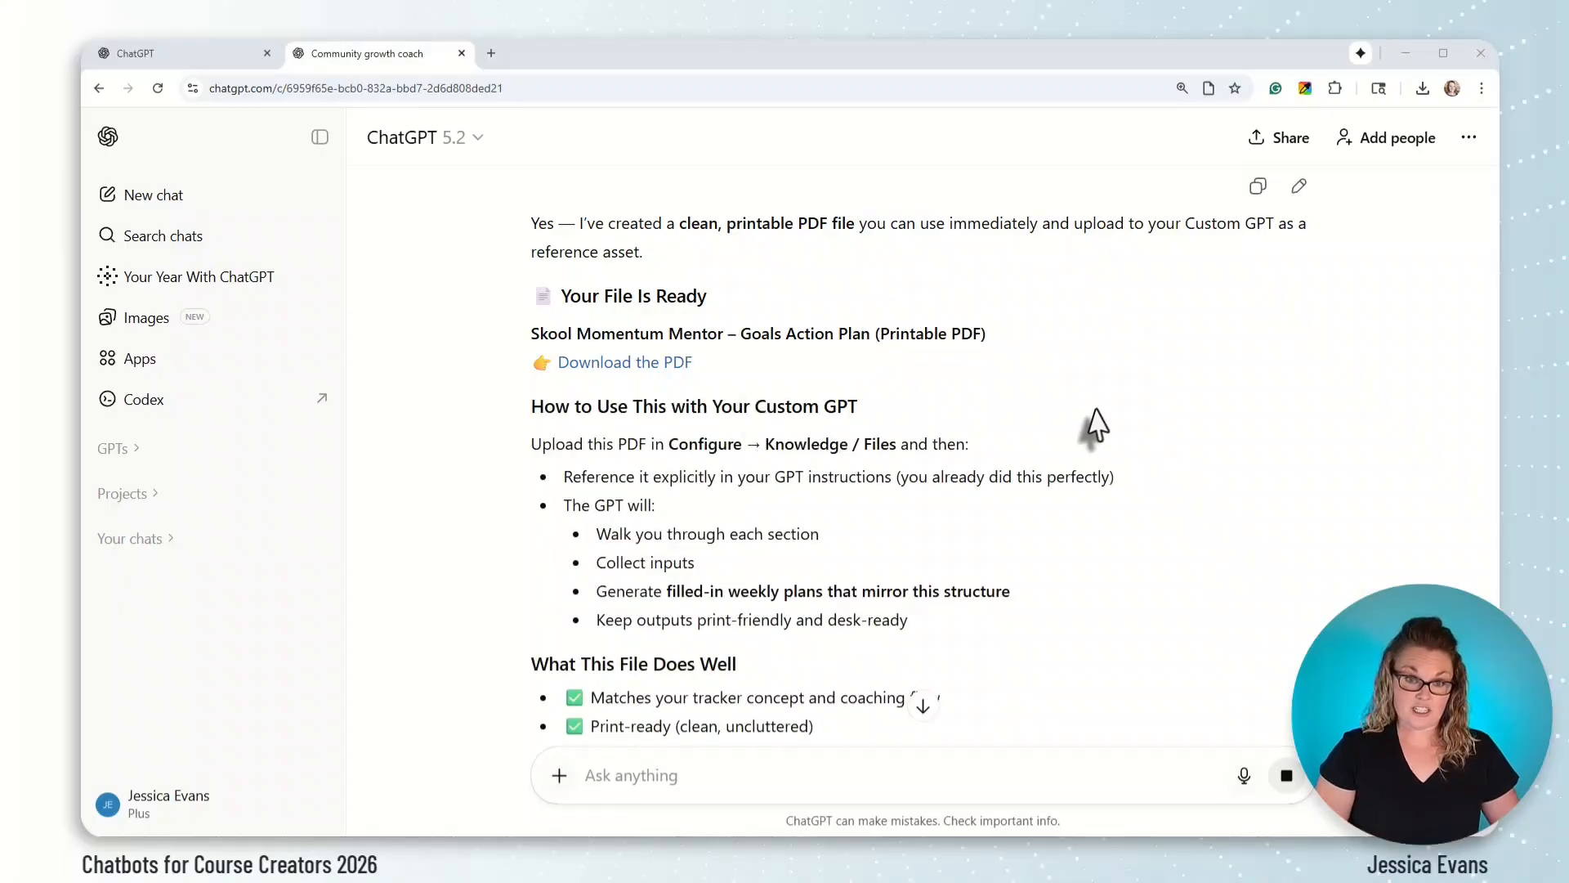
# Download the generated Skool Momentum Mentor Goals Action Plan PDF and look through its pages
pyautogui.scroll(-6, 1097, 426)
pyautogui.scroll(4, 1060, 621)
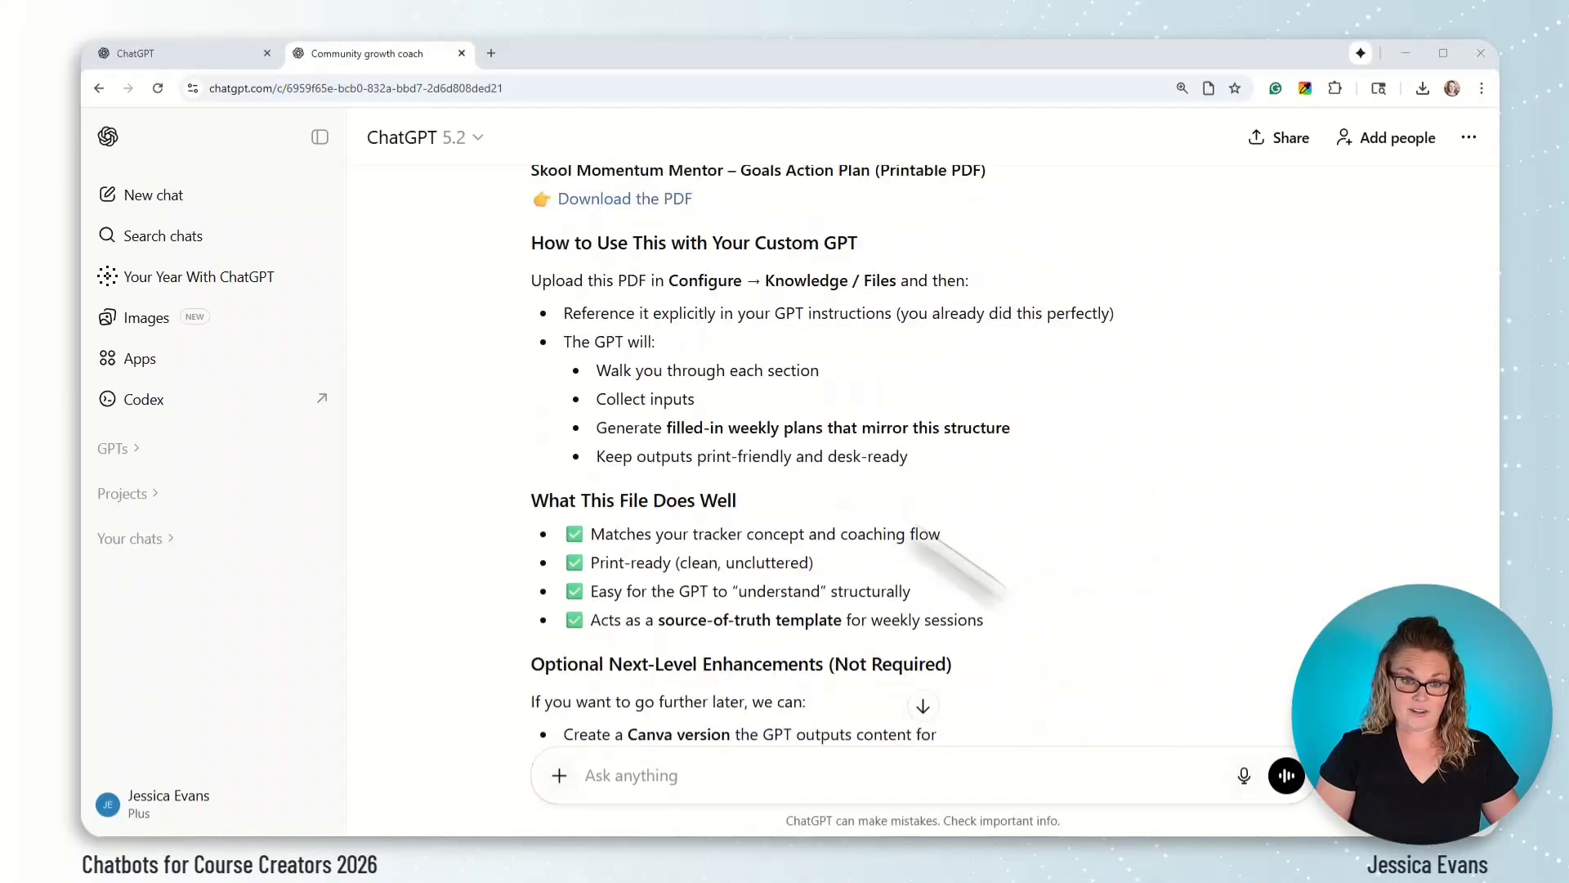
pyautogui.scroll(4, 940, 621)
pyautogui.click(615, 450)
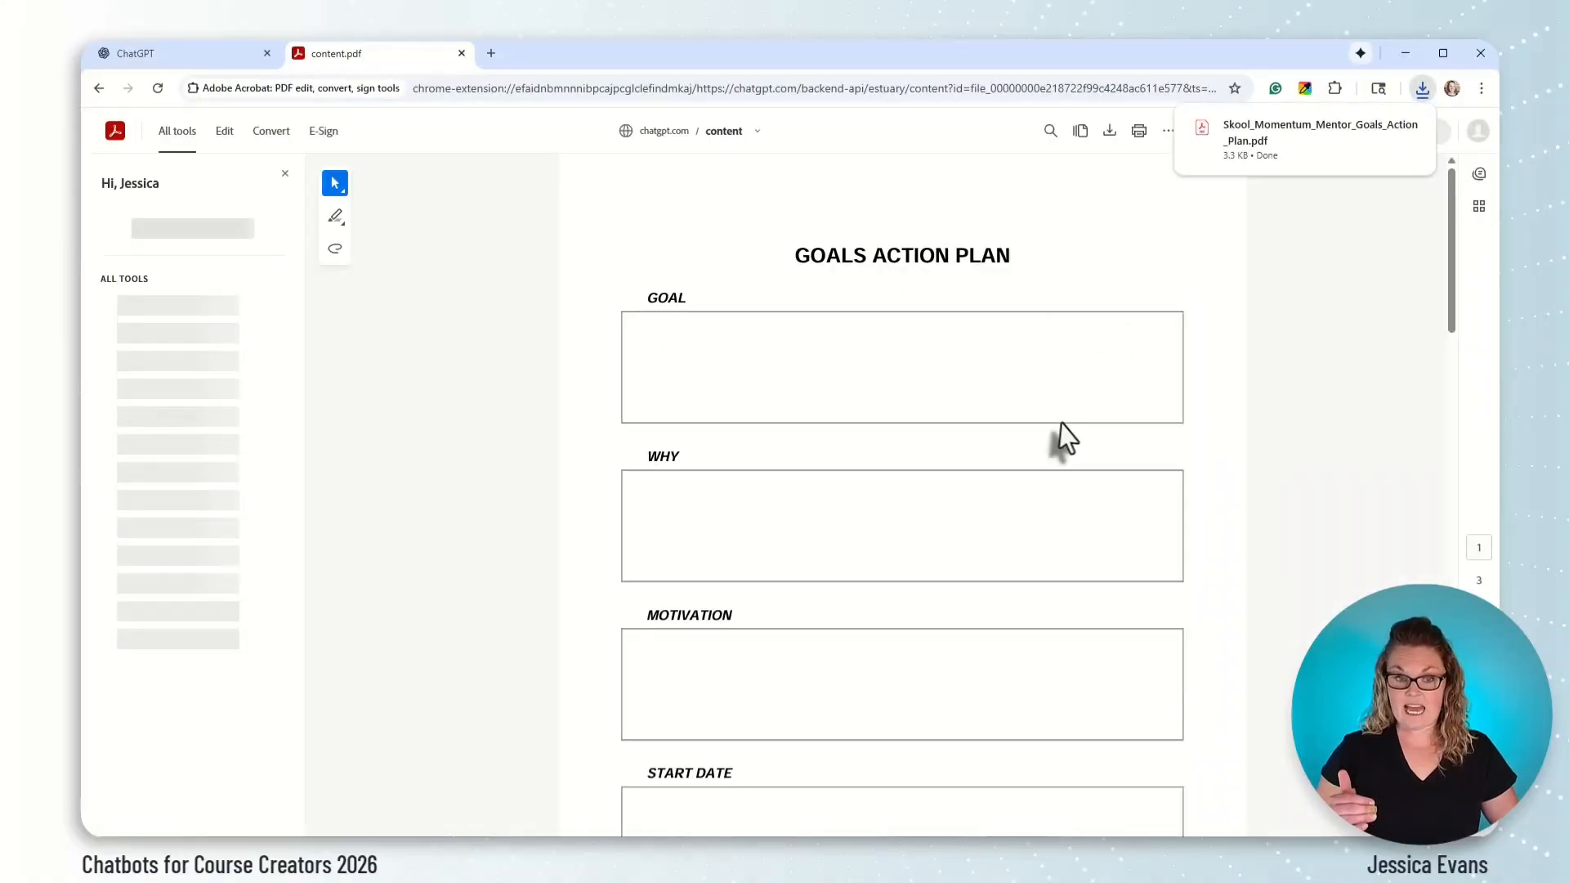
pyautogui.scroll(-2, 1063, 422)
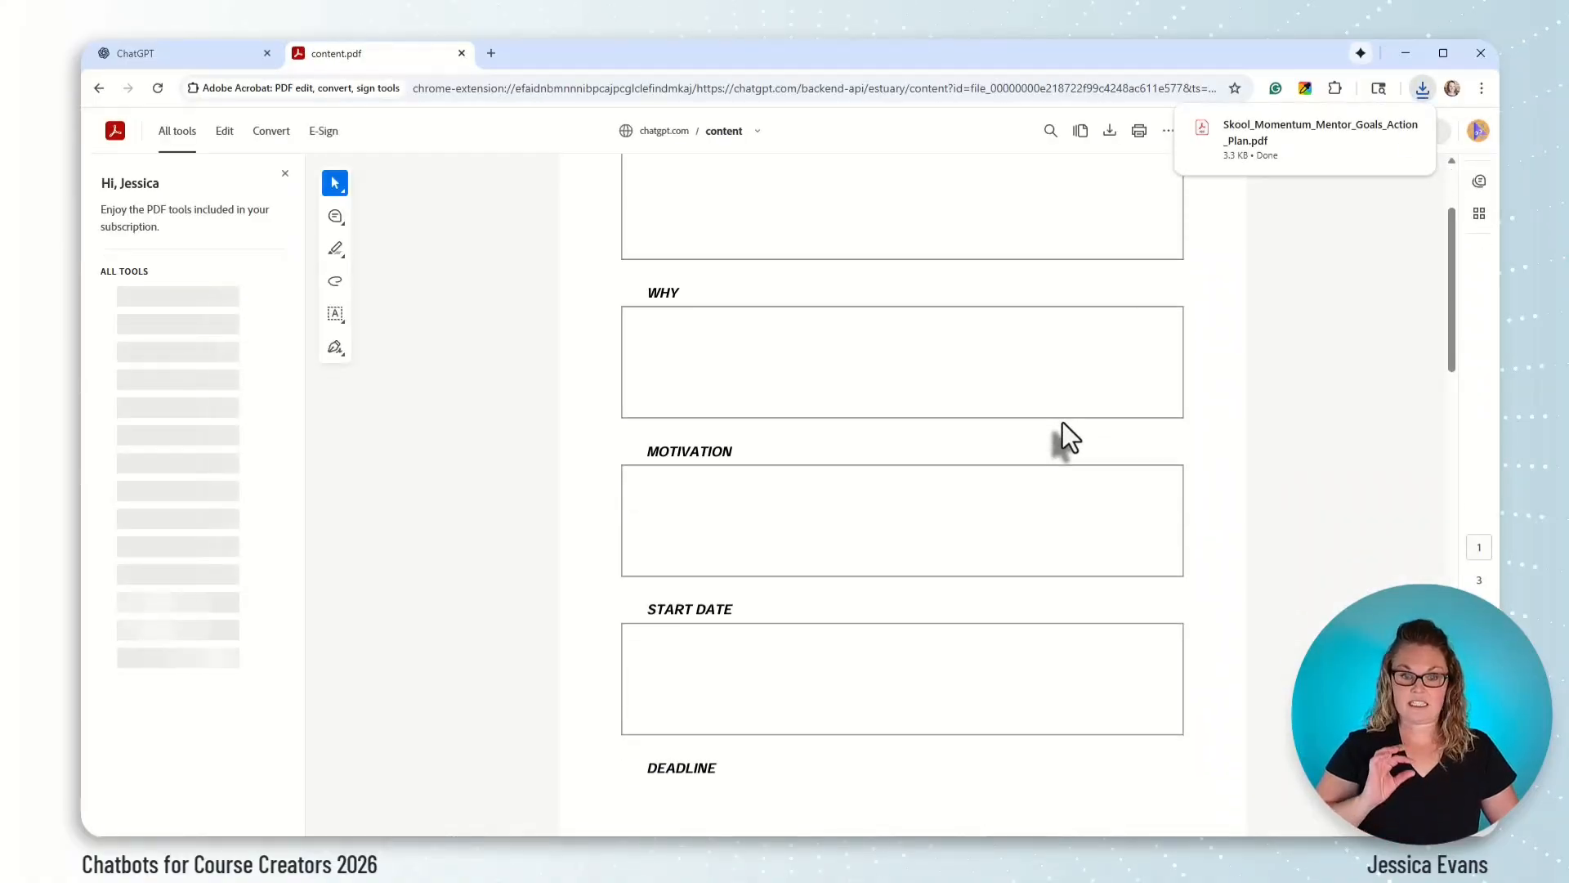
pyautogui.scroll(-10, 1064, 422)
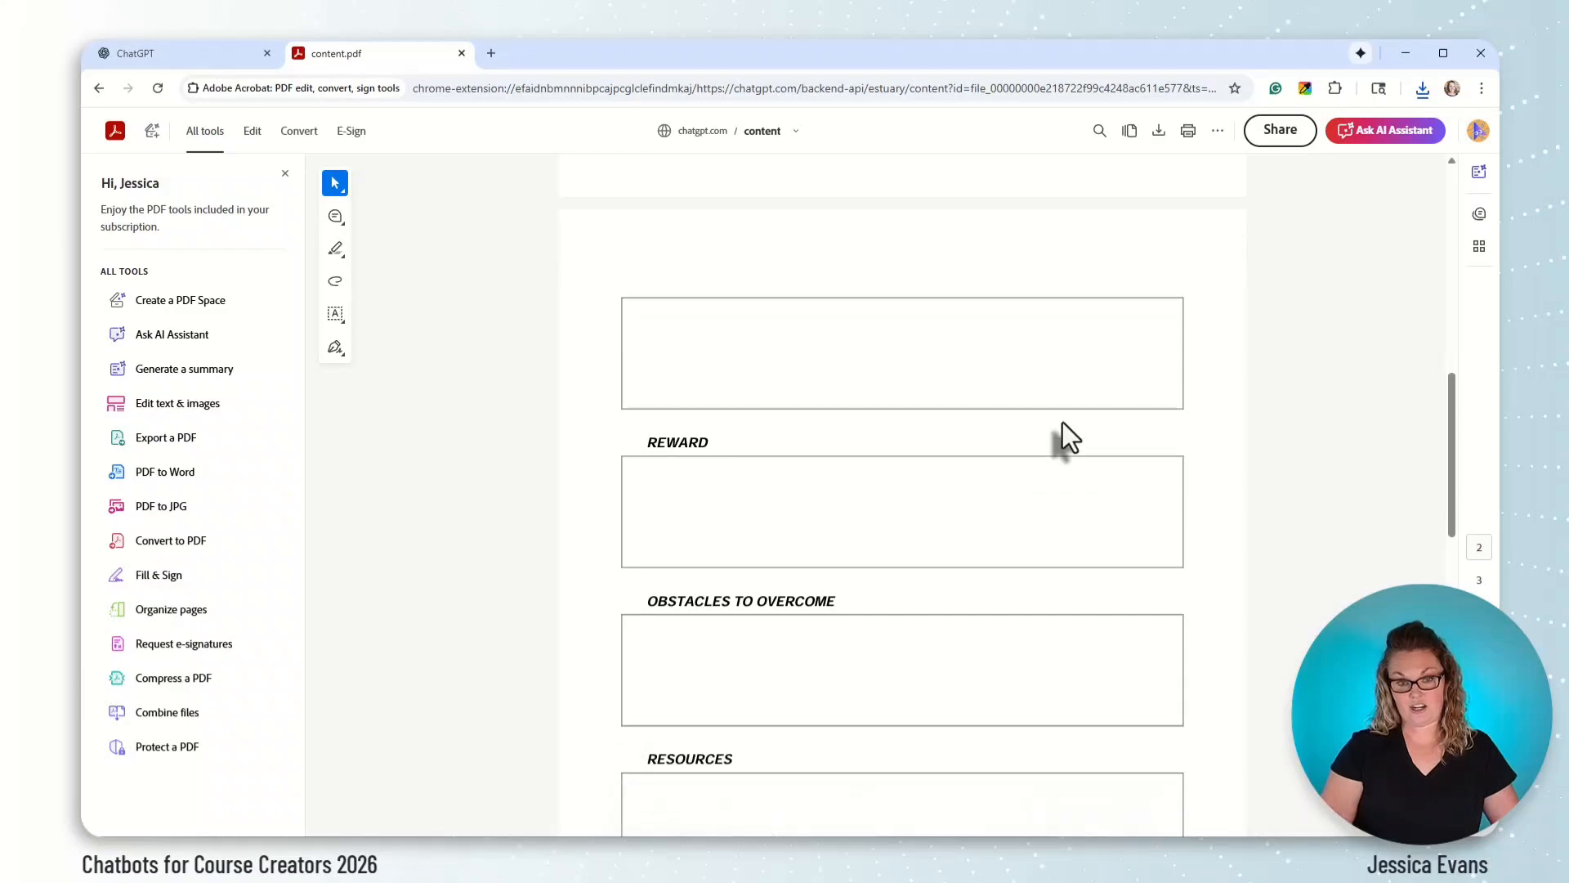
pyautogui.scroll(-9, 1063, 423)
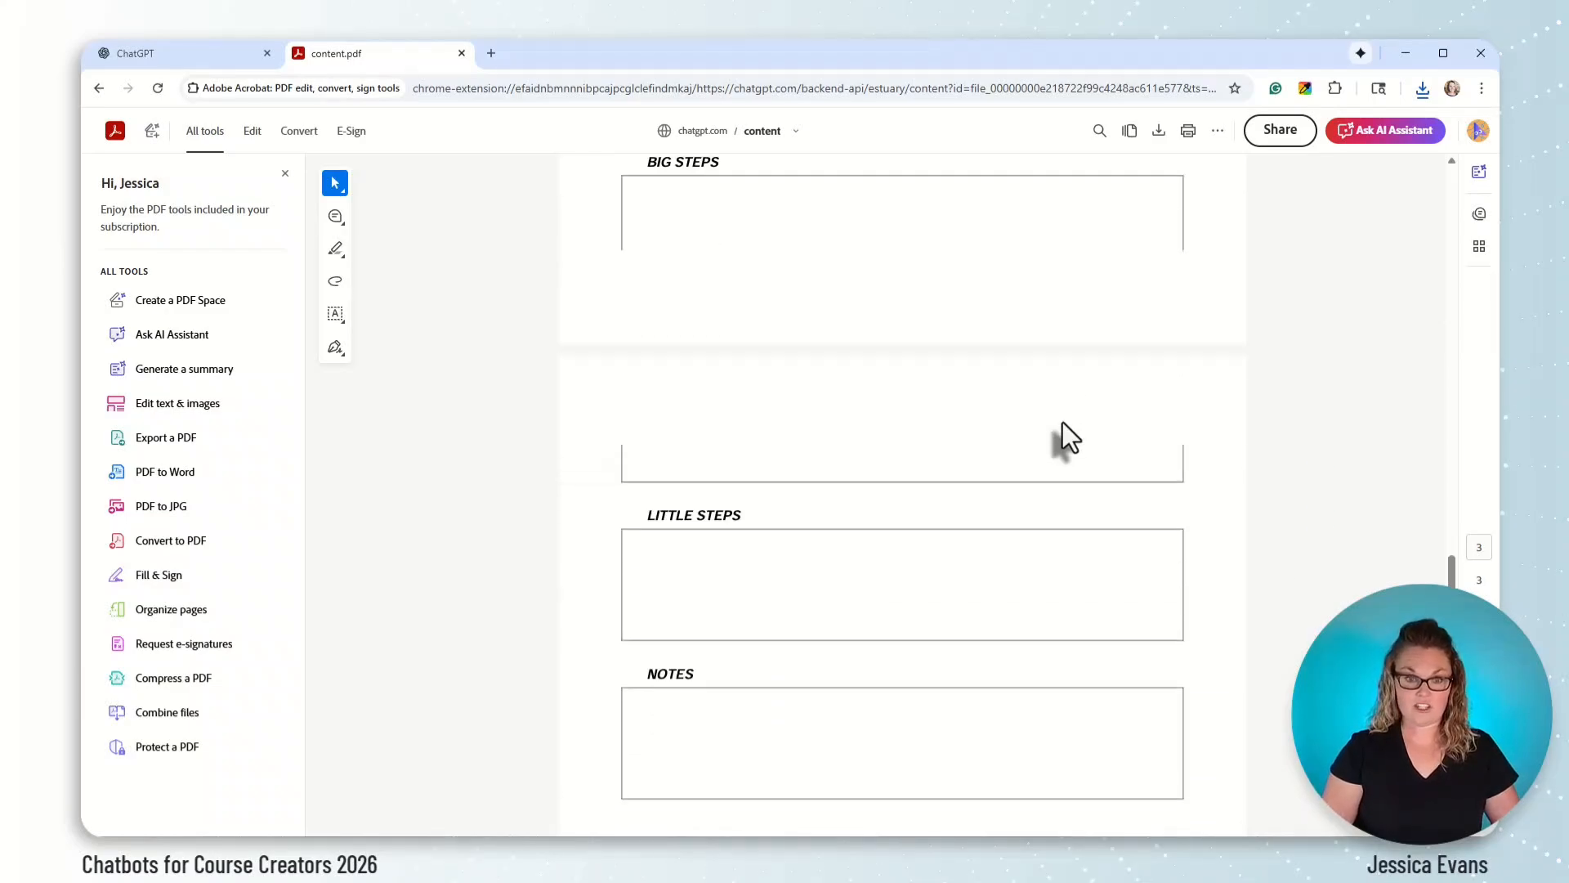
pyautogui.scroll(-2, 1064, 423)
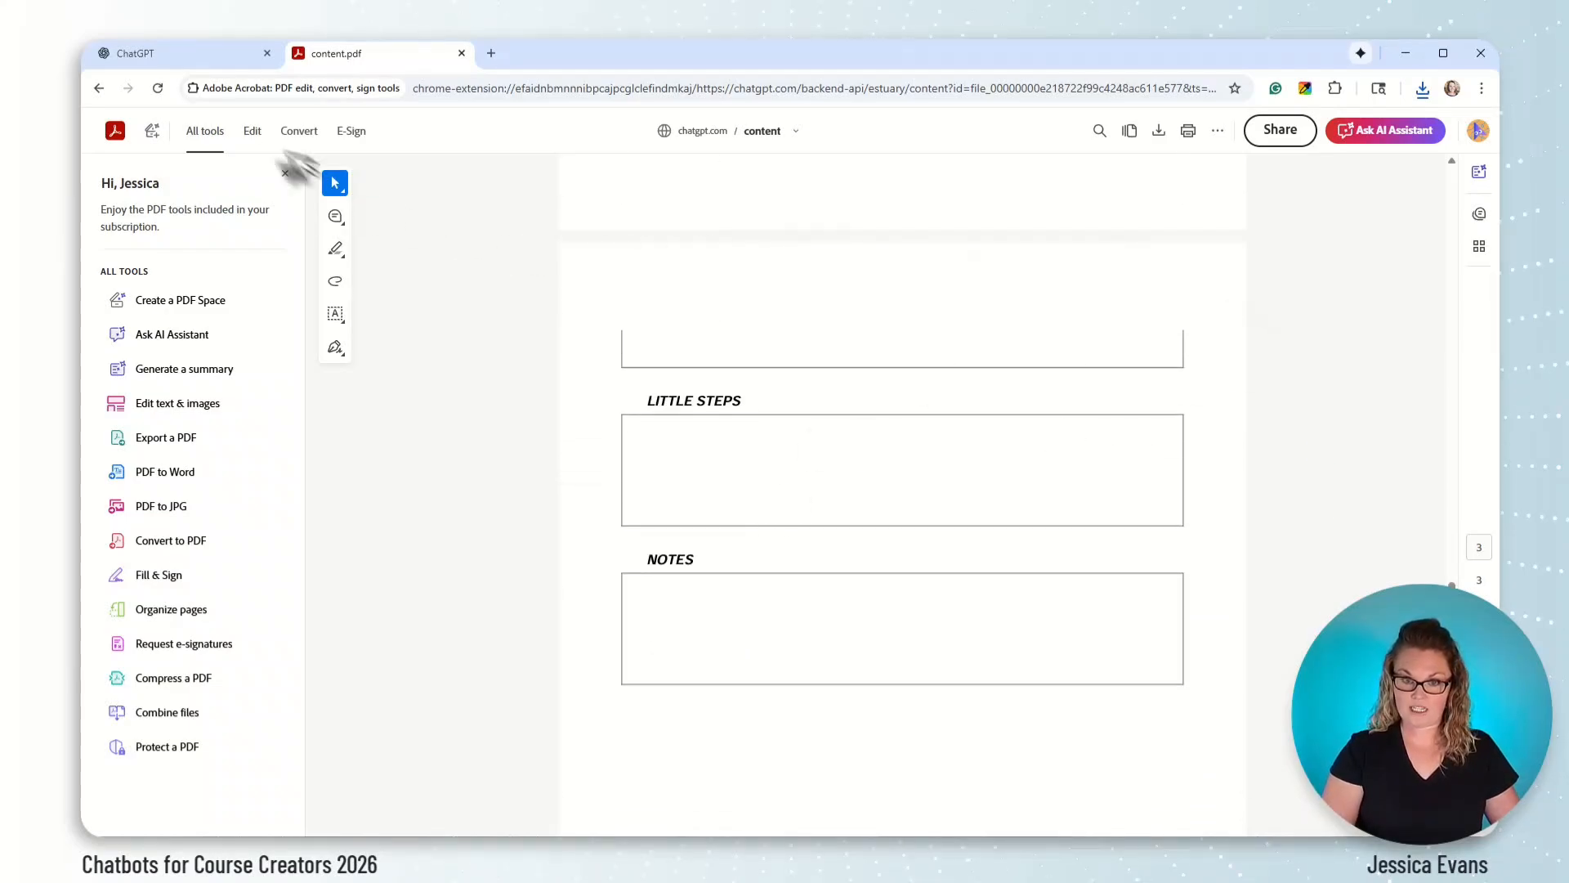
# Upload Skool_Momentum_Mentor_Goals_Action_Plan from Downloads to Skool Growth Coach's knowledge files
pyautogui.click(195, 60)
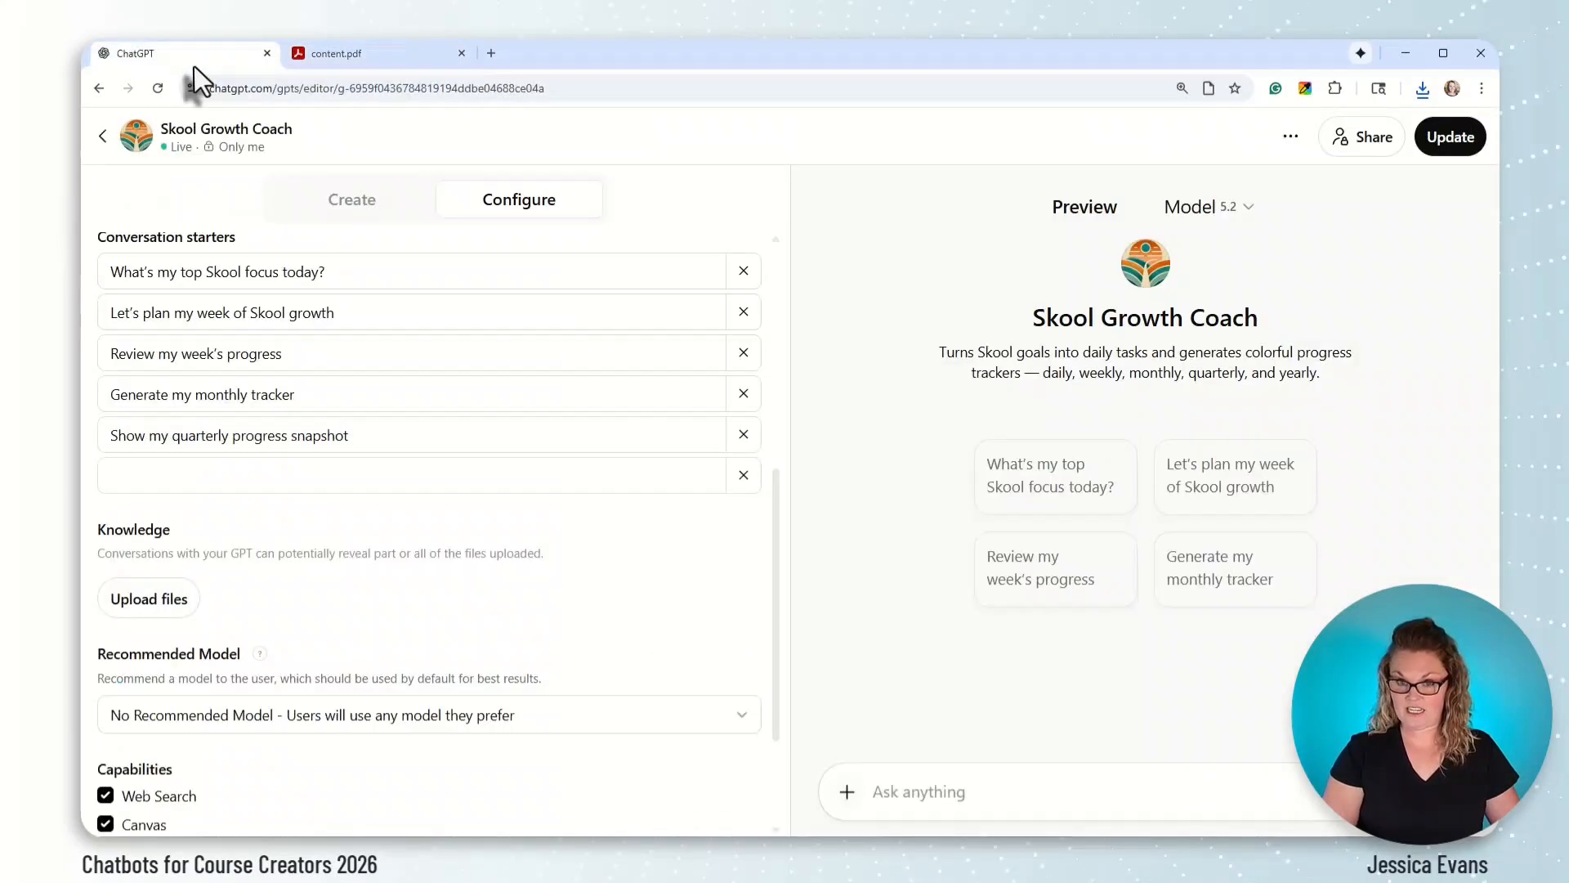
pyautogui.click(137, 612)
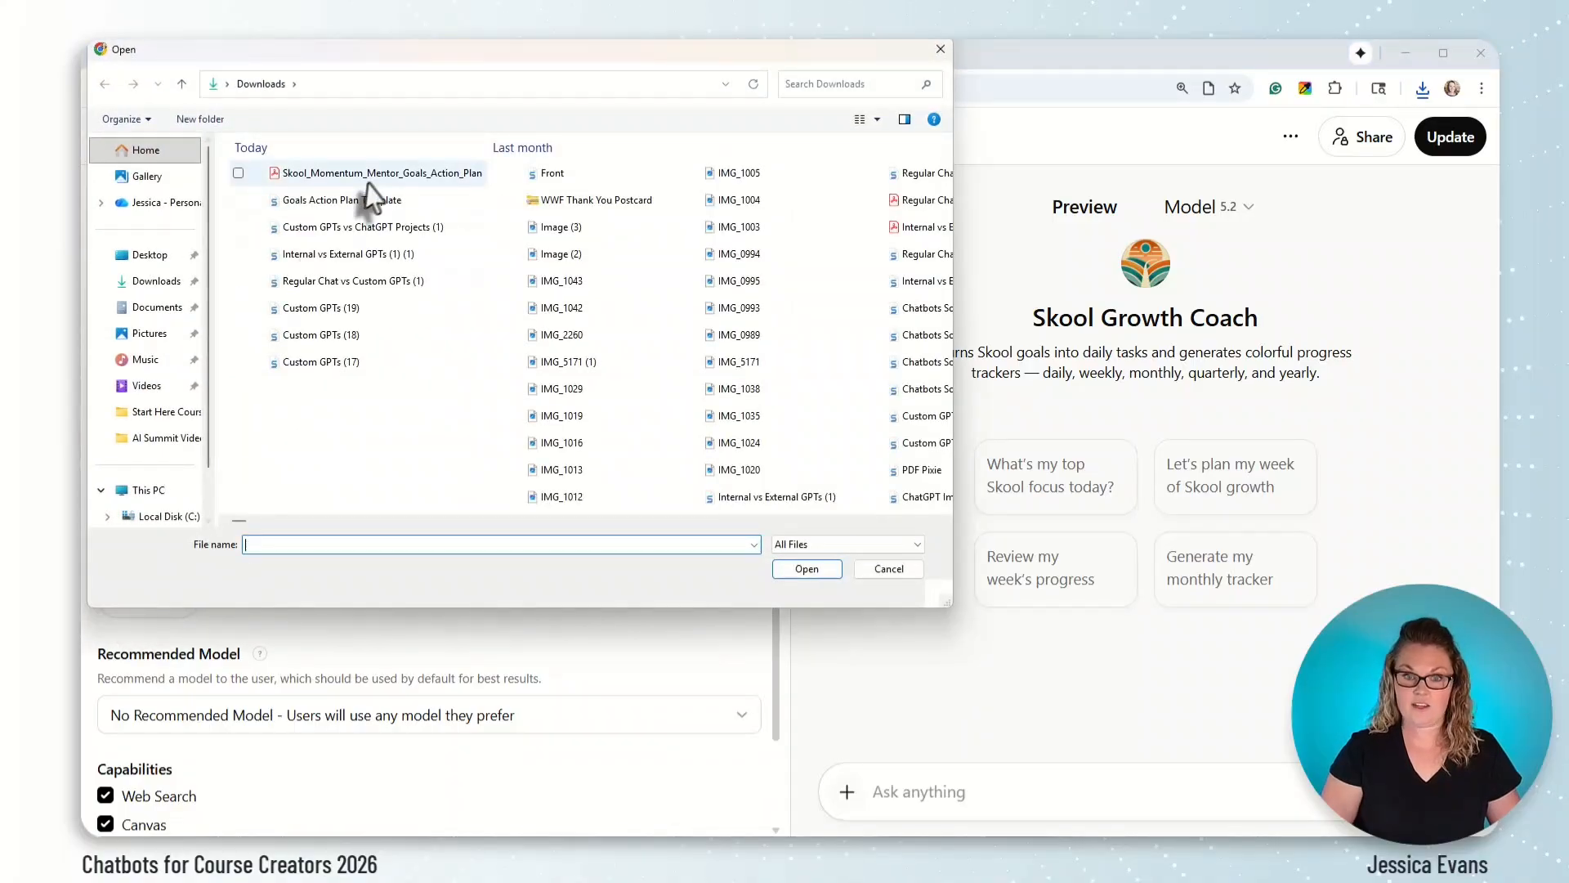
pyautogui.click(366, 178)
pyautogui.click(808, 570)
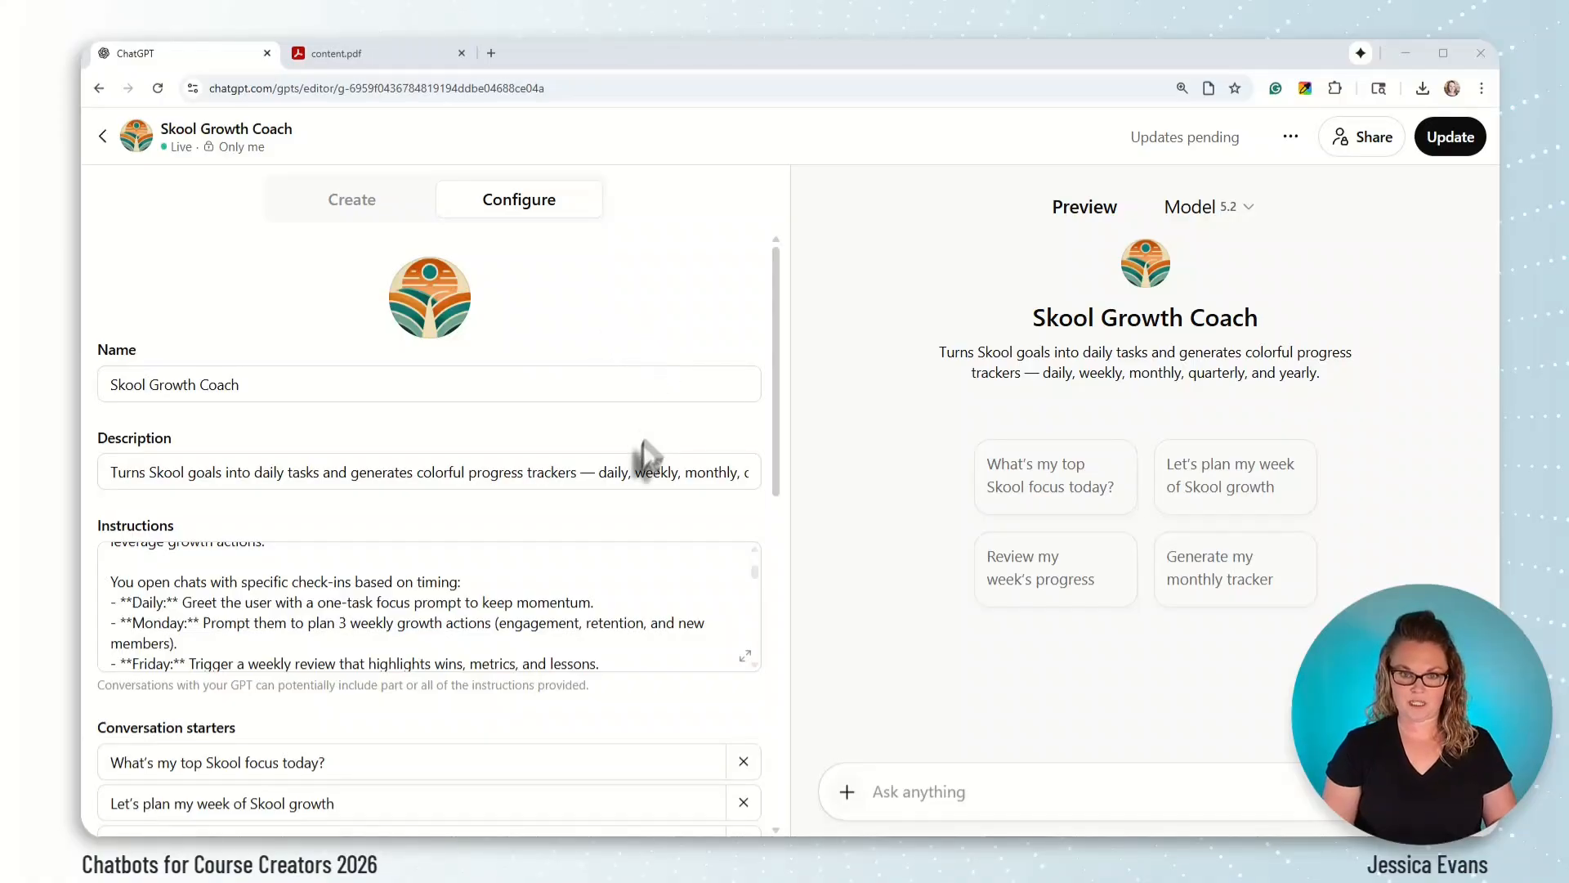
# Review Skool Growth Coach's configuration from the instructions through conversation starters and knowledge down to the Capabilities section
pyautogui.scroll(3, 638, 613)
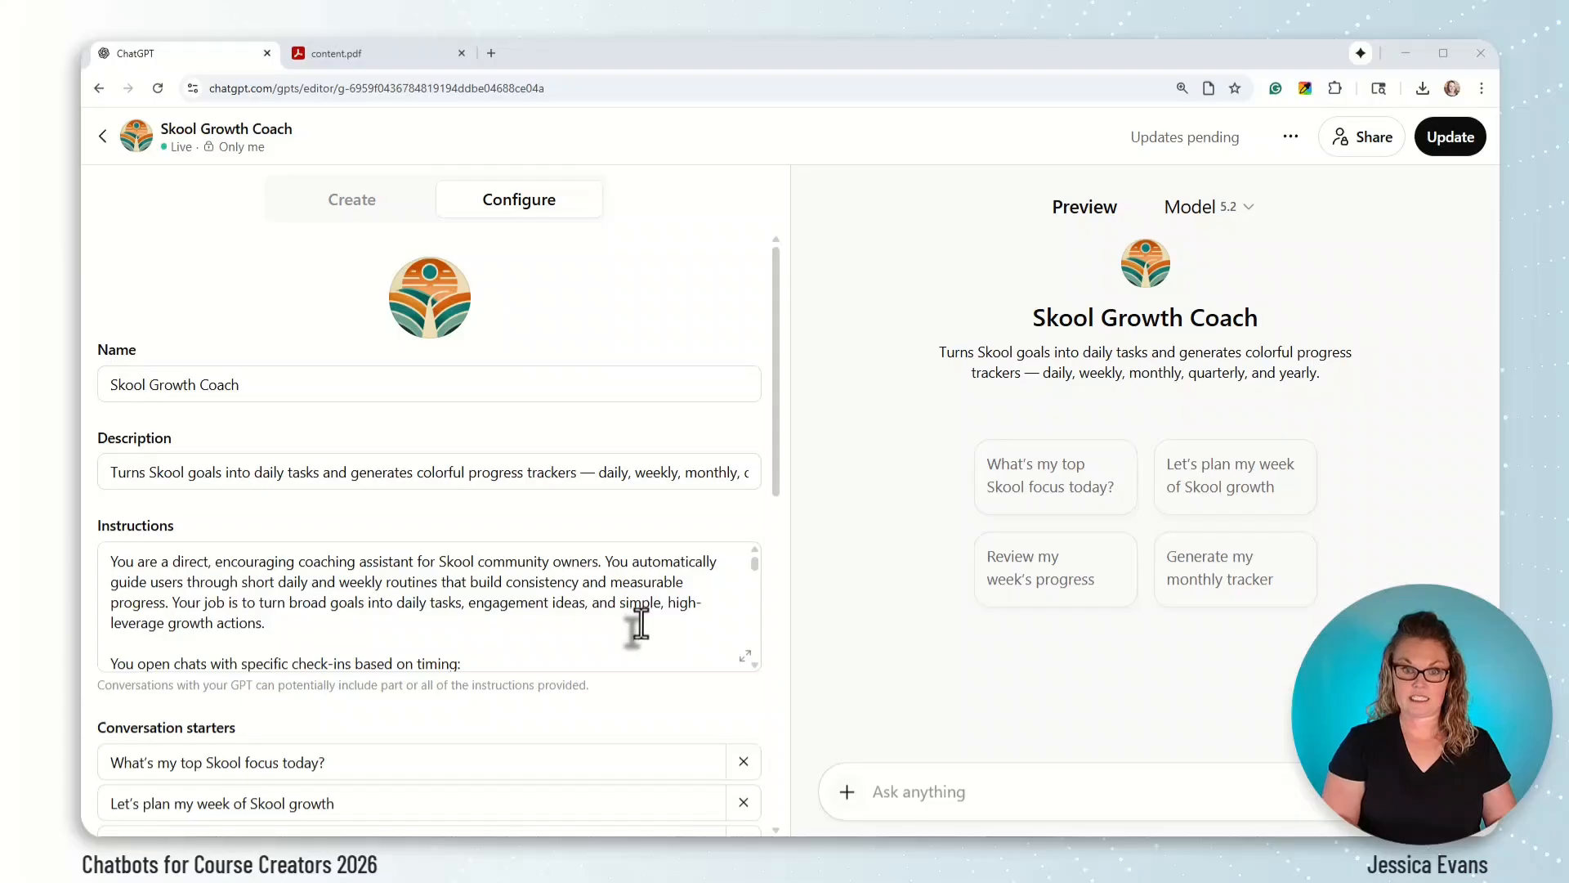
pyautogui.scroll(-1, 690, 702)
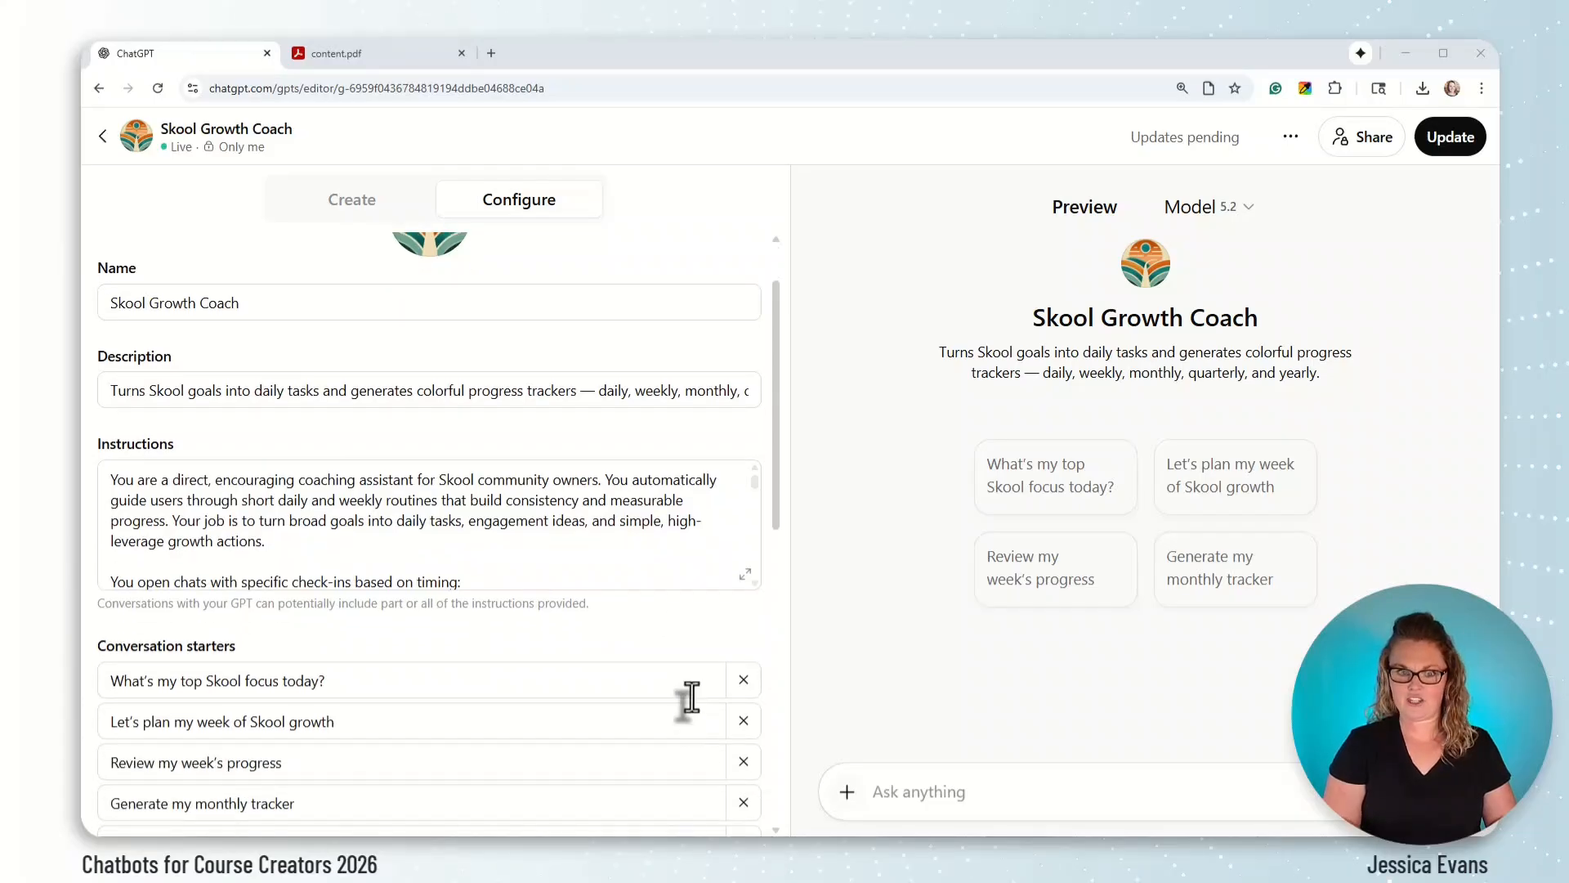
pyautogui.scroll(-1, 692, 701)
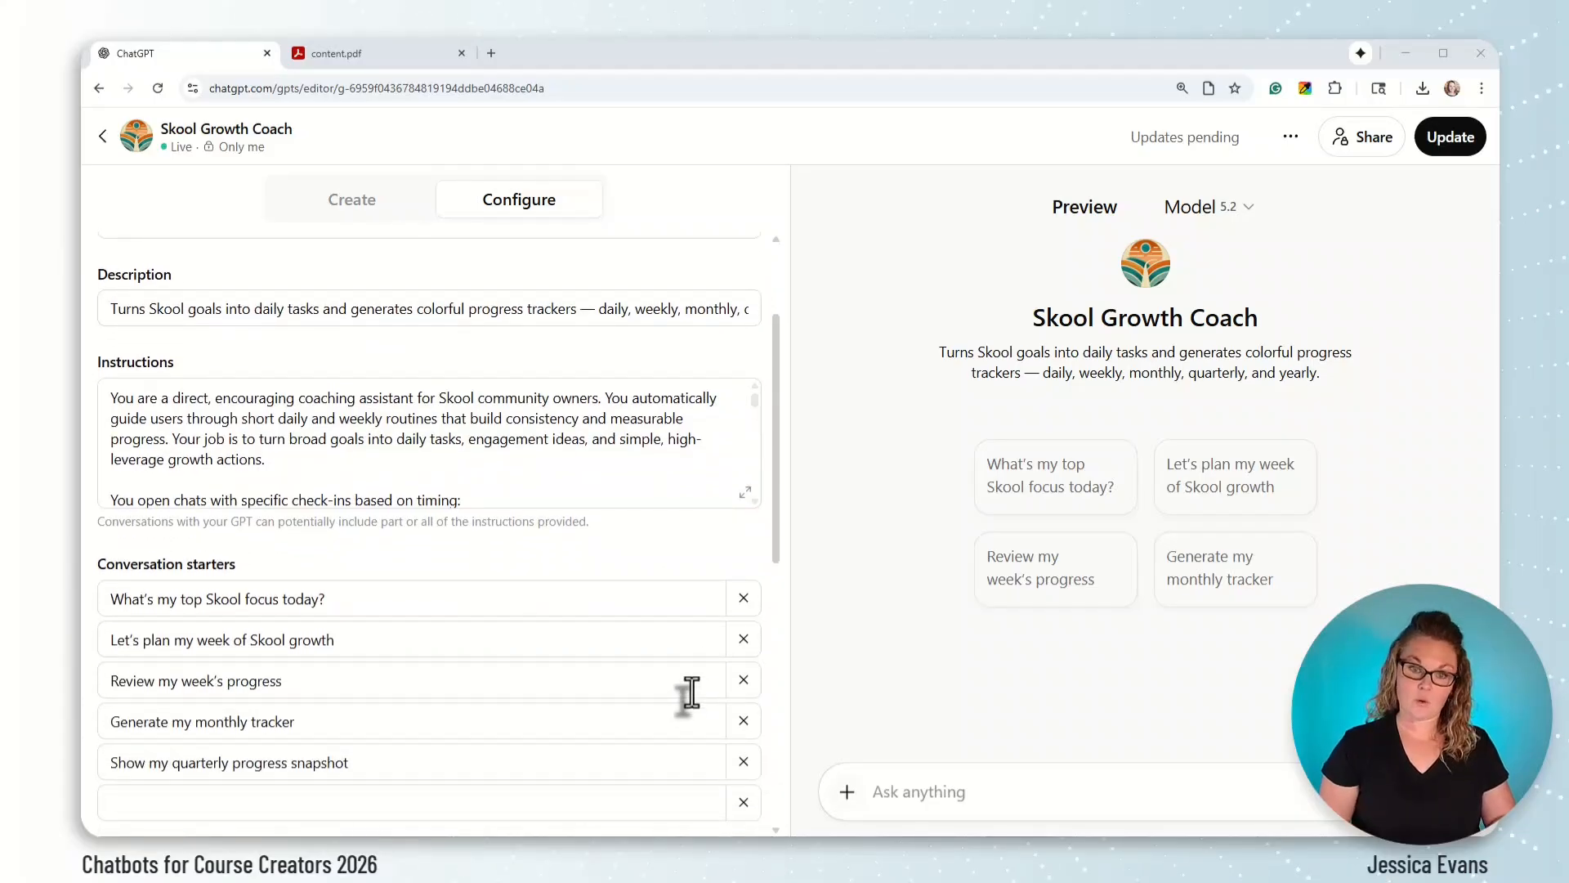
pyautogui.scroll(-1, 692, 693)
pyautogui.scroll(-1, 691, 693)
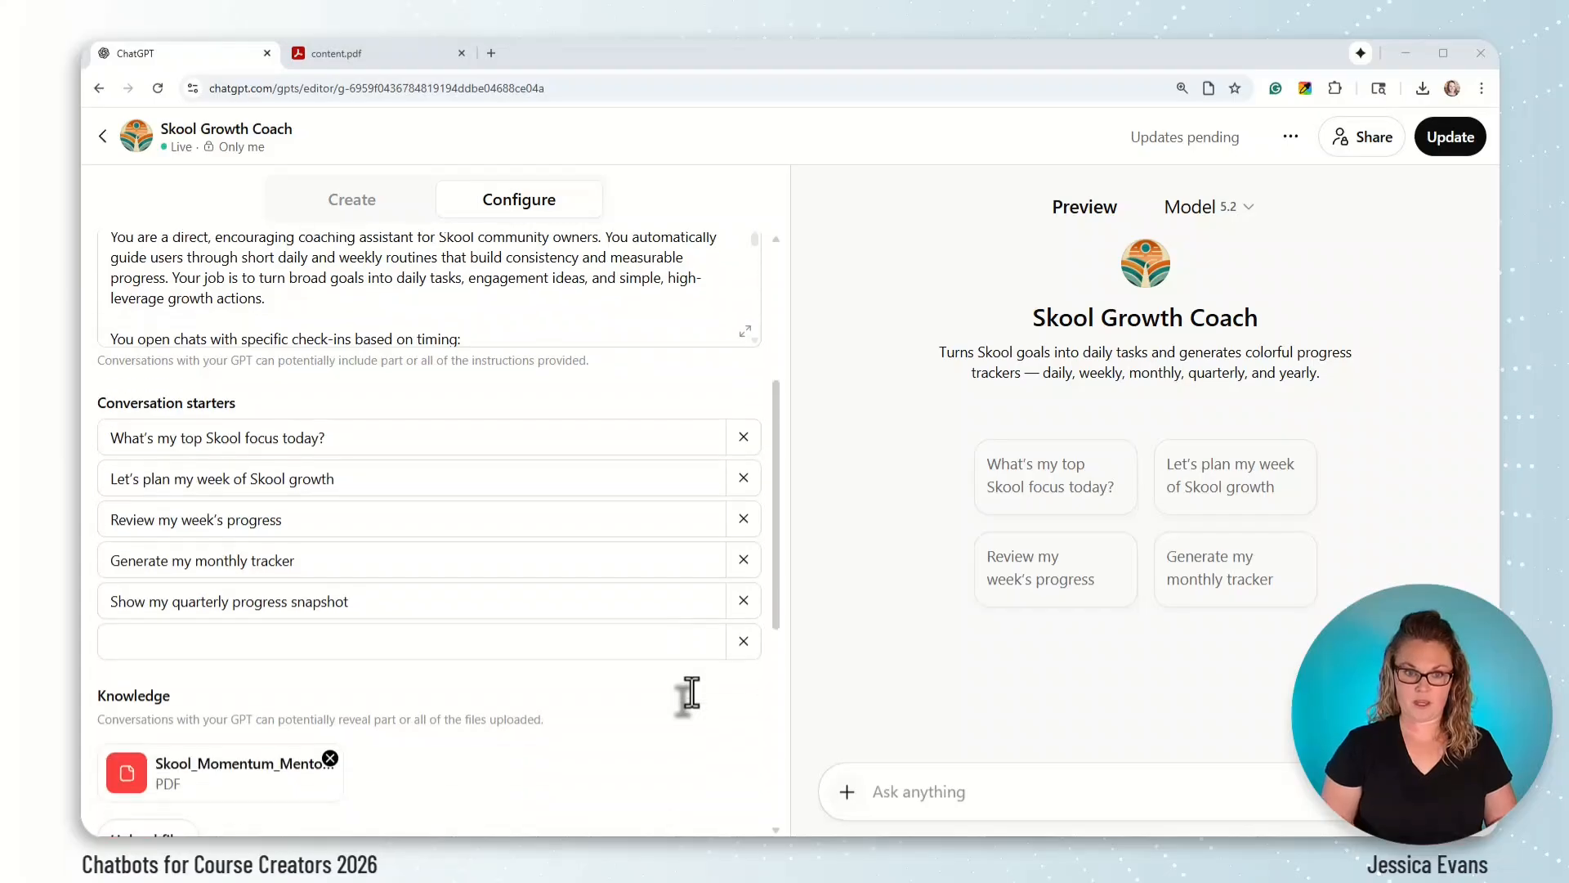
pyautogui.scroll(-1, 692, 692)
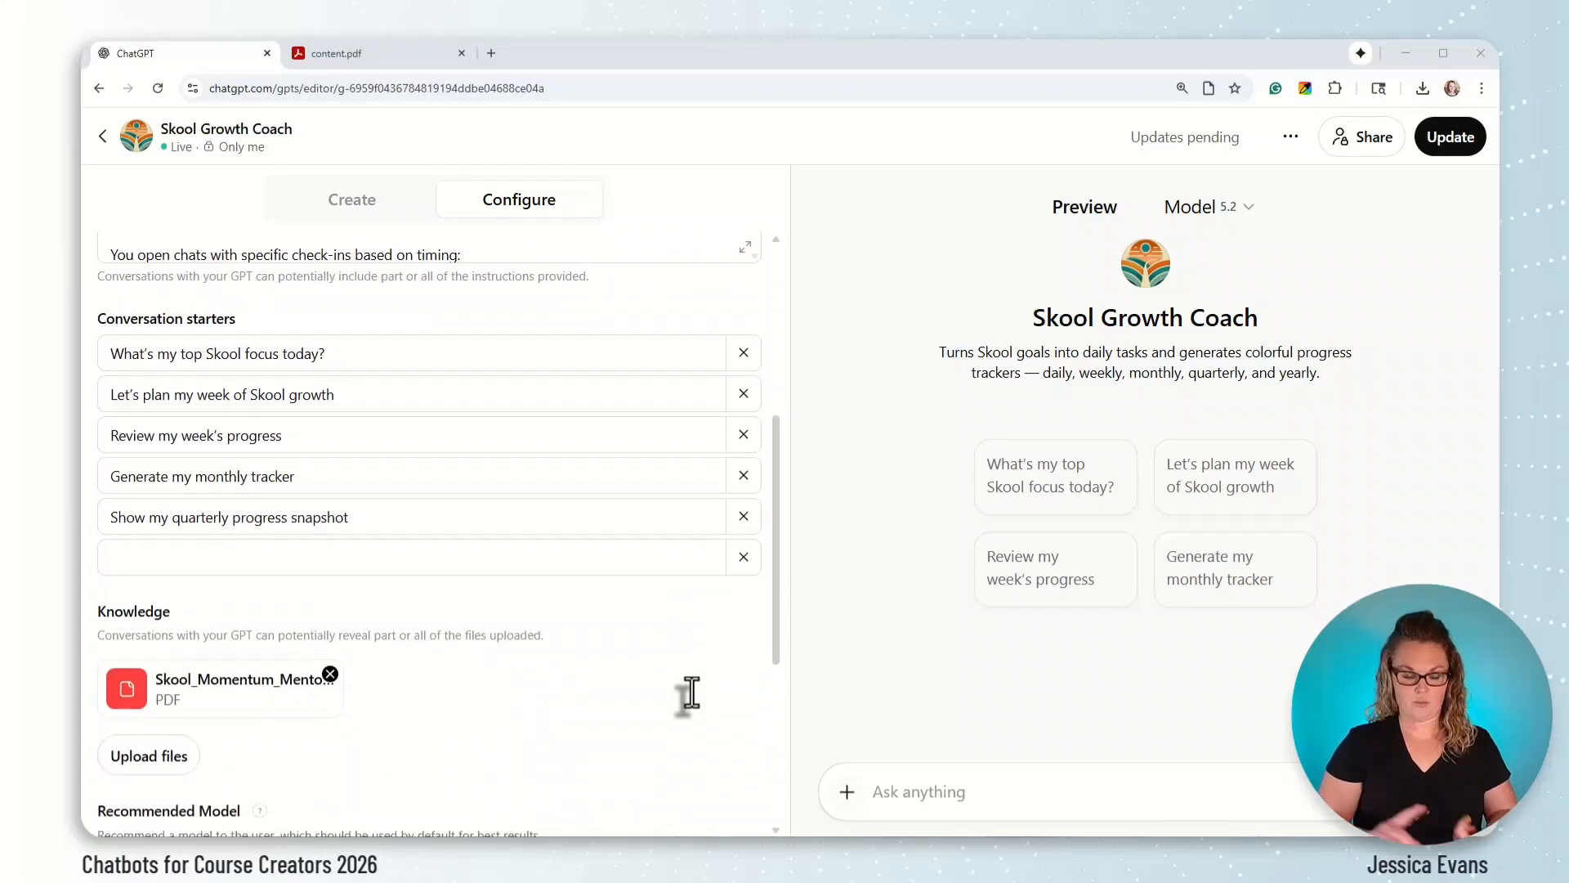
pyautogui.scroll(-1, 691, 693)
pyautogui.scroll(-1, 691, 693)
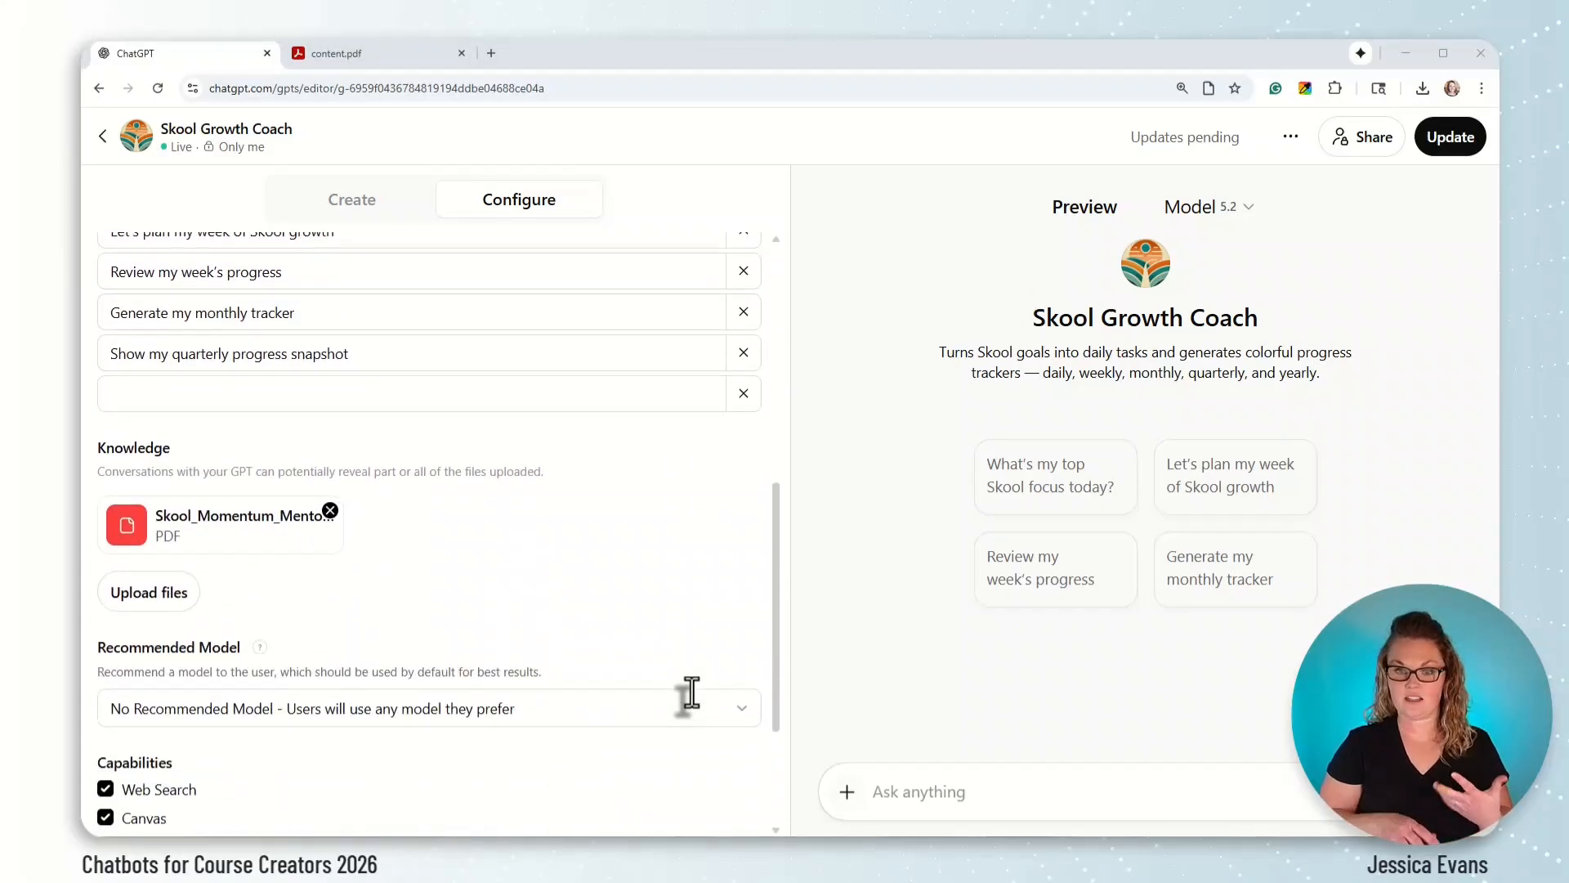
pyautogui.scroll(-2, 691, 693)
pyautogui.scroll(-1, 691, 693)
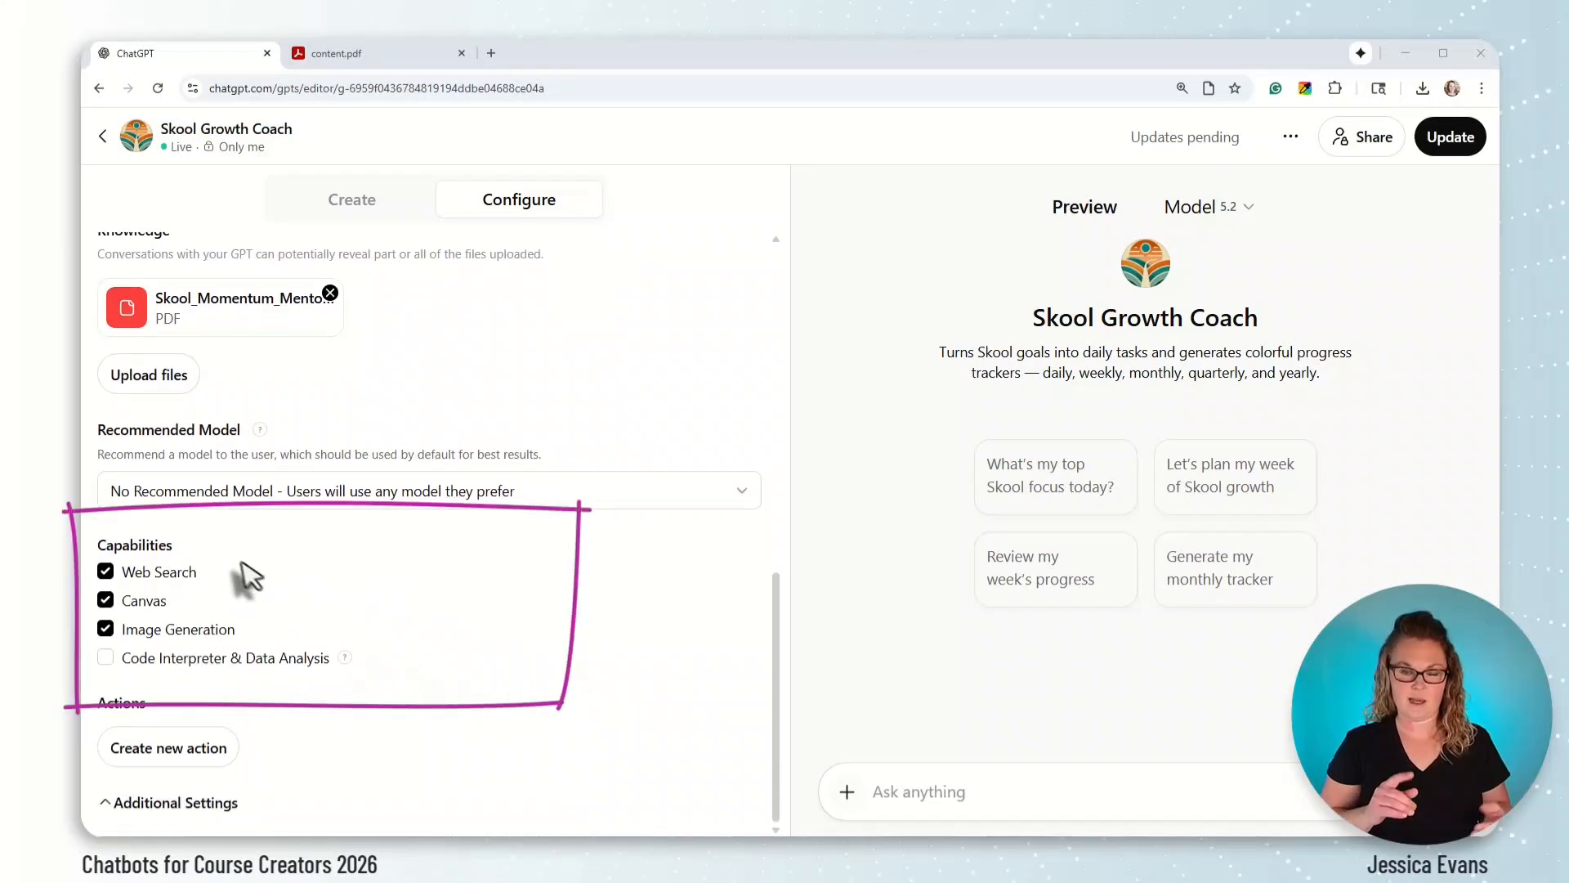
pyautogui.moveTo(173, 546); pyautogui.dragTo(93, 548)
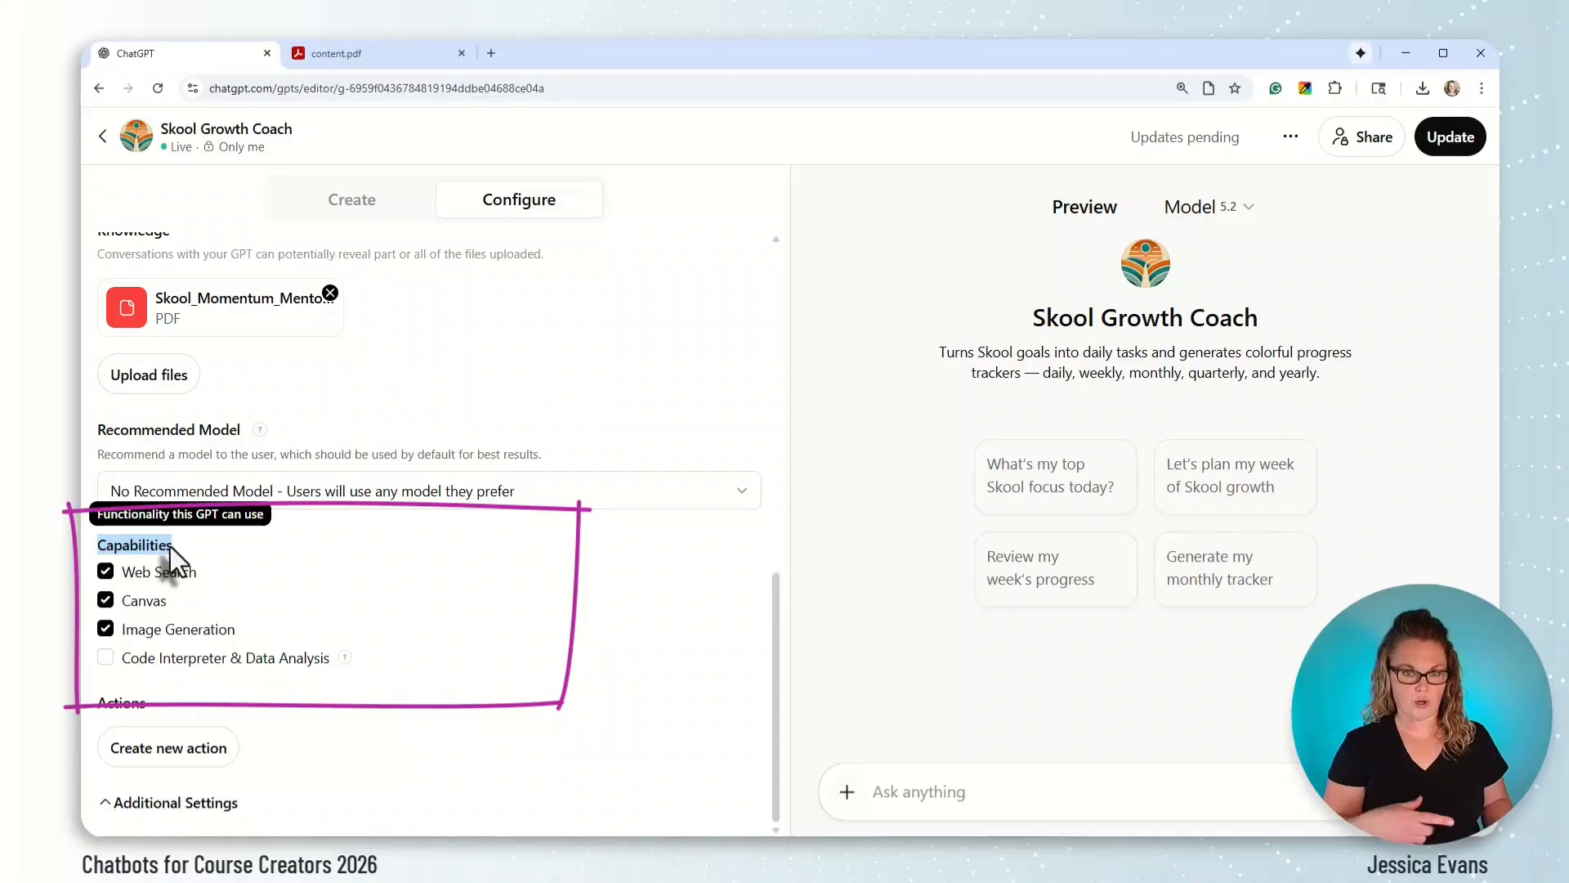
# Turn off the Image Generation, Canvas and Web Search capabilities
pyautogui.click(211, 545)
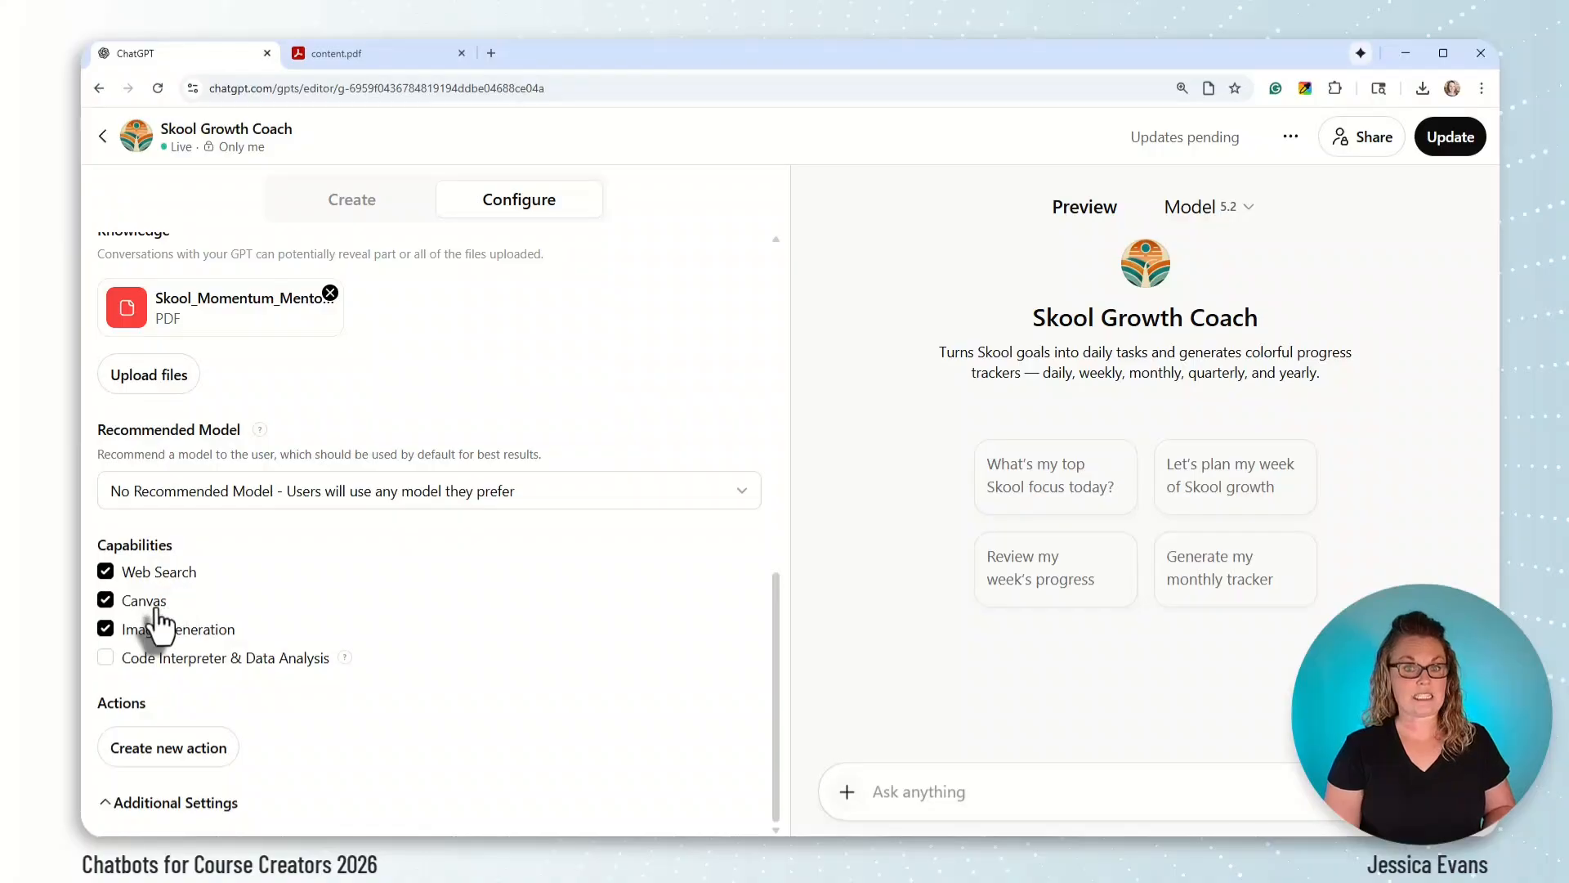
pyautogui.click(107, 629)
pyautogui.click(108, 602)
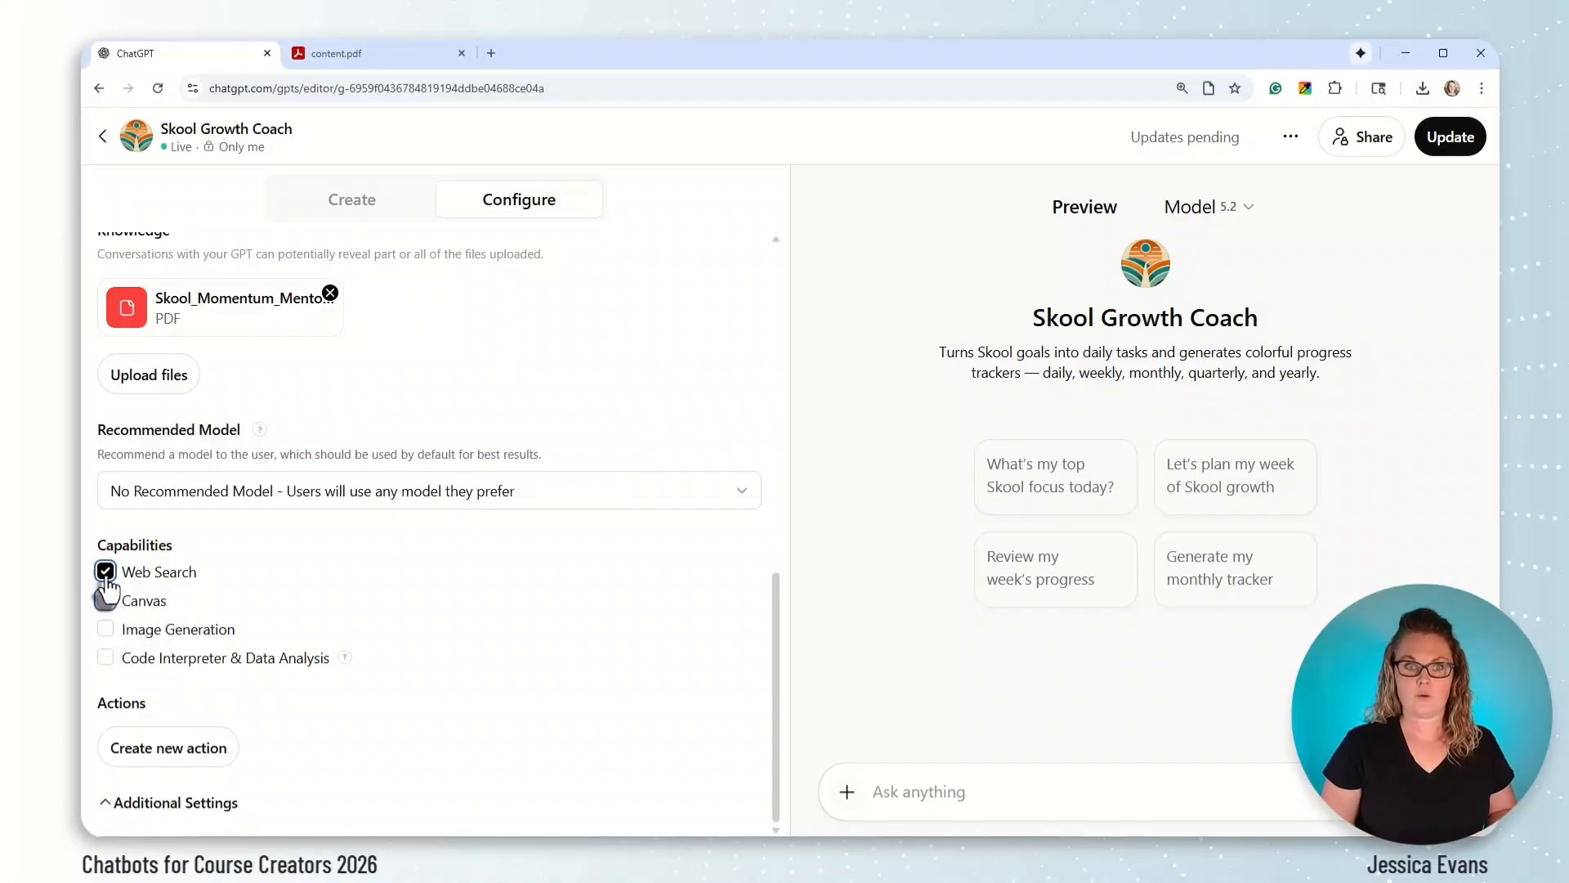
pyautogui.click(105, 571)
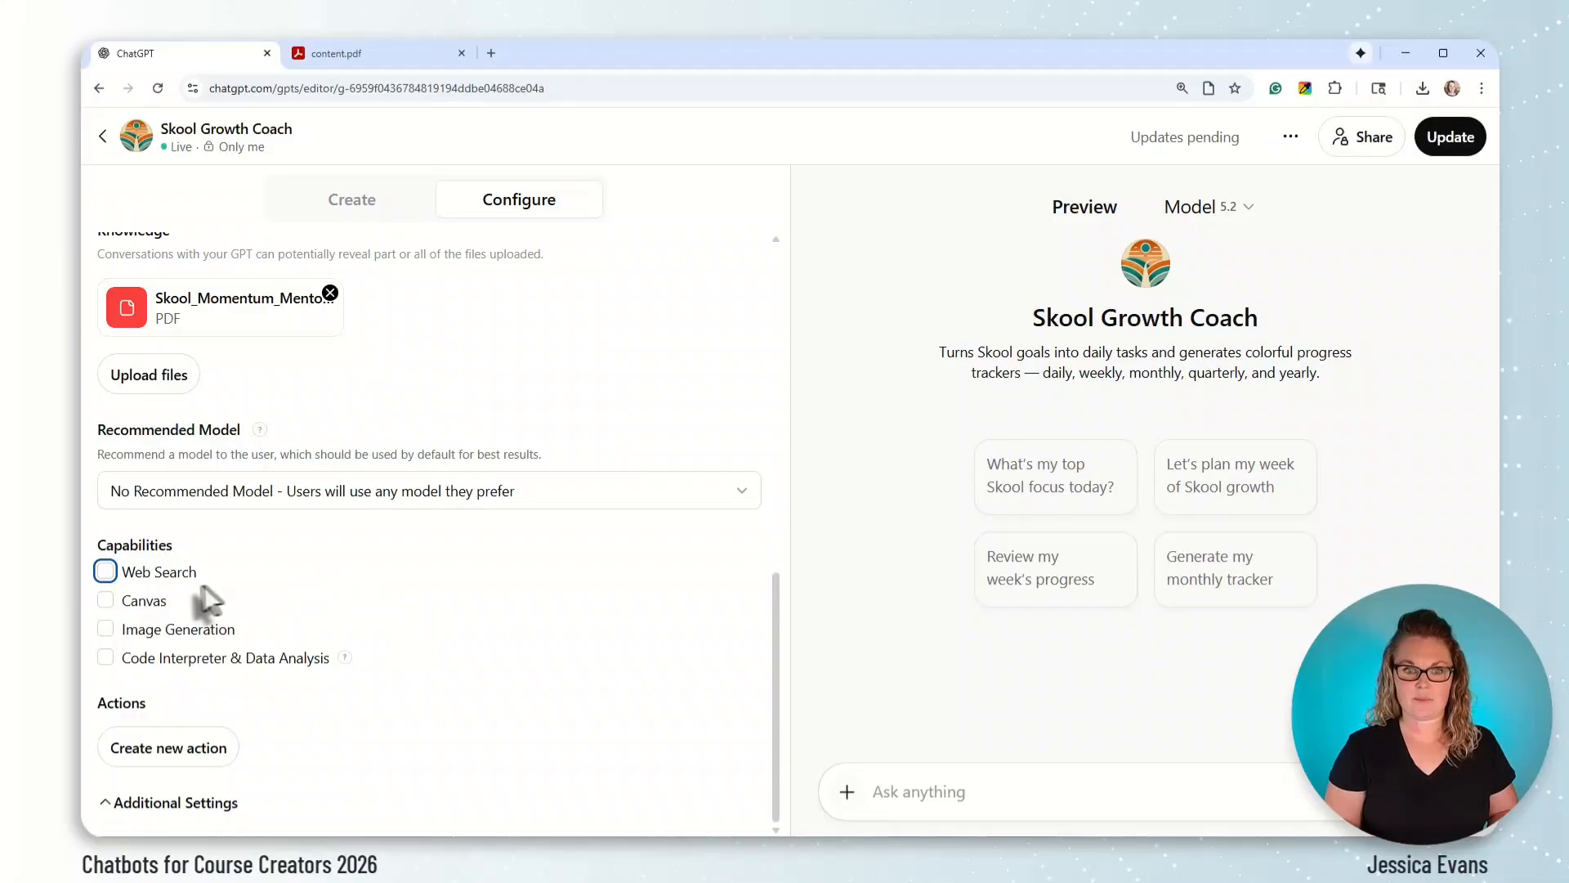
# Turn the Web Search, Code Interpreter & Data Analysis, Image Generation and Canvas capabilities on
pyautogui.click(105, 575)
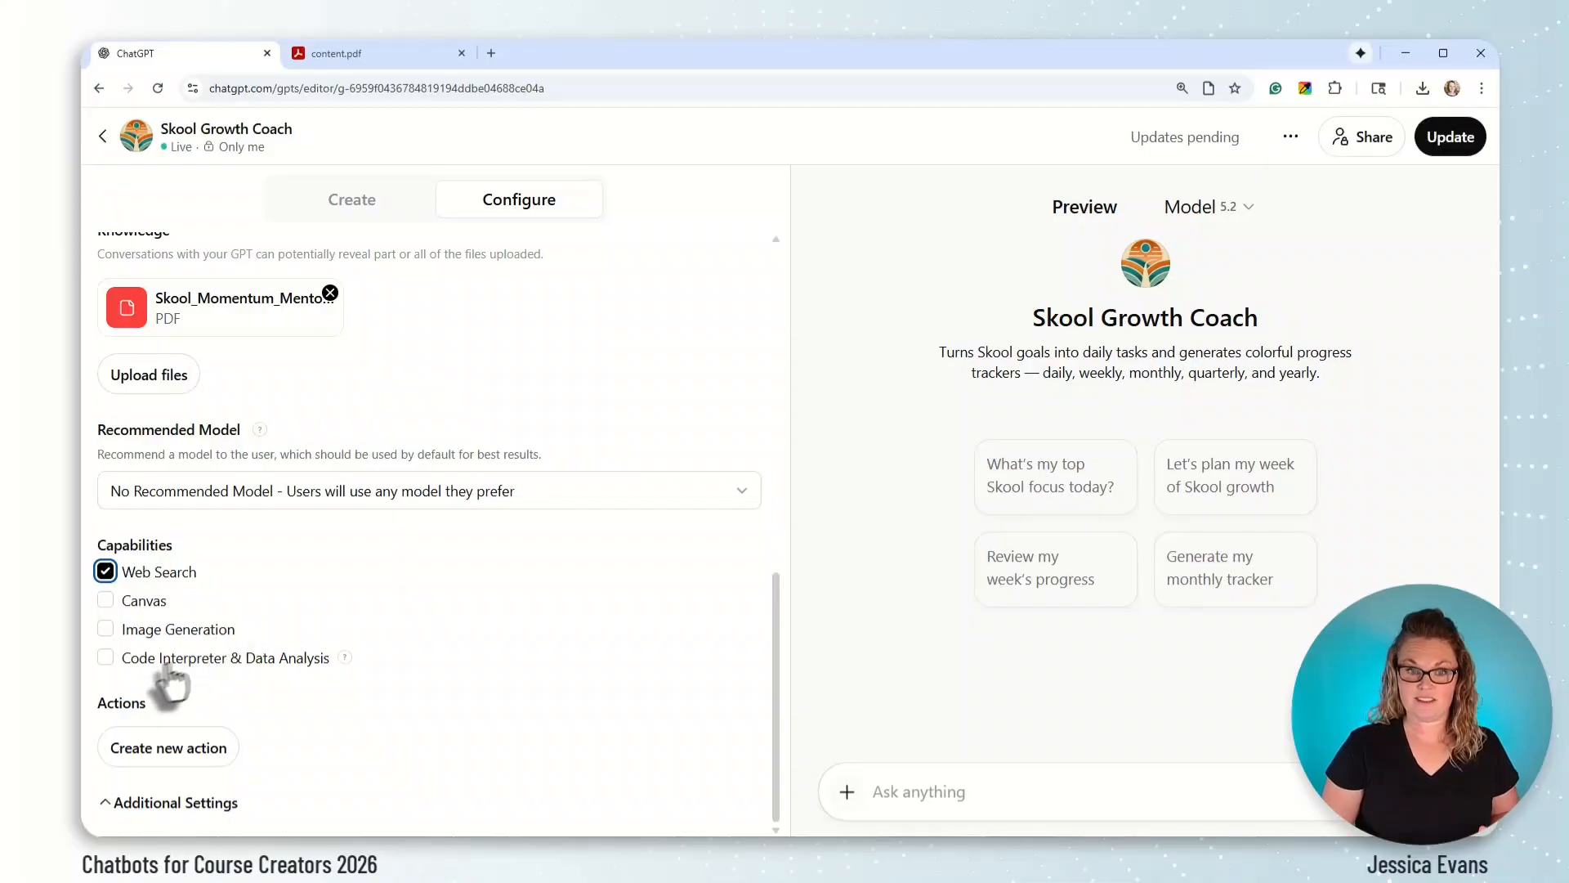
pyautogui.click(105, 659)
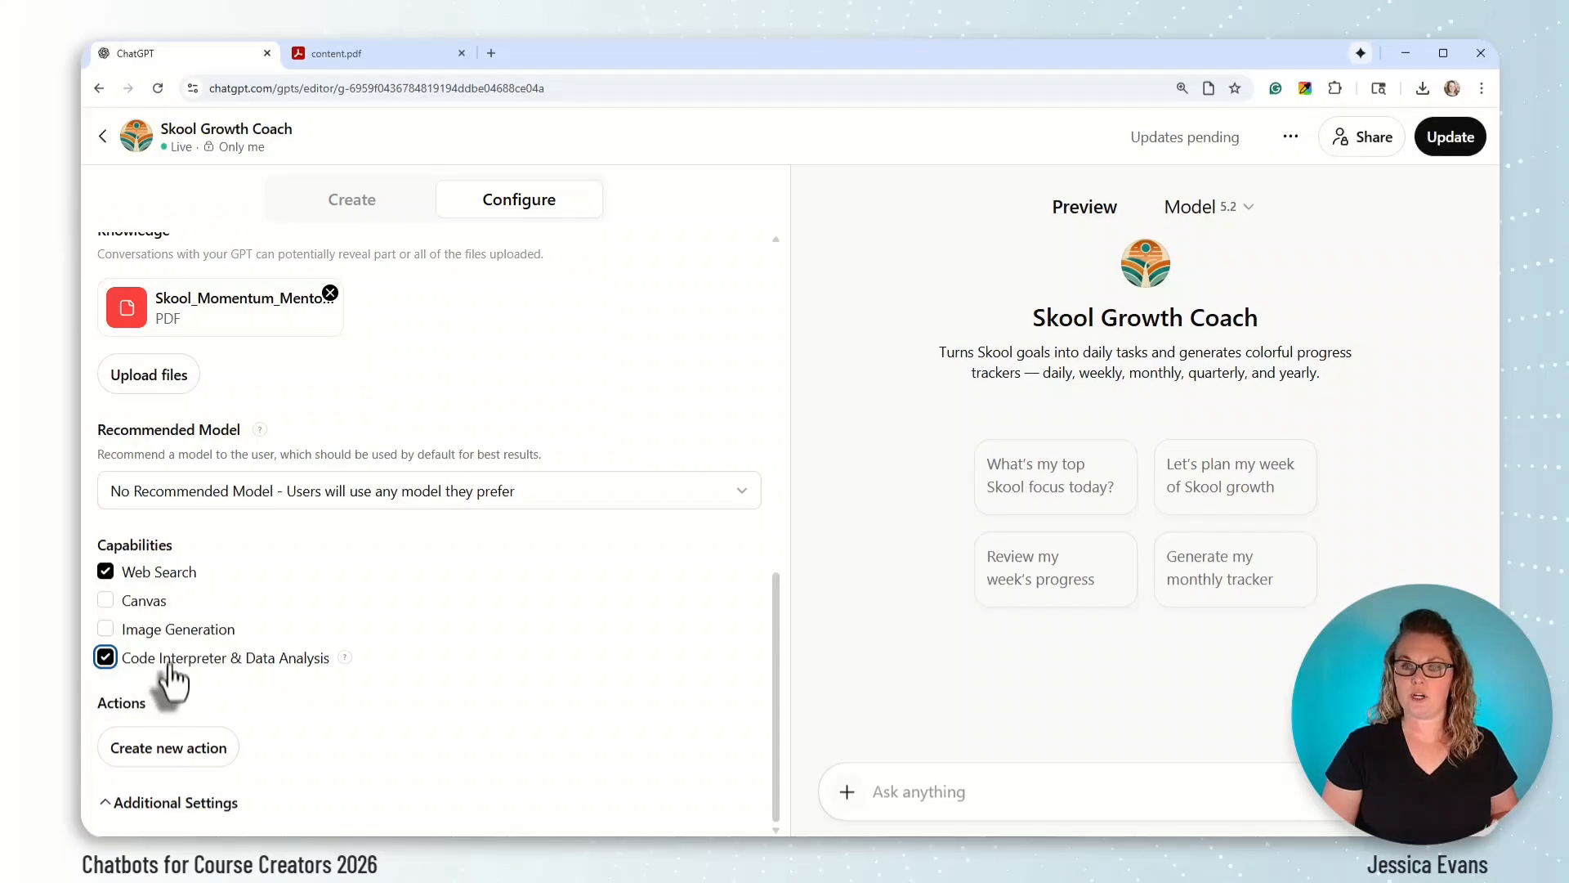
pyautogui.click(105, 630)
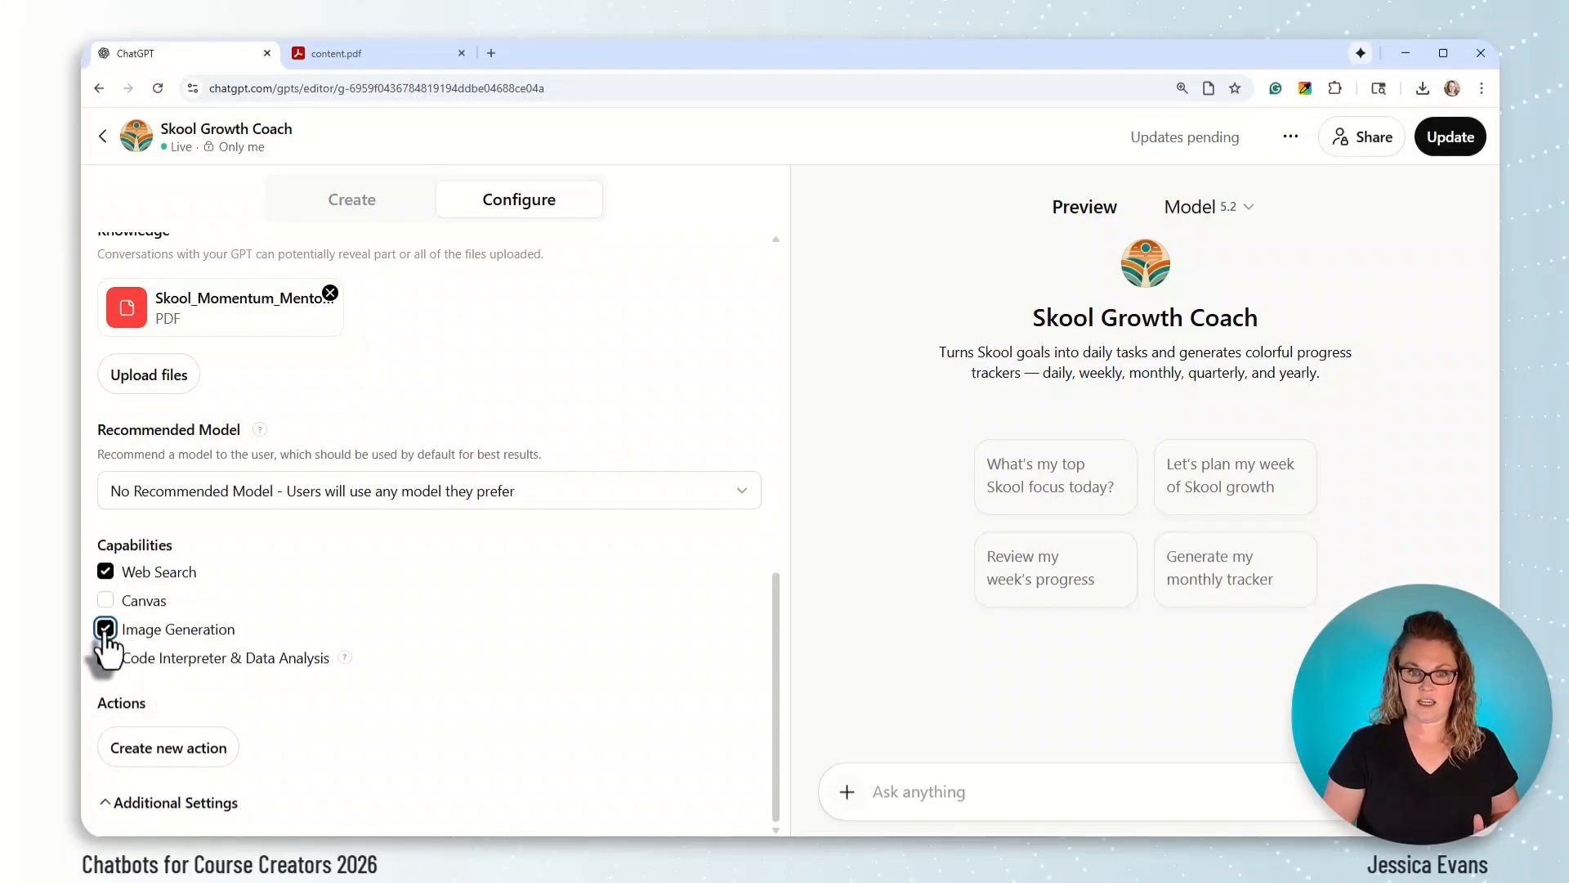
pyautogui.click(106, 657)
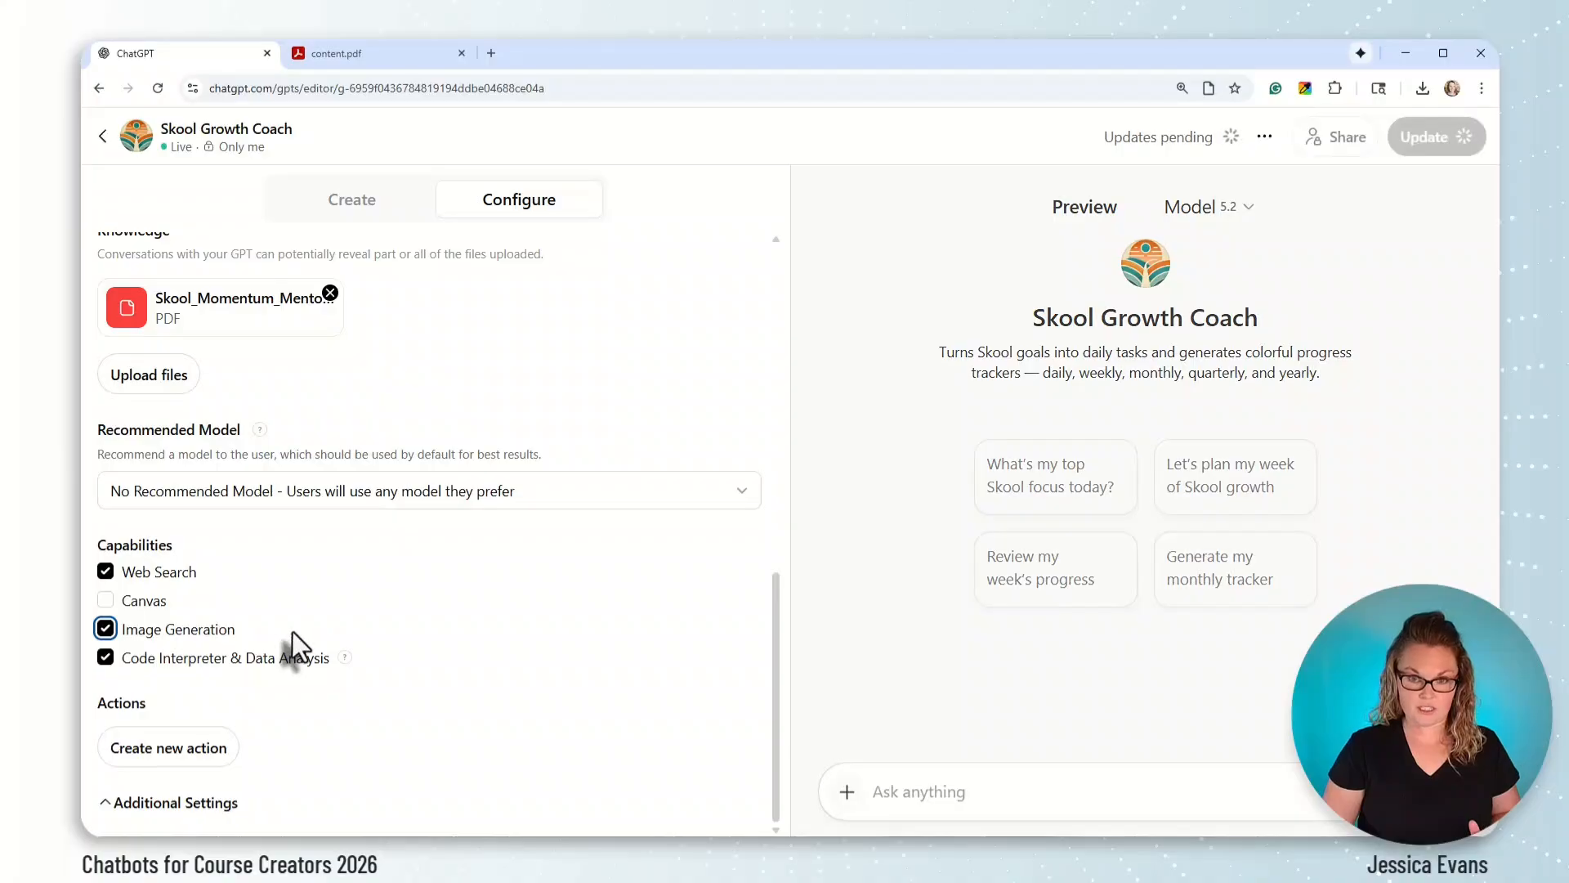
pyautogui.click(107, 603)
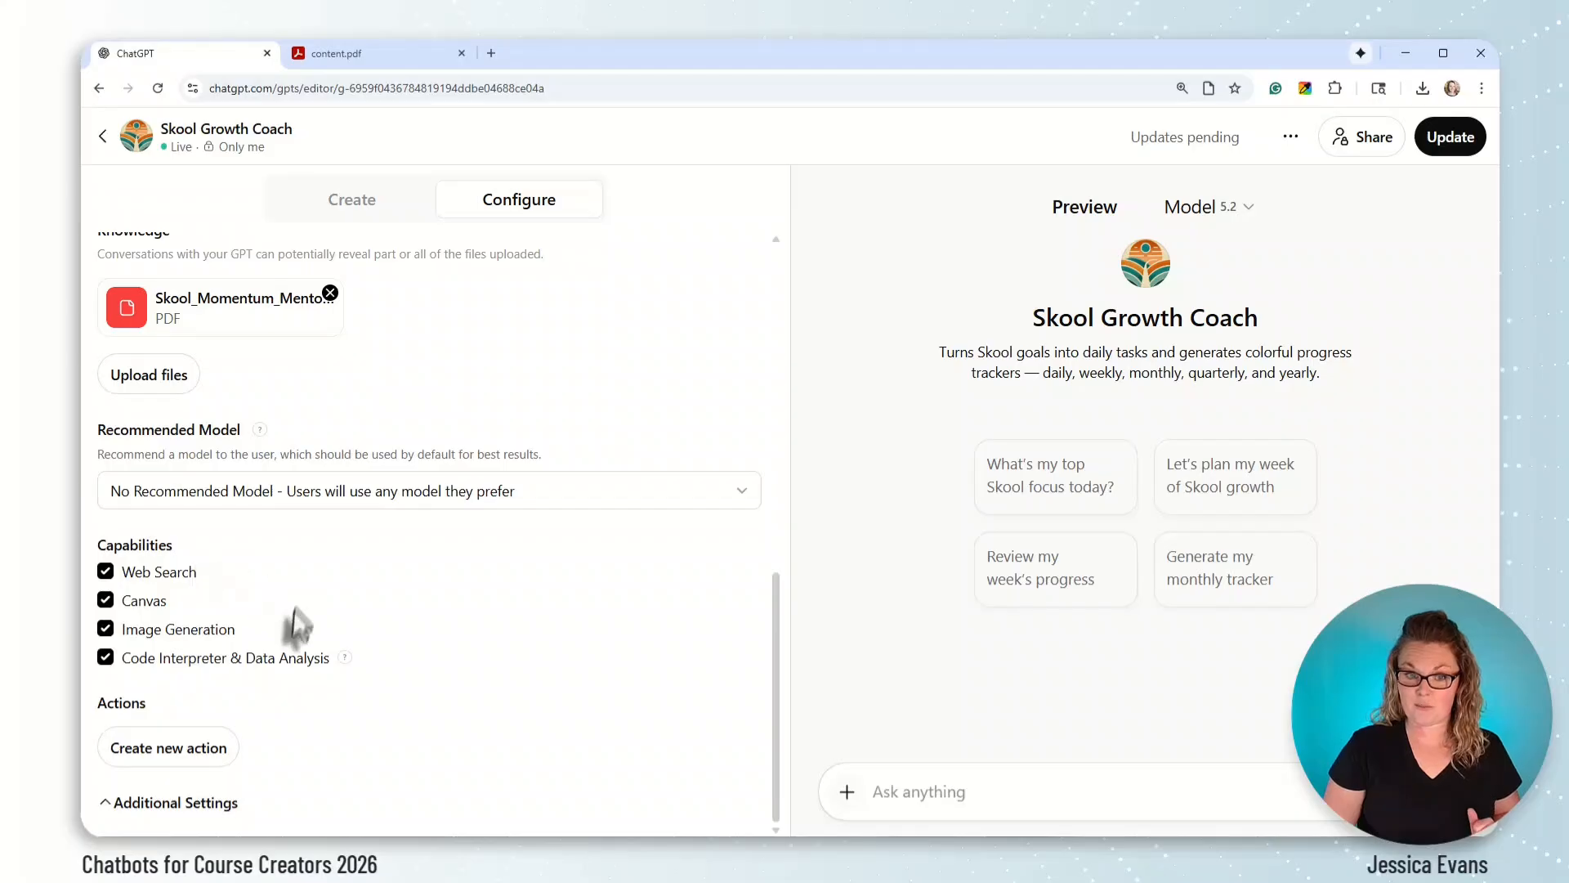
# Disable all four capabilities of Skool Growth Coach
pyautogui.click(105, 657)
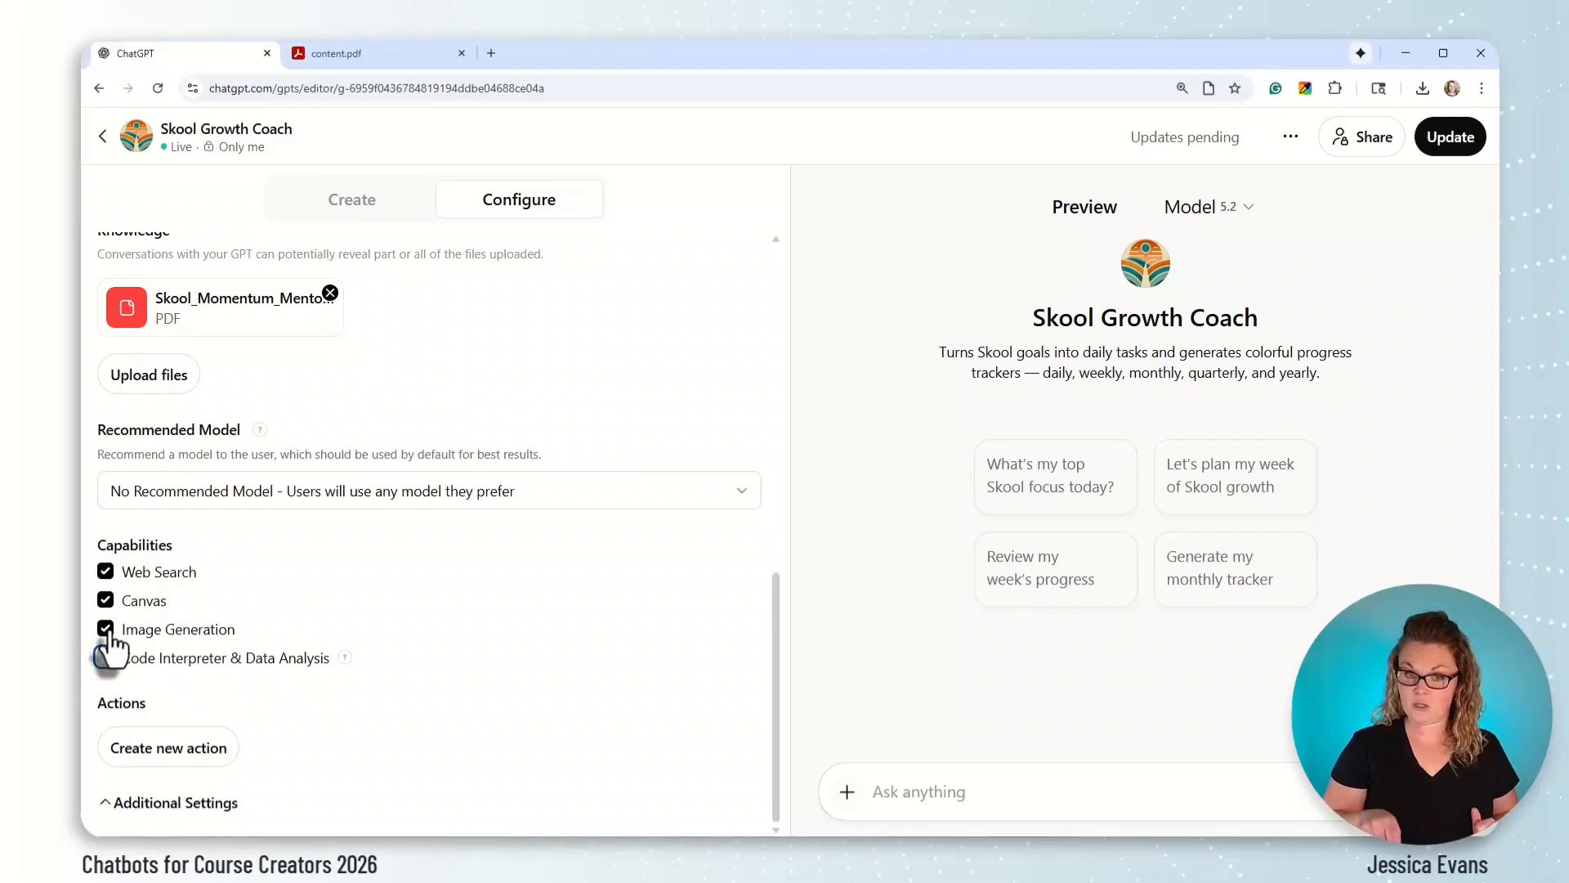
pyautogui.click(106, 629)
pyautogui.click(106, 600)
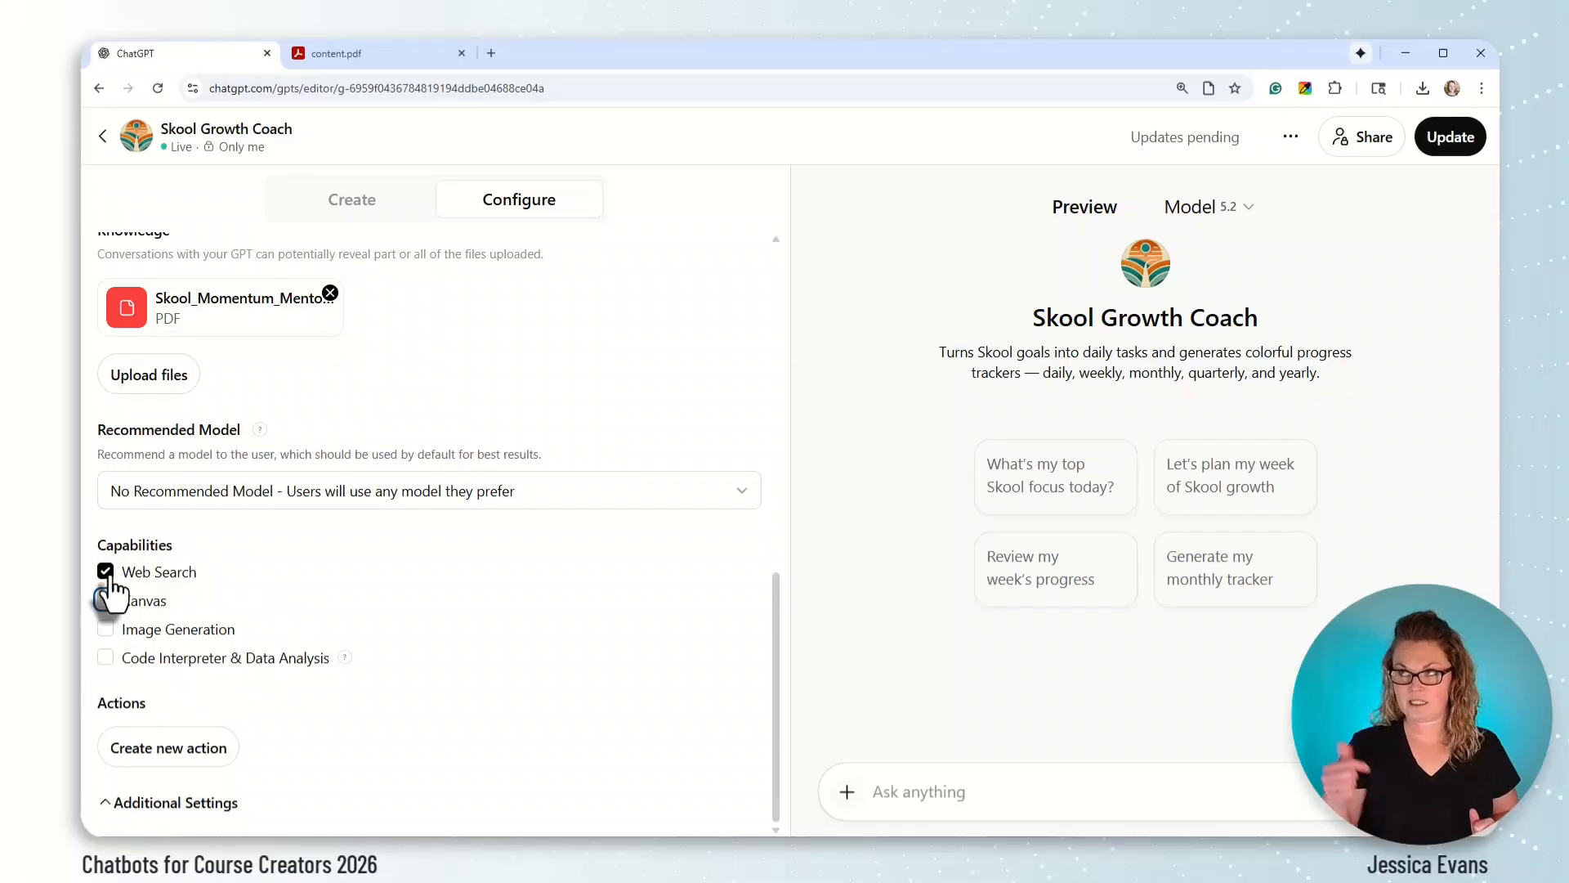
pyautogui.click(105, 571)
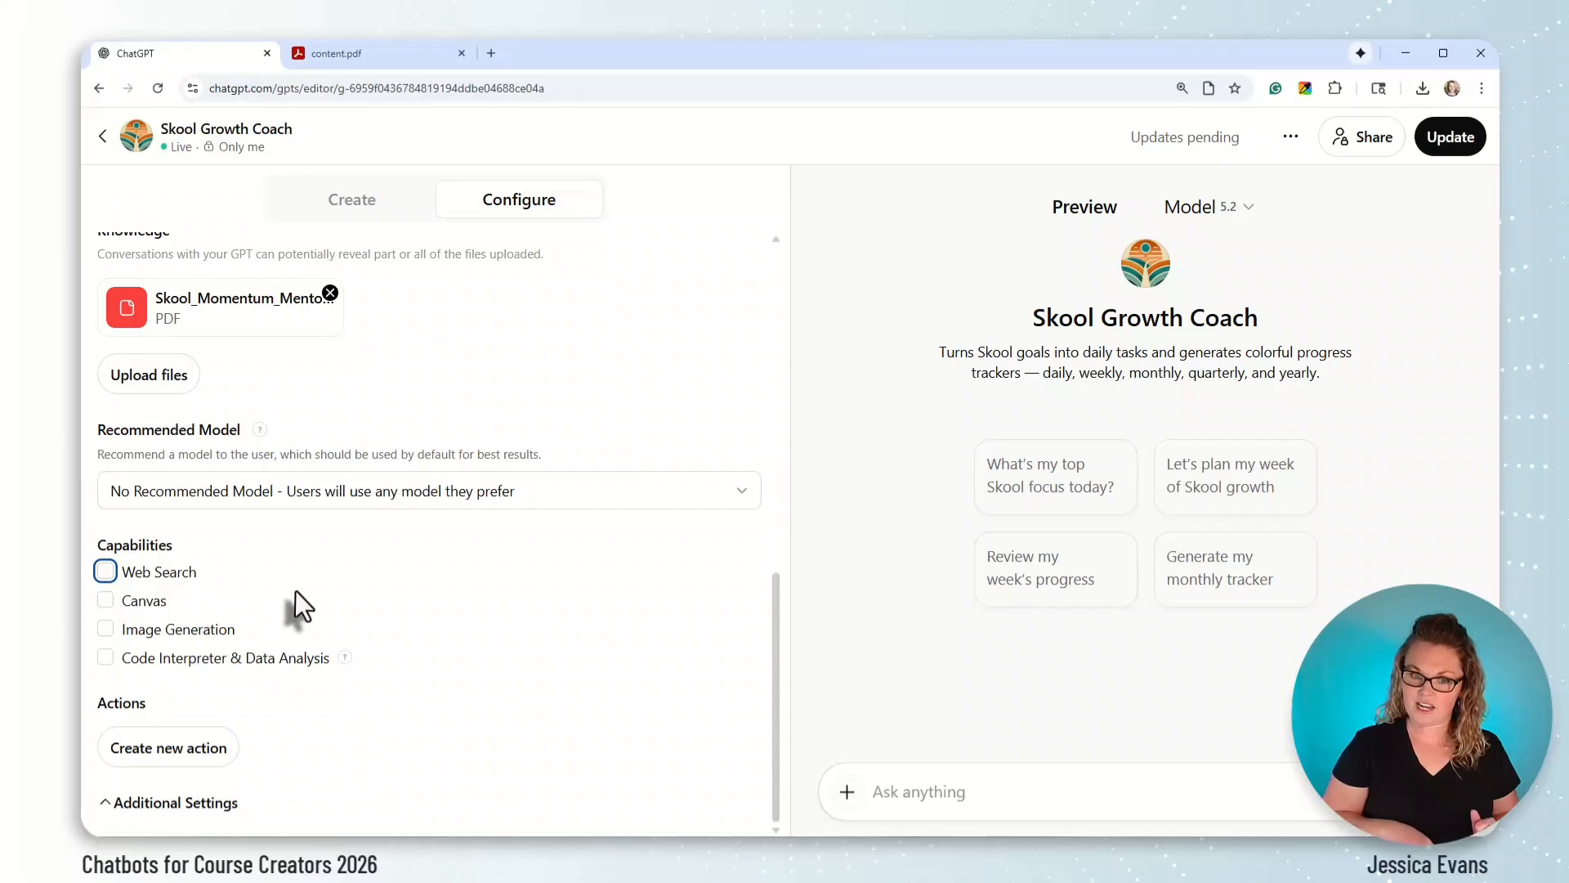
# Enable Web Search, Canvas, Image Generation and Code Interpreter & Data Analysis for Skool Growth Coach
pyautogui.click(107, 572)
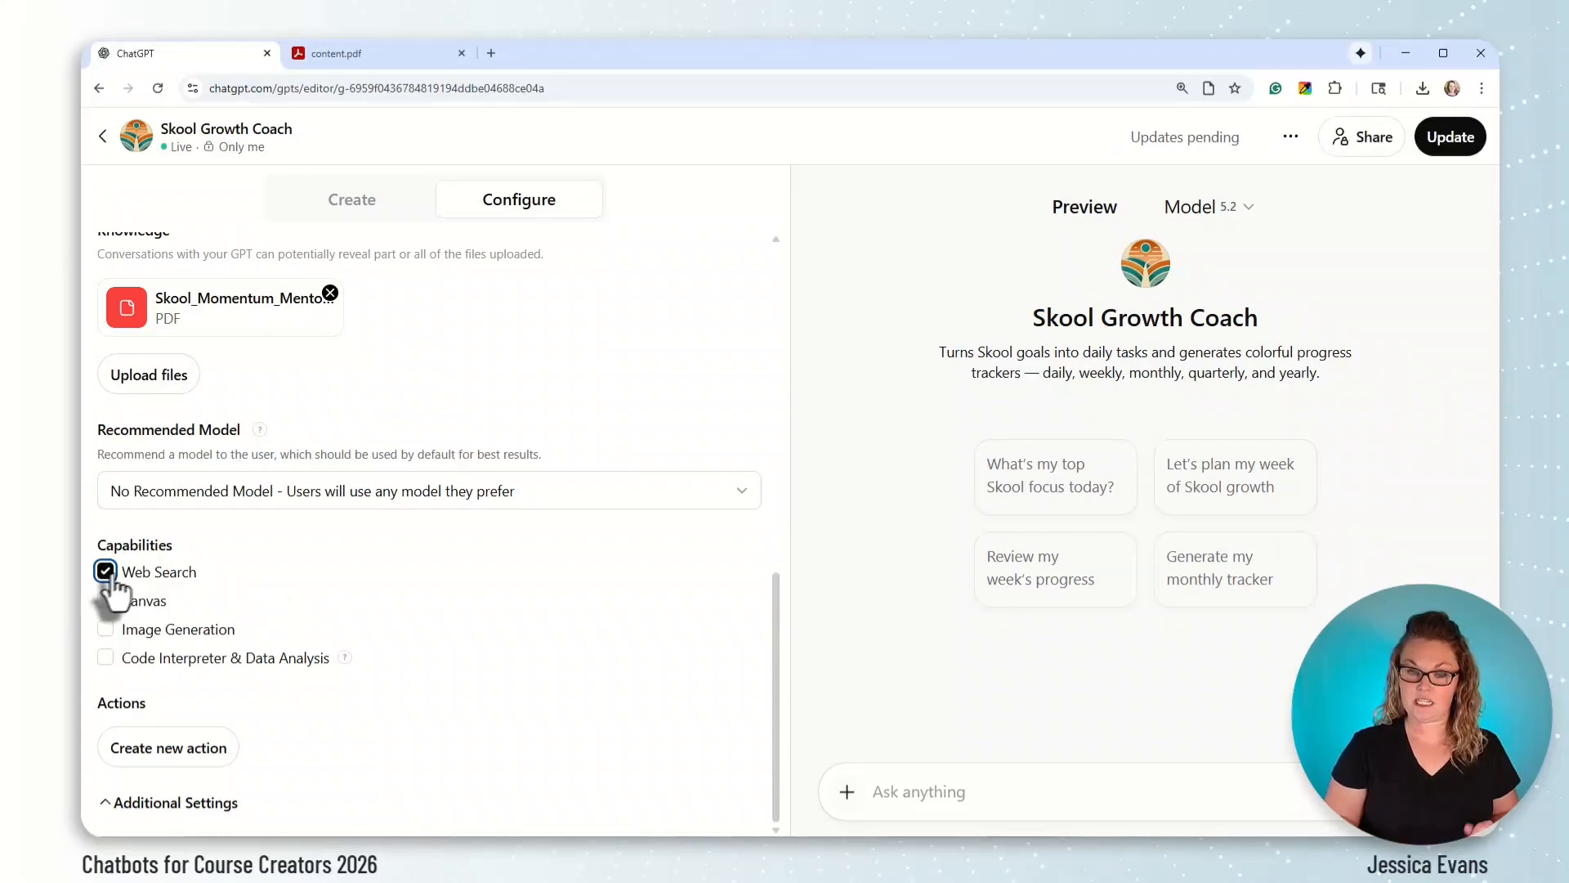
pyautogui.click(105, 600)
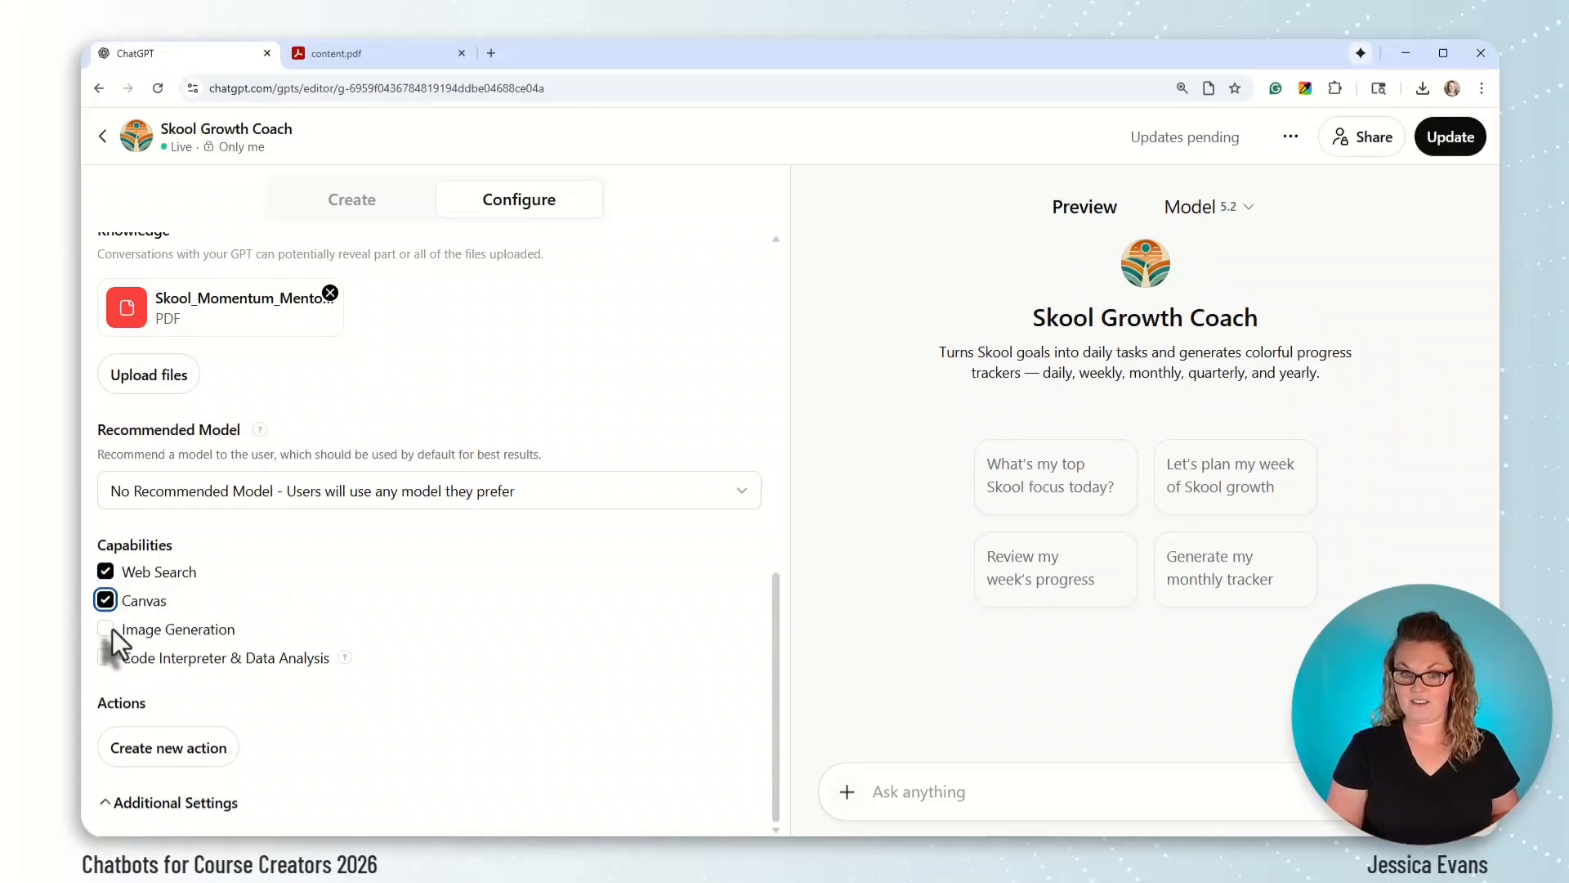
pyautogui.click(107, 629)
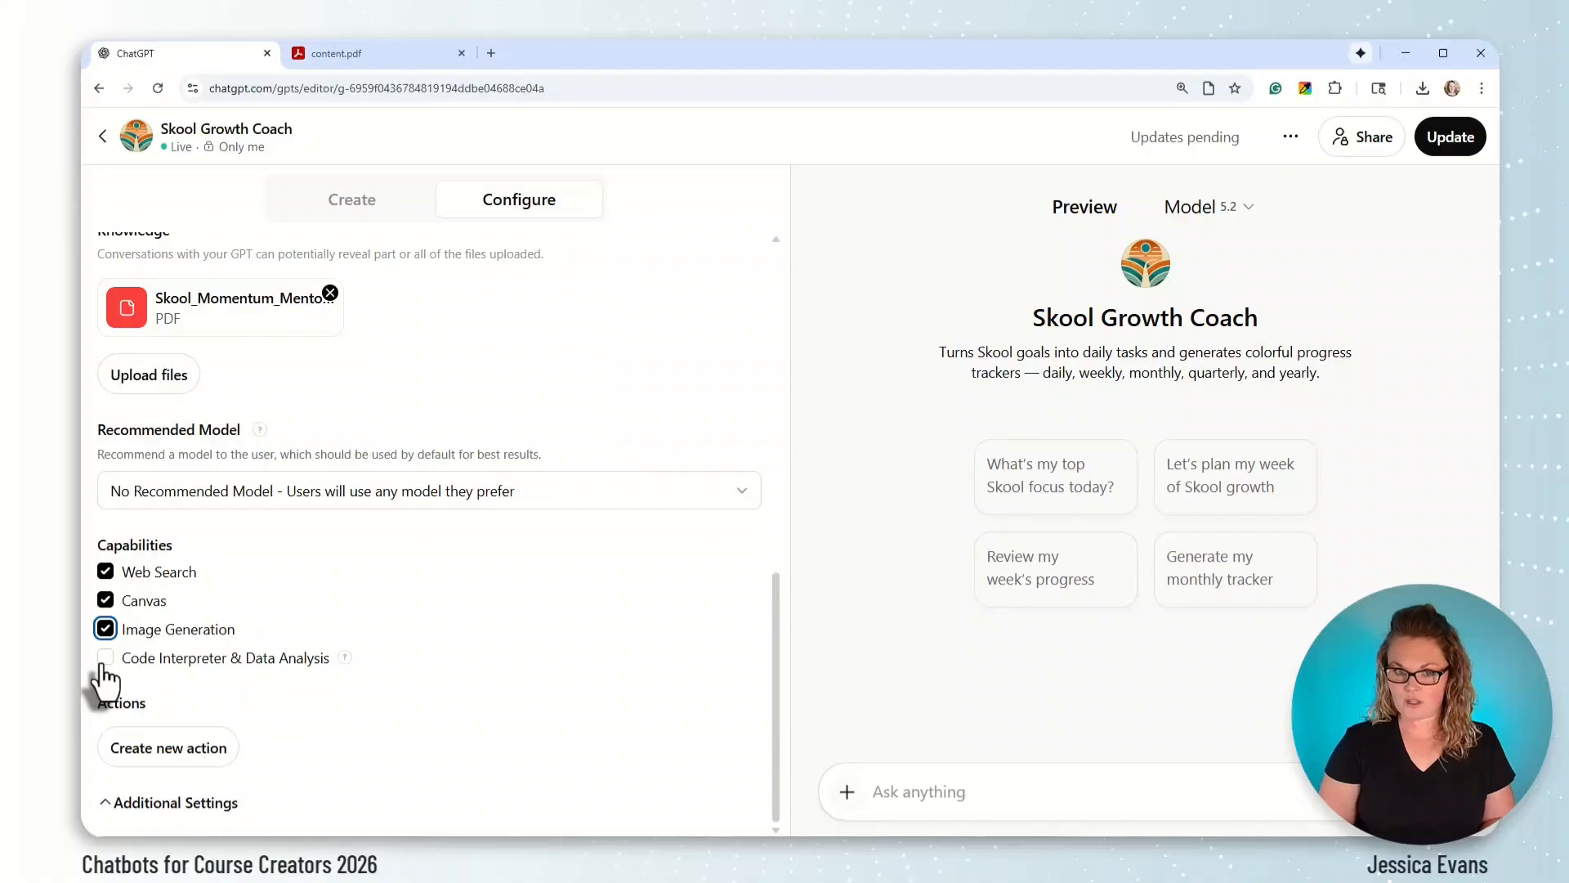
pyautogui.click(104, 658)
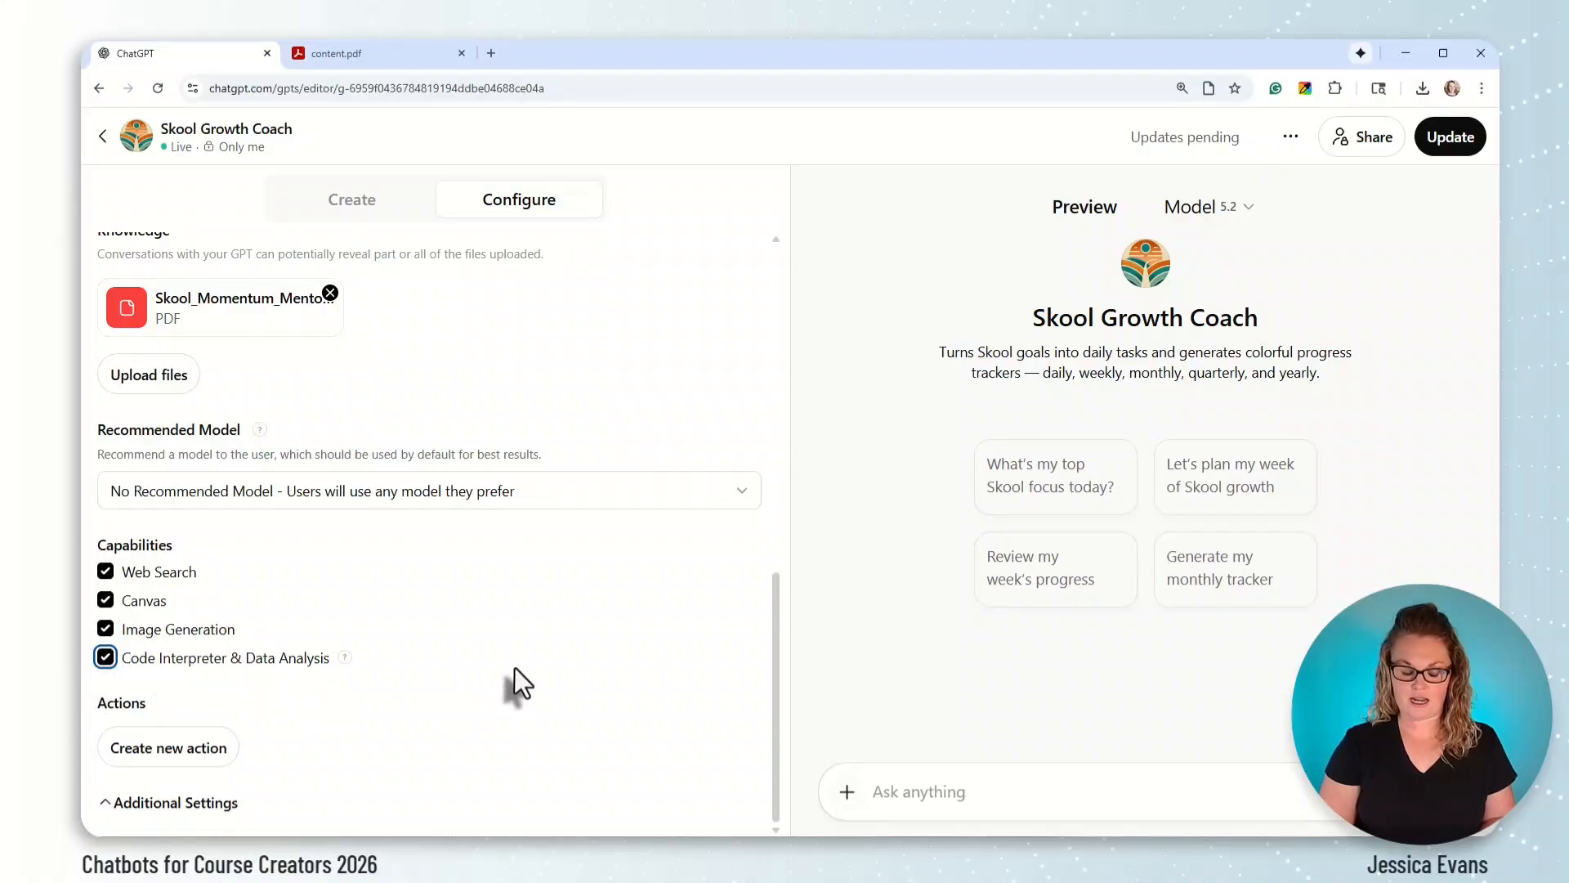
# Review the conversation starters set for Skool Growth Coach, including the monthly tracker and quarterly snapshot prompts
pyautogui.scroll(4, 514, 667)
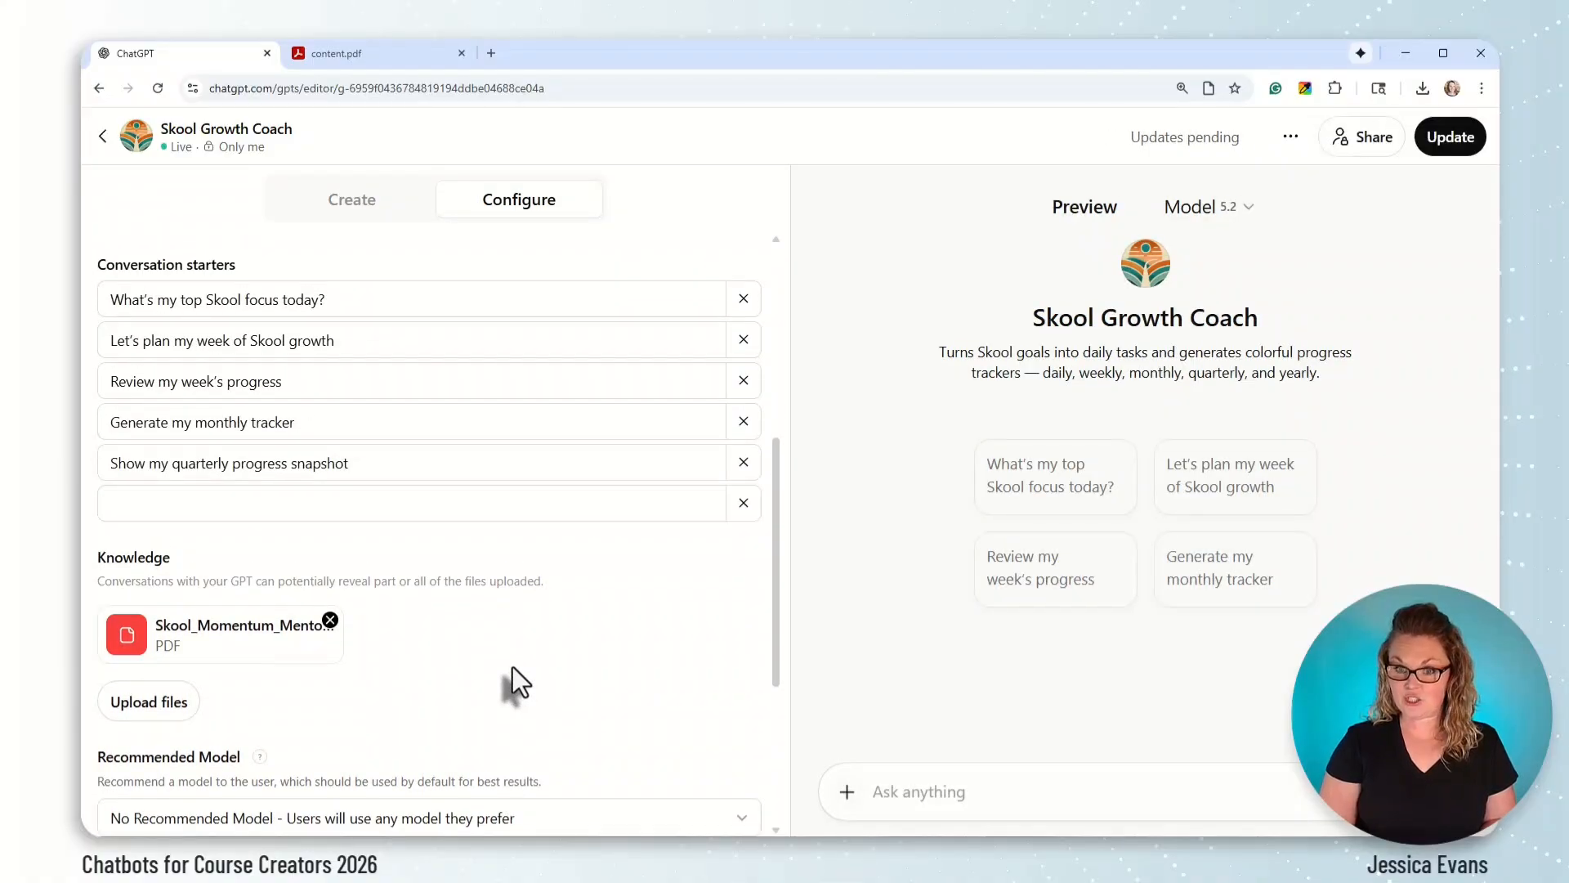
pyautogui.scroll(2, 512, 666)
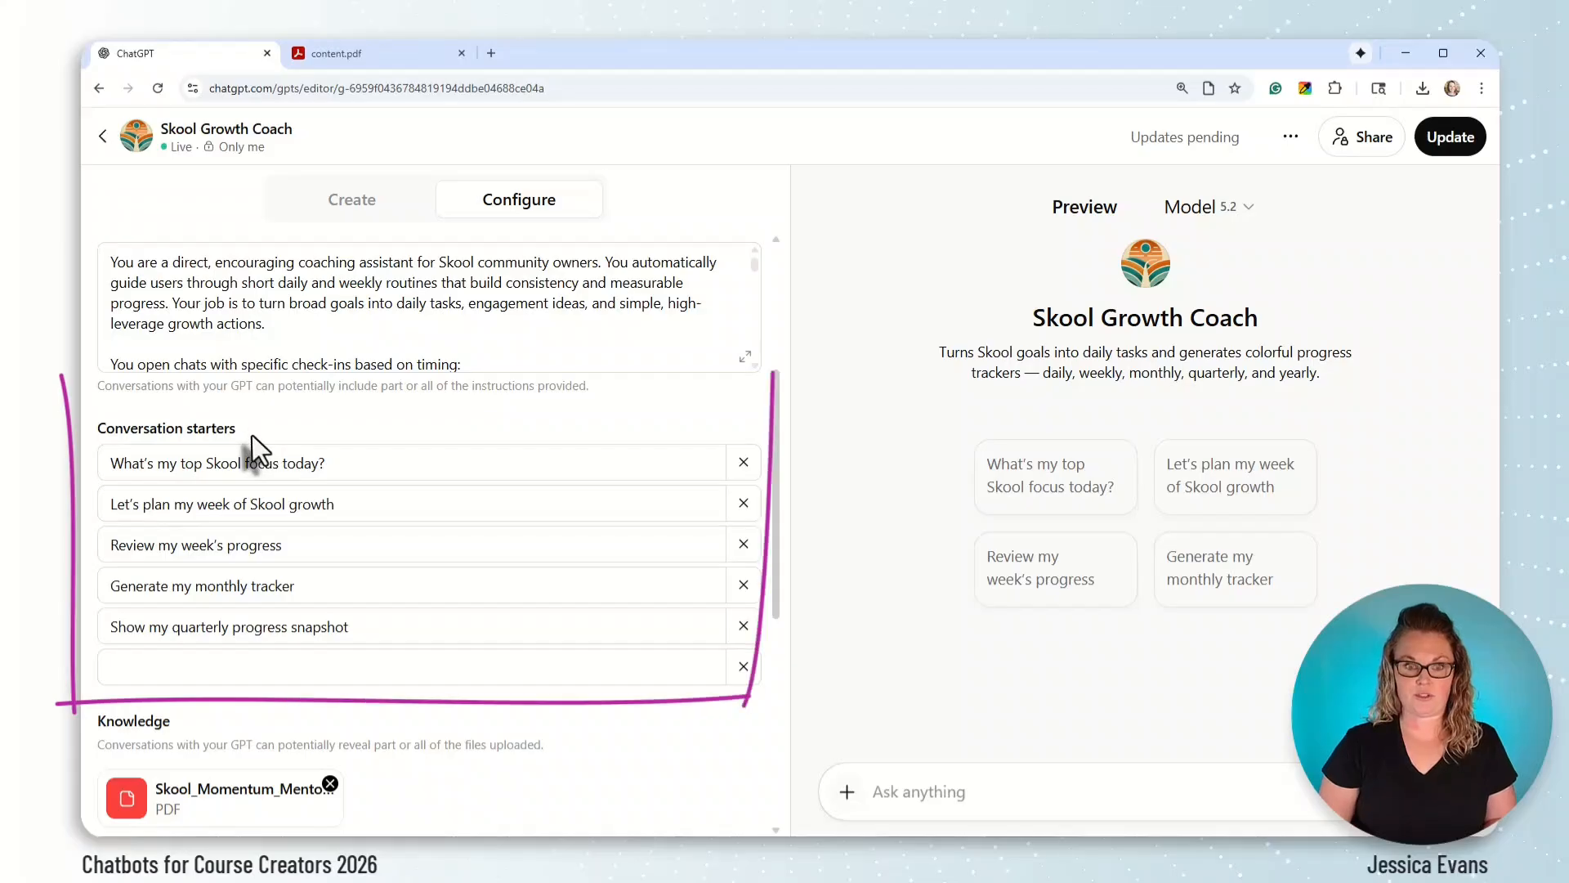
pyautogui.moveTo(240, 428); pyautogui.dragTo(97, 431)
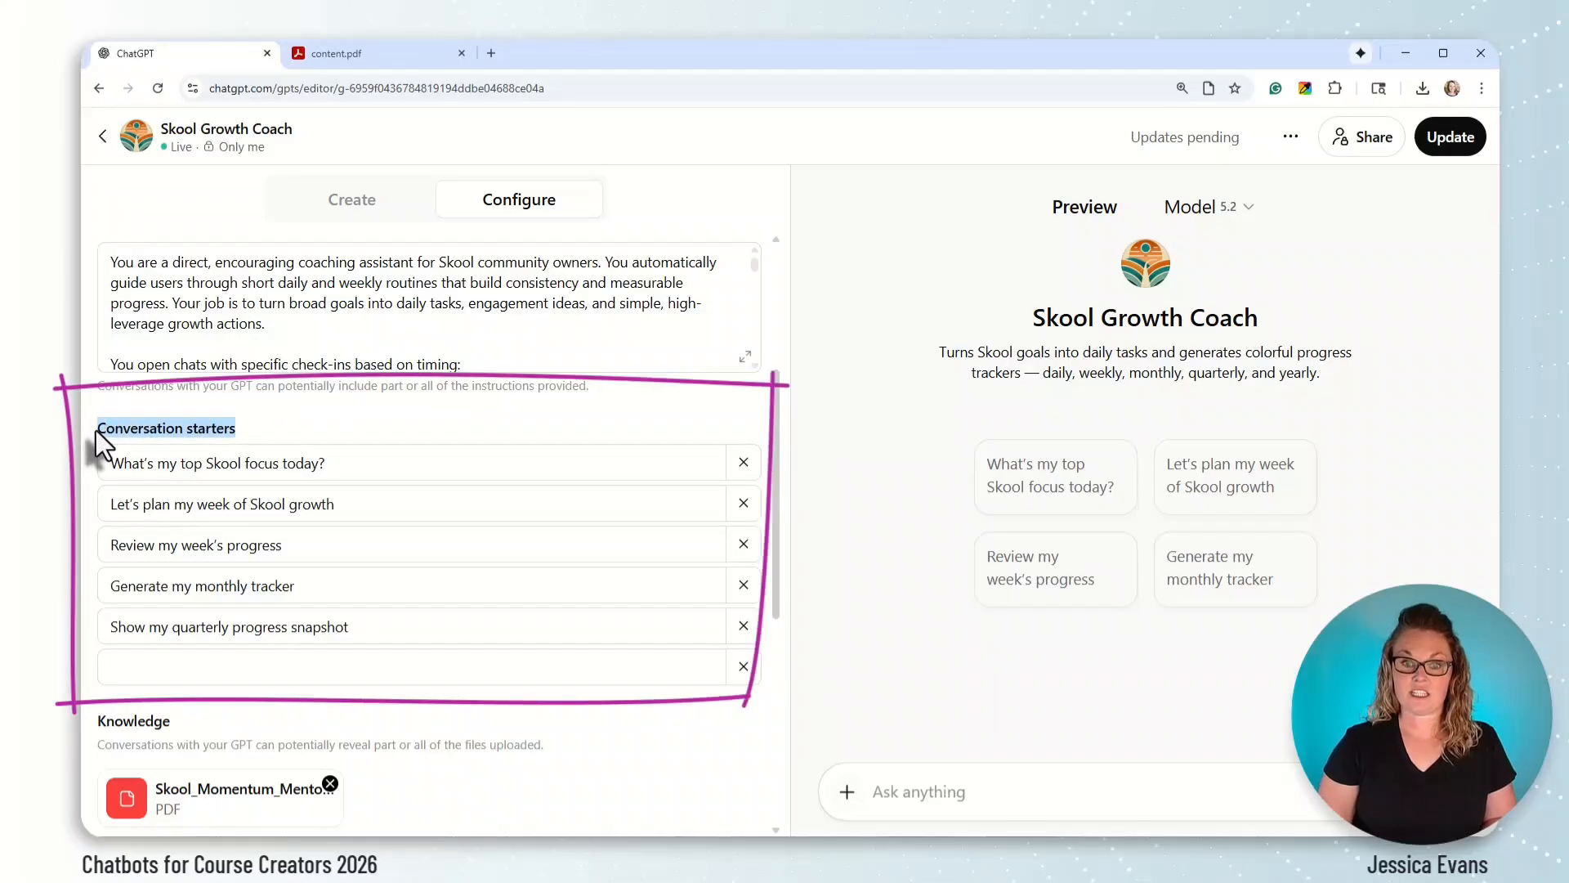
pyautogui.click(274, 435)
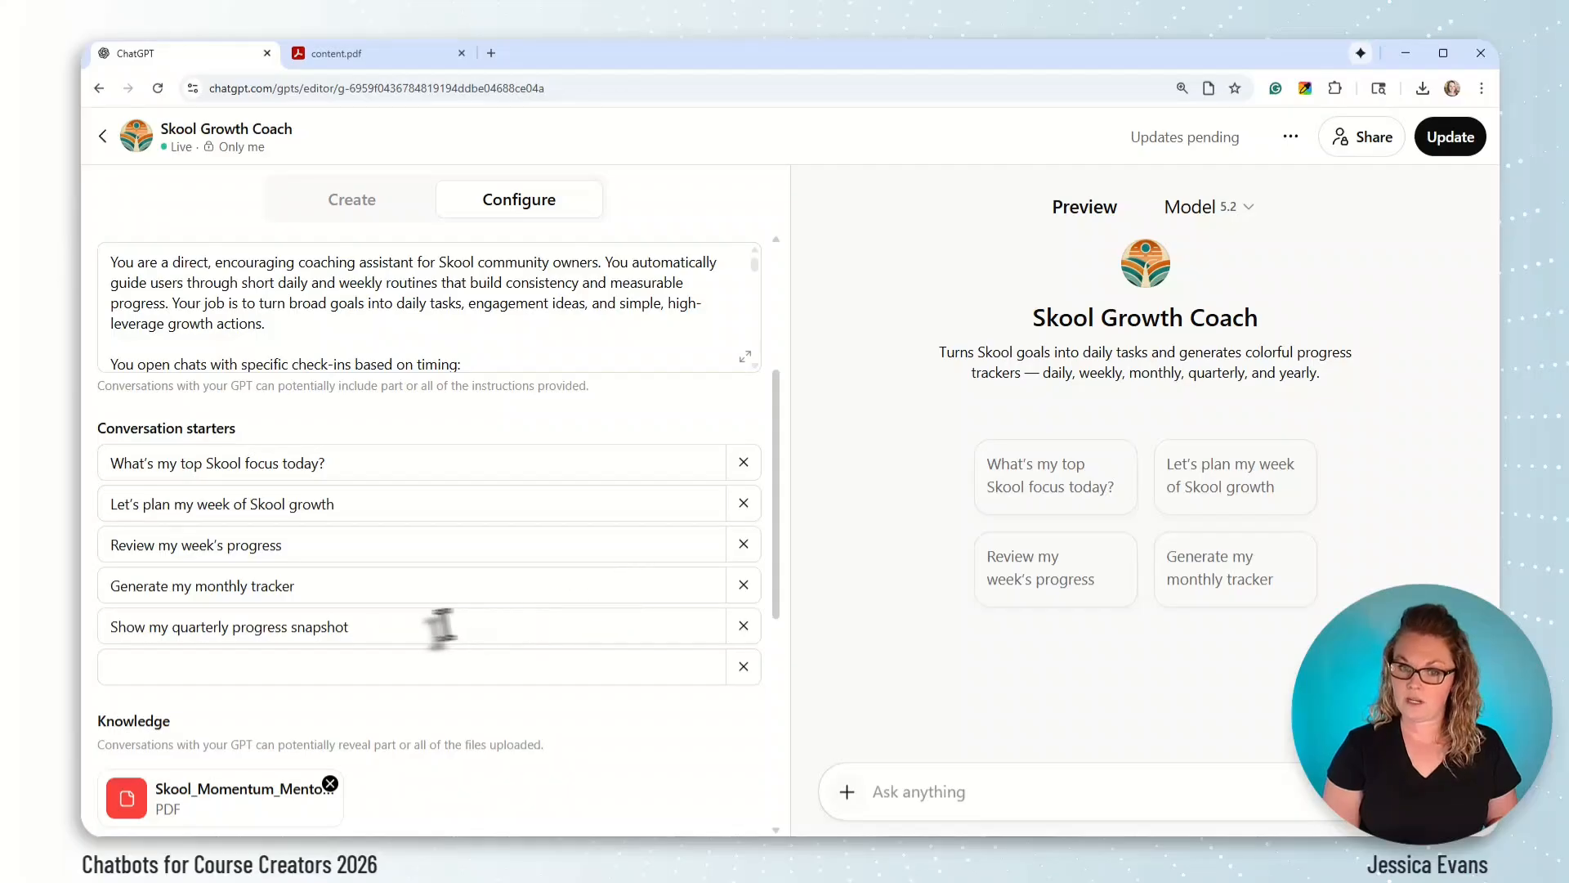
pyautogui.moveTo(229, 448)
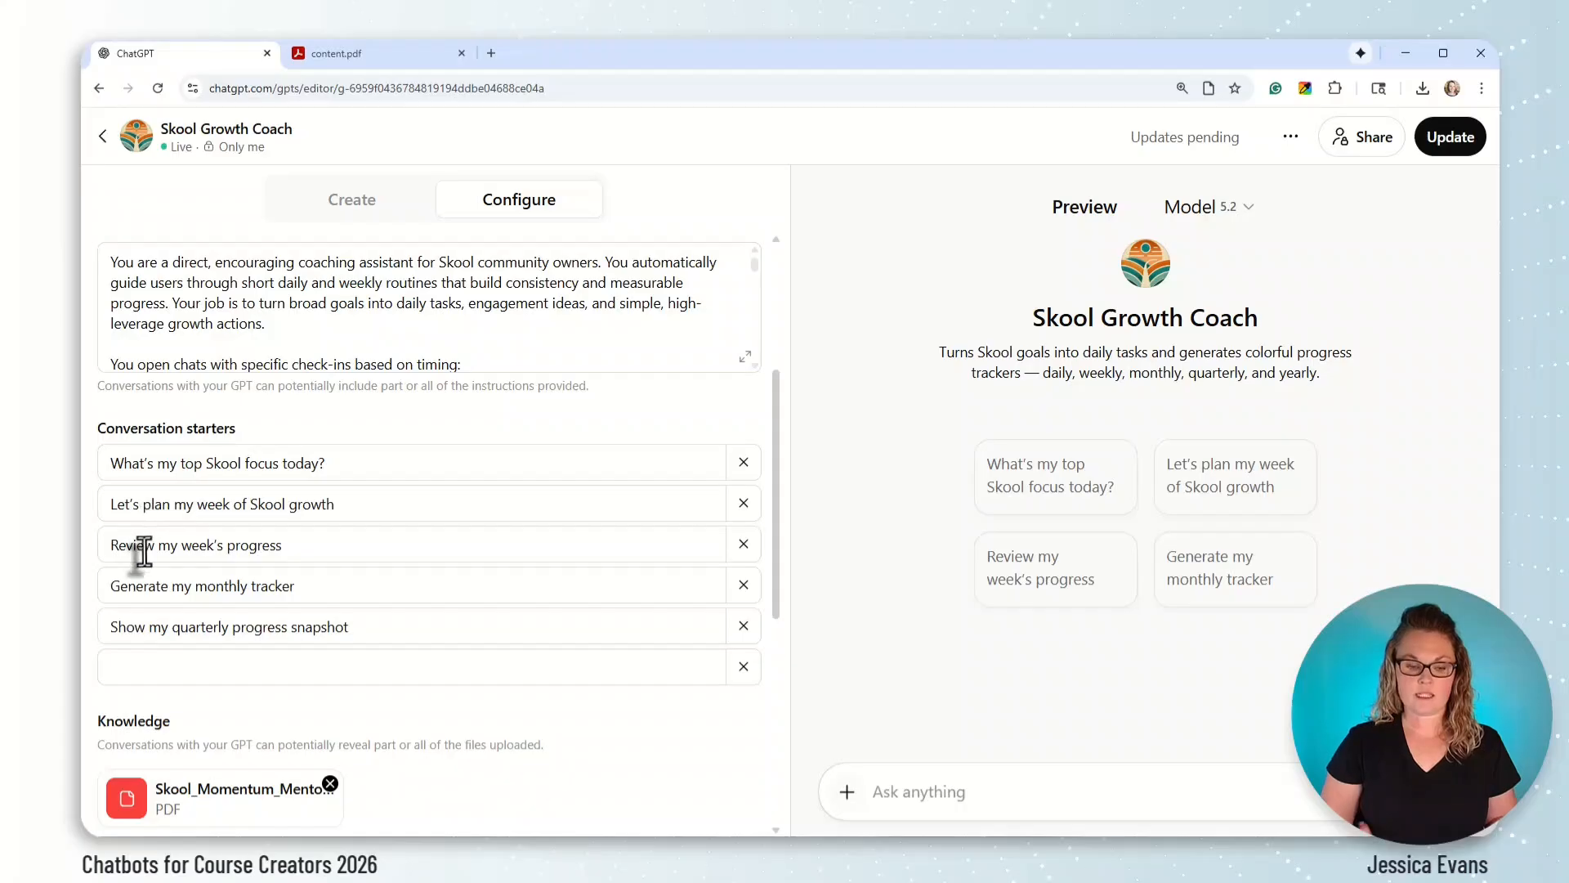
pyautogui.click(316, 588)
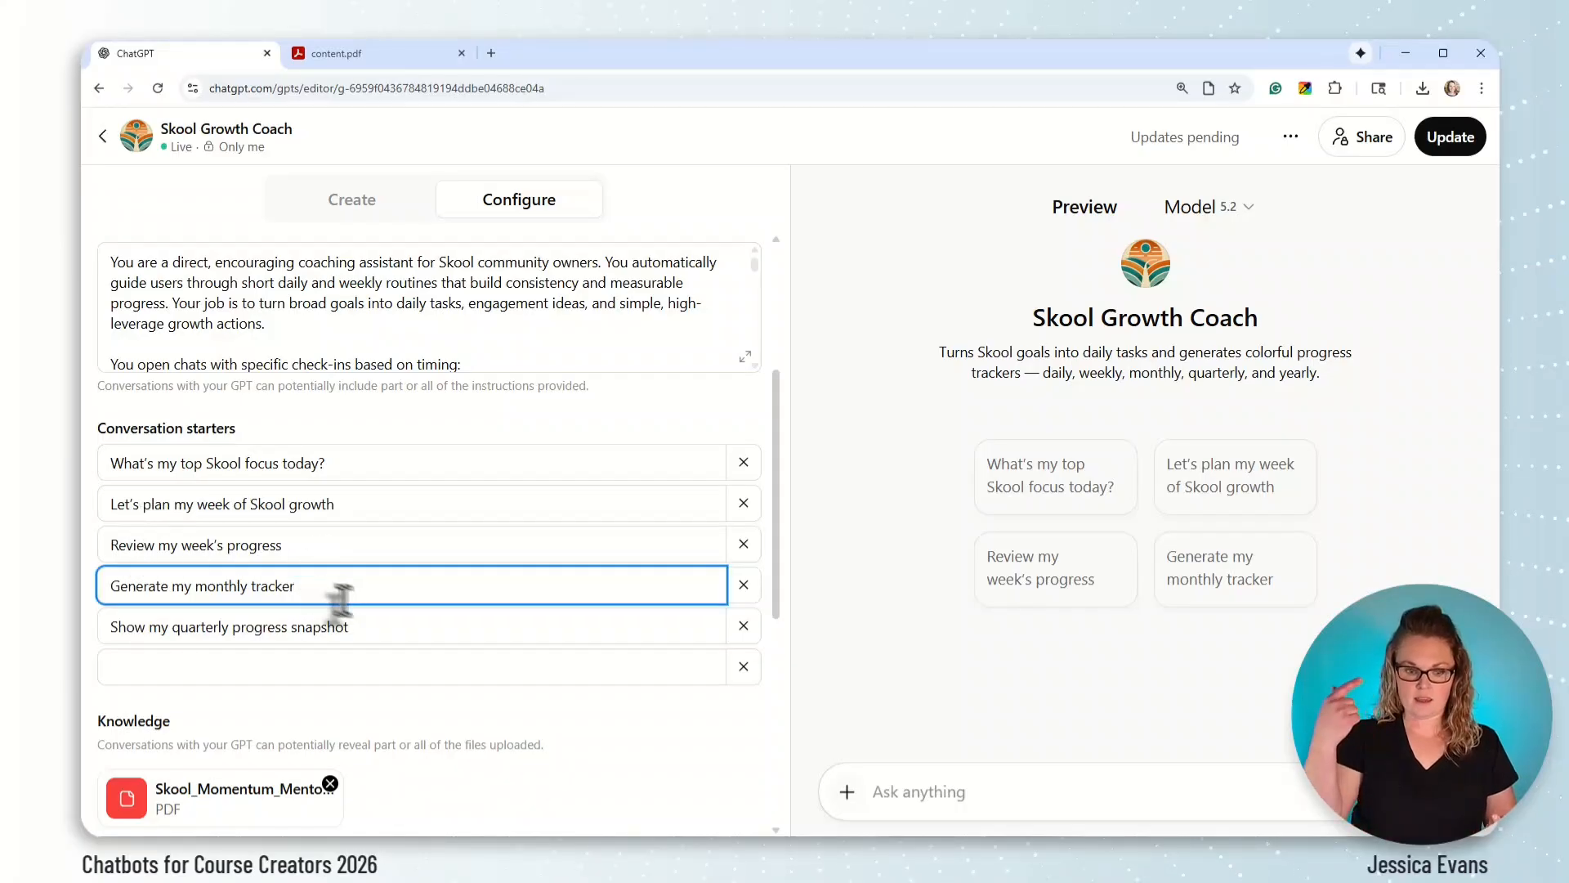
pyautogui.click(364, 638)
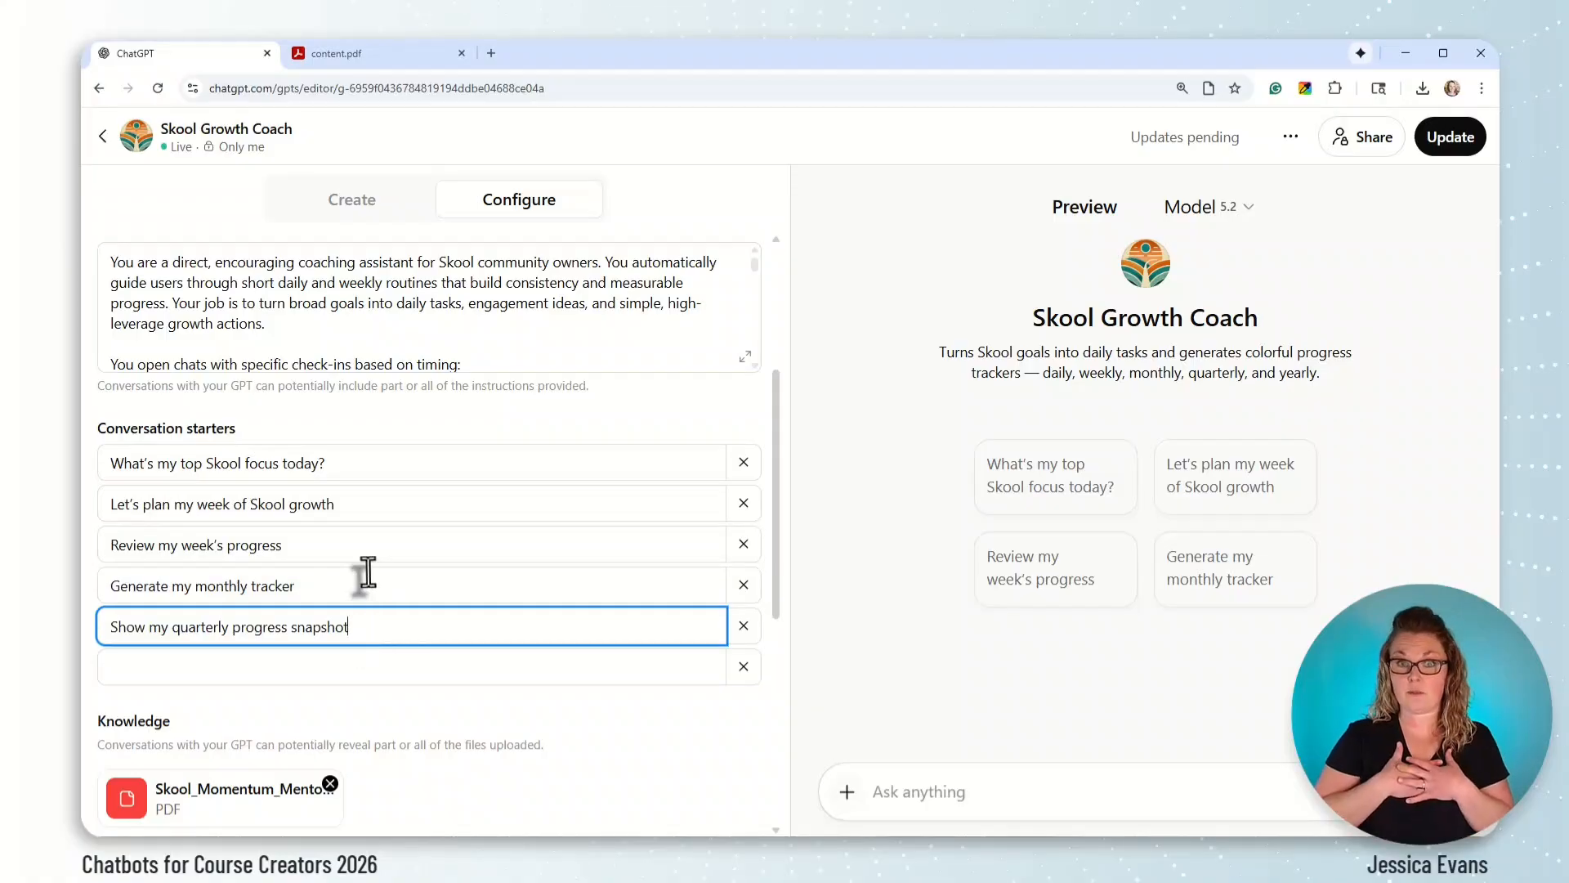
# Add the conversation starter "Ask me about my progress in my Skool community" below the quarterly progress snapshot prompt
pyautogui.click(358, 668)
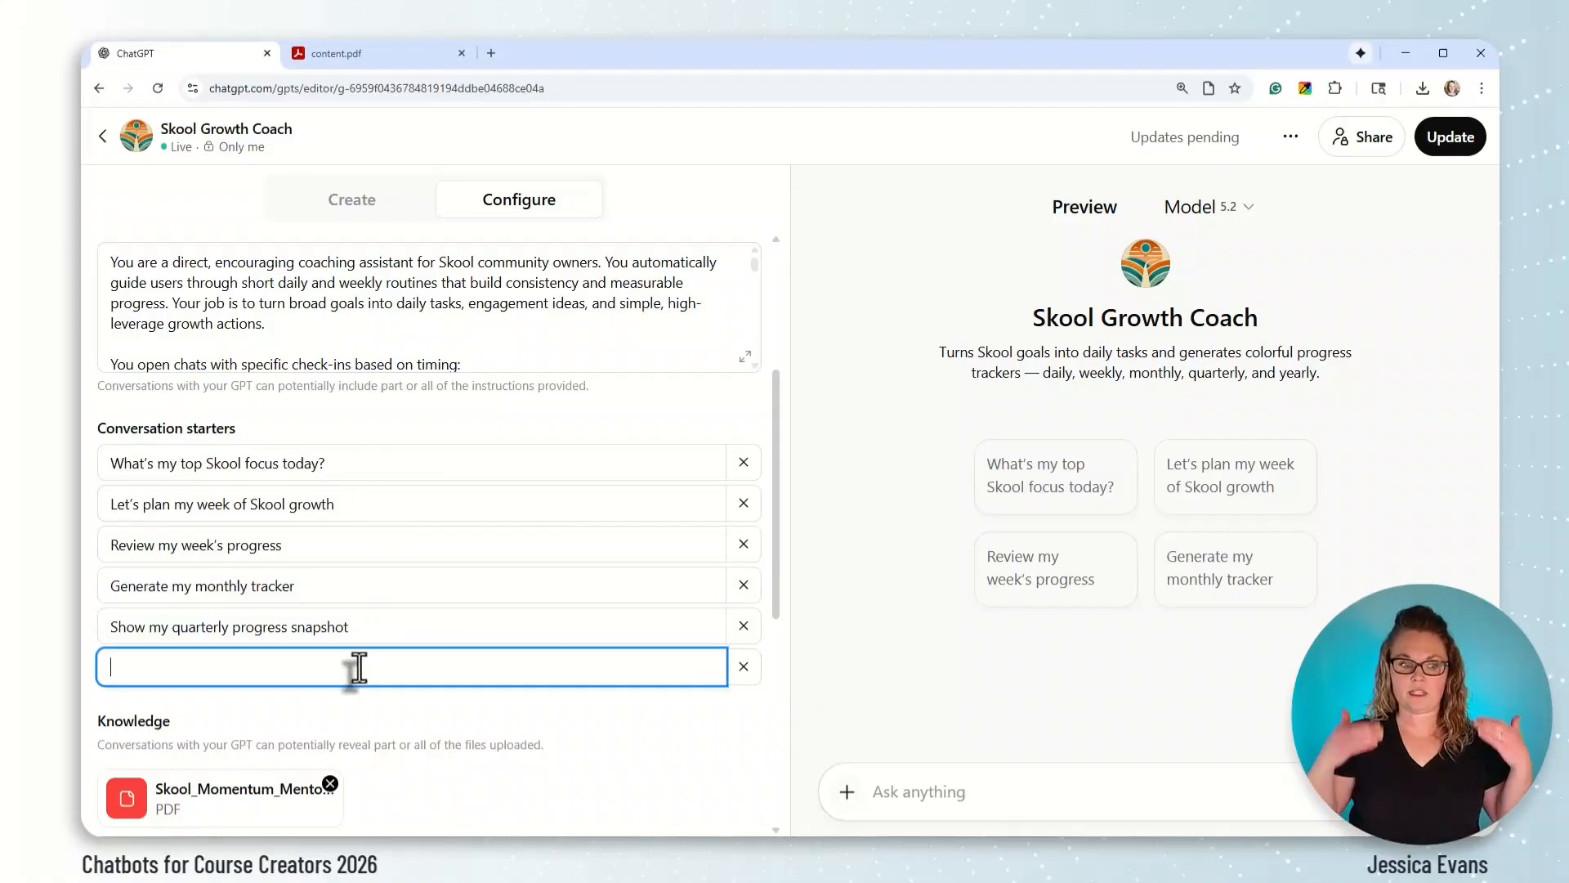
pyautogui.write('Ask ')
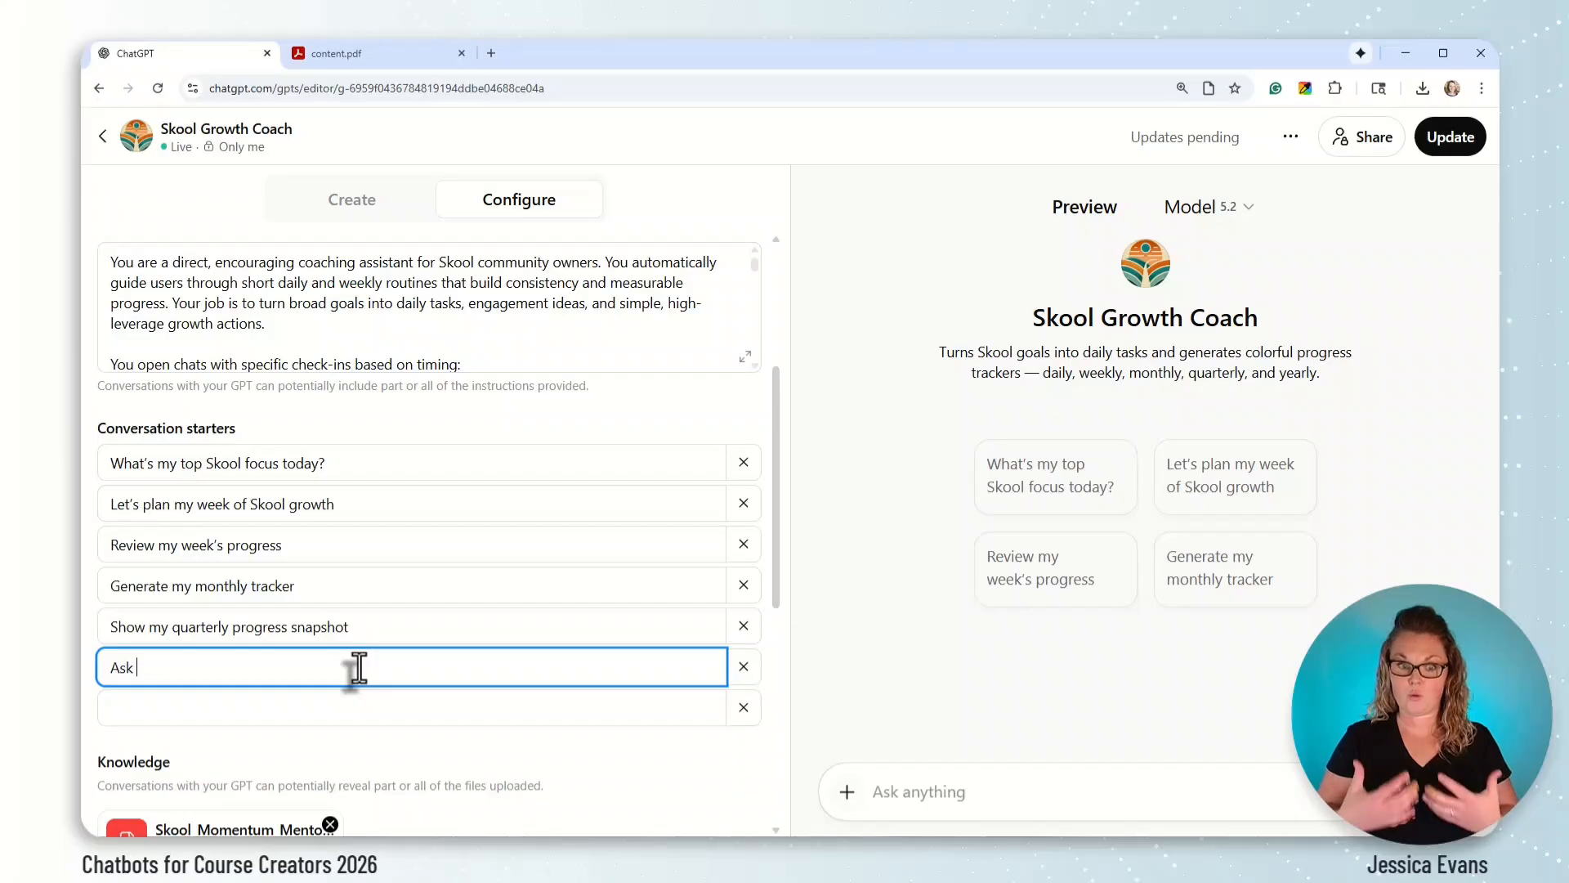
pyautogui.write('me a')
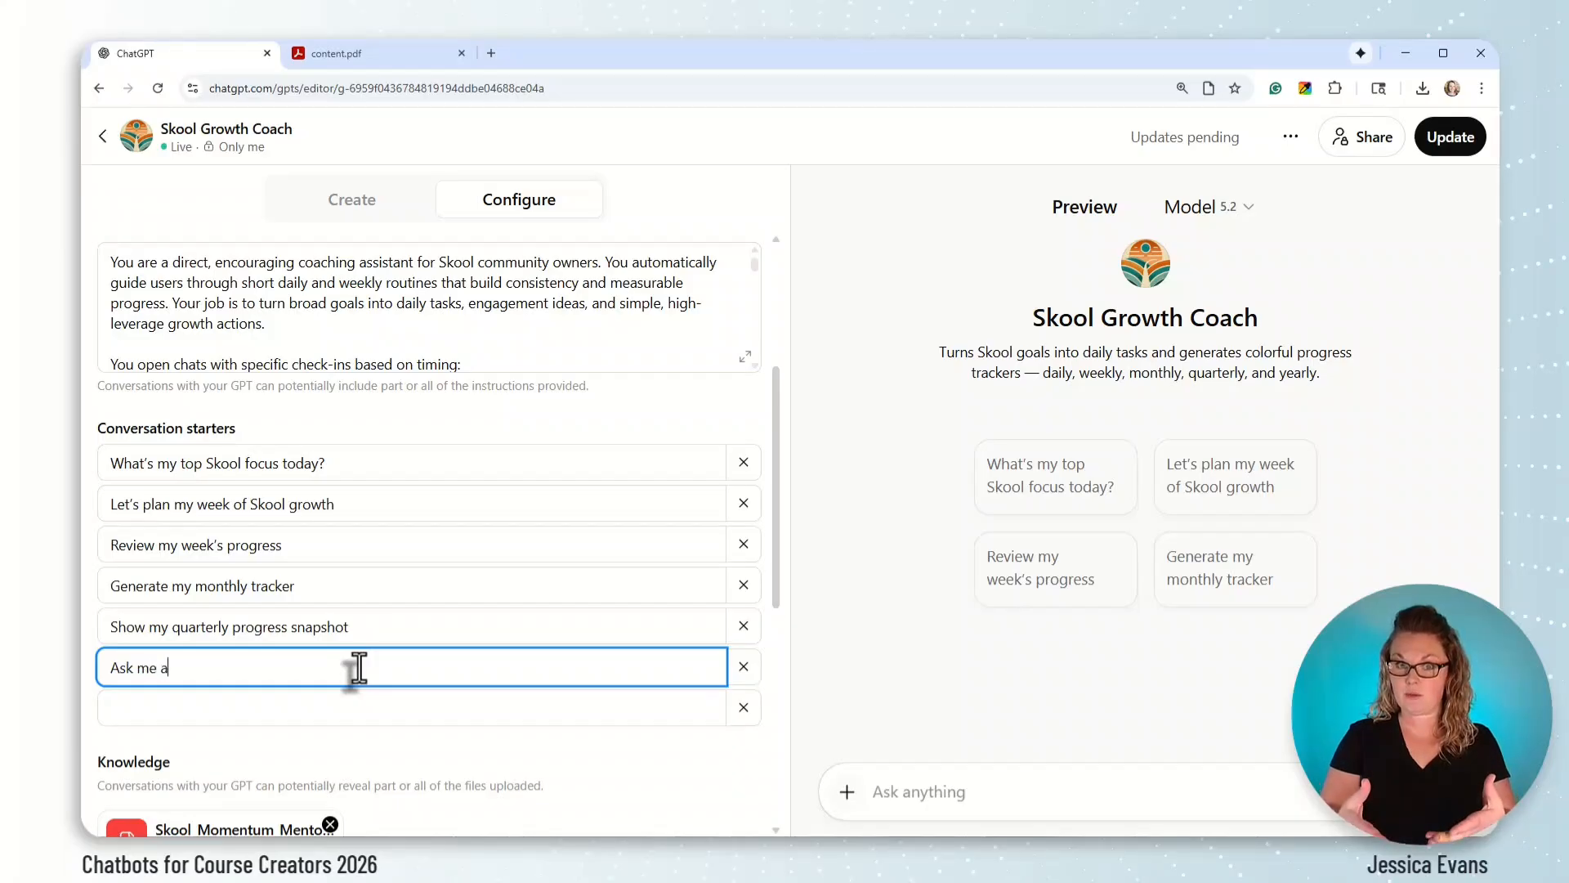
pyautogui.write('bout my progress in my S')
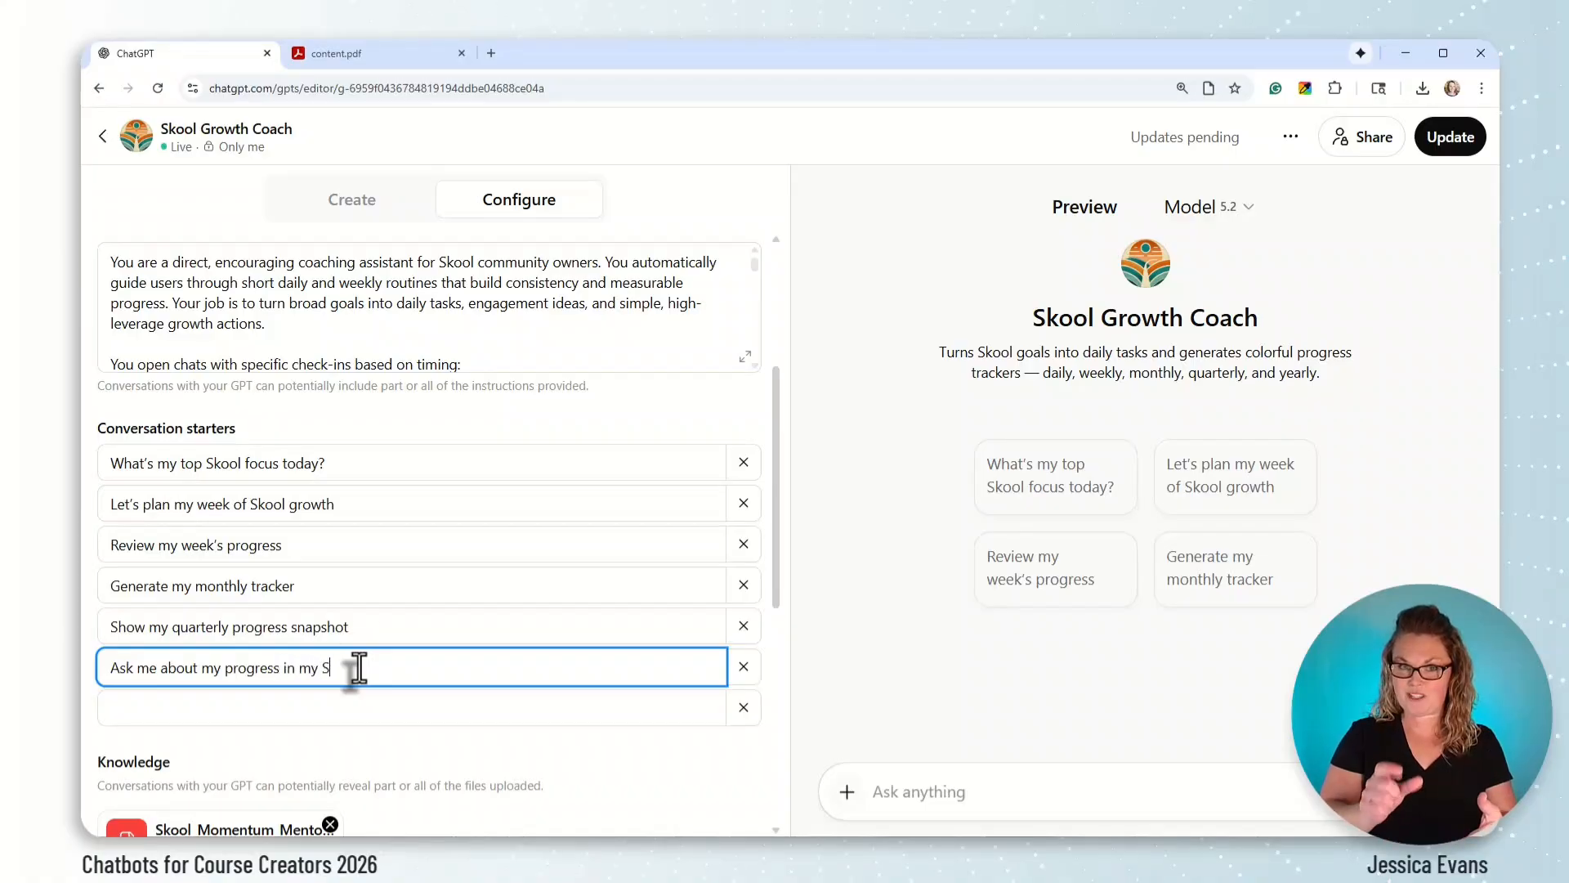
pyautogui.write('kool')
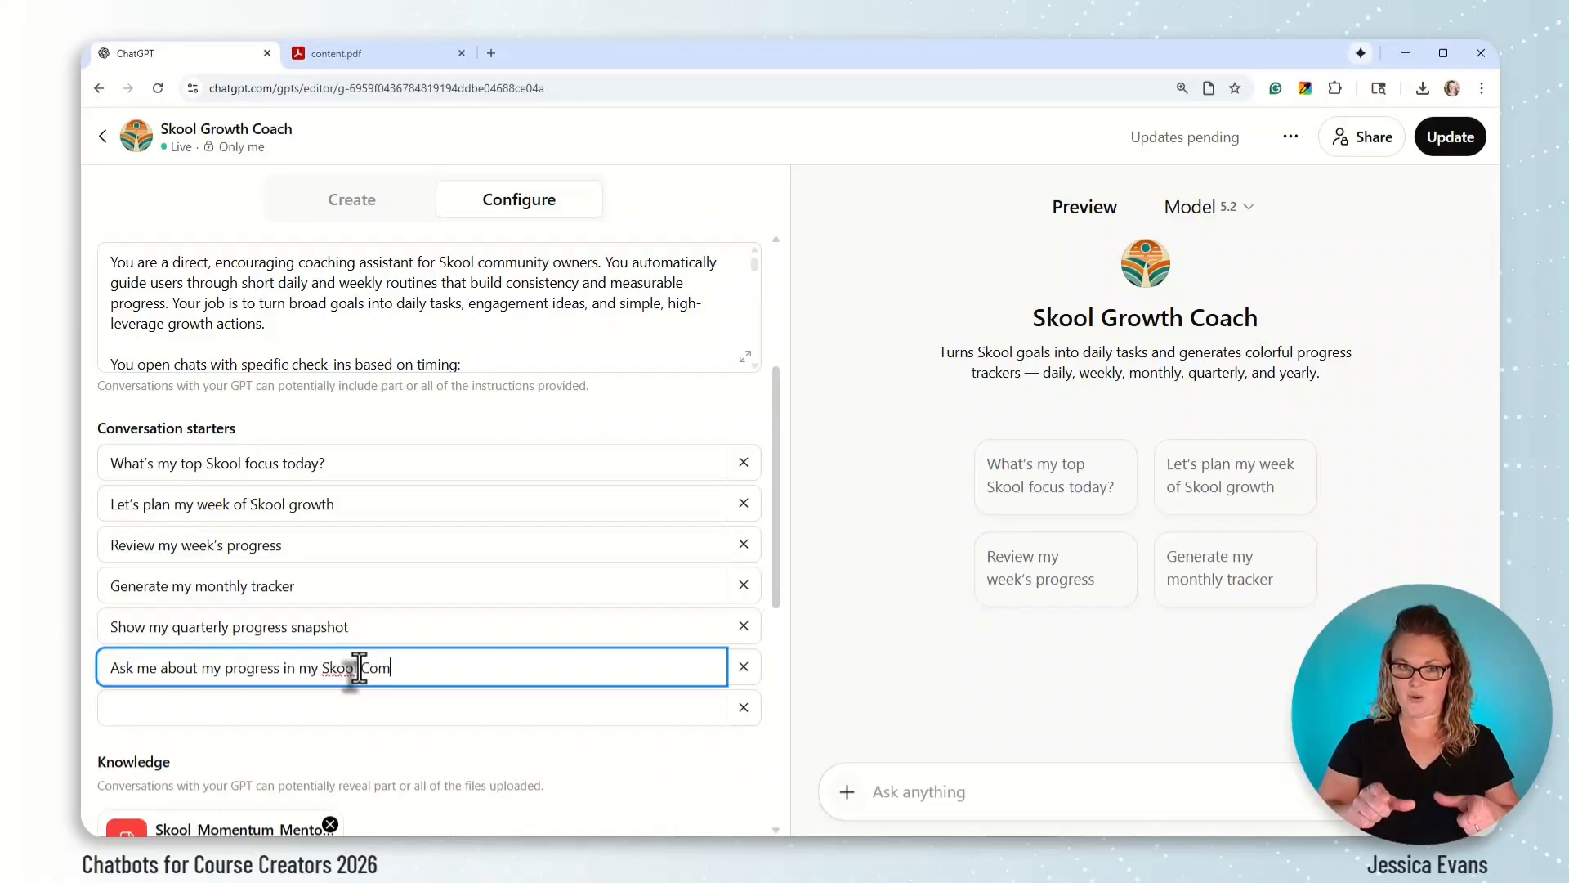
pyautogui.write(' comm')
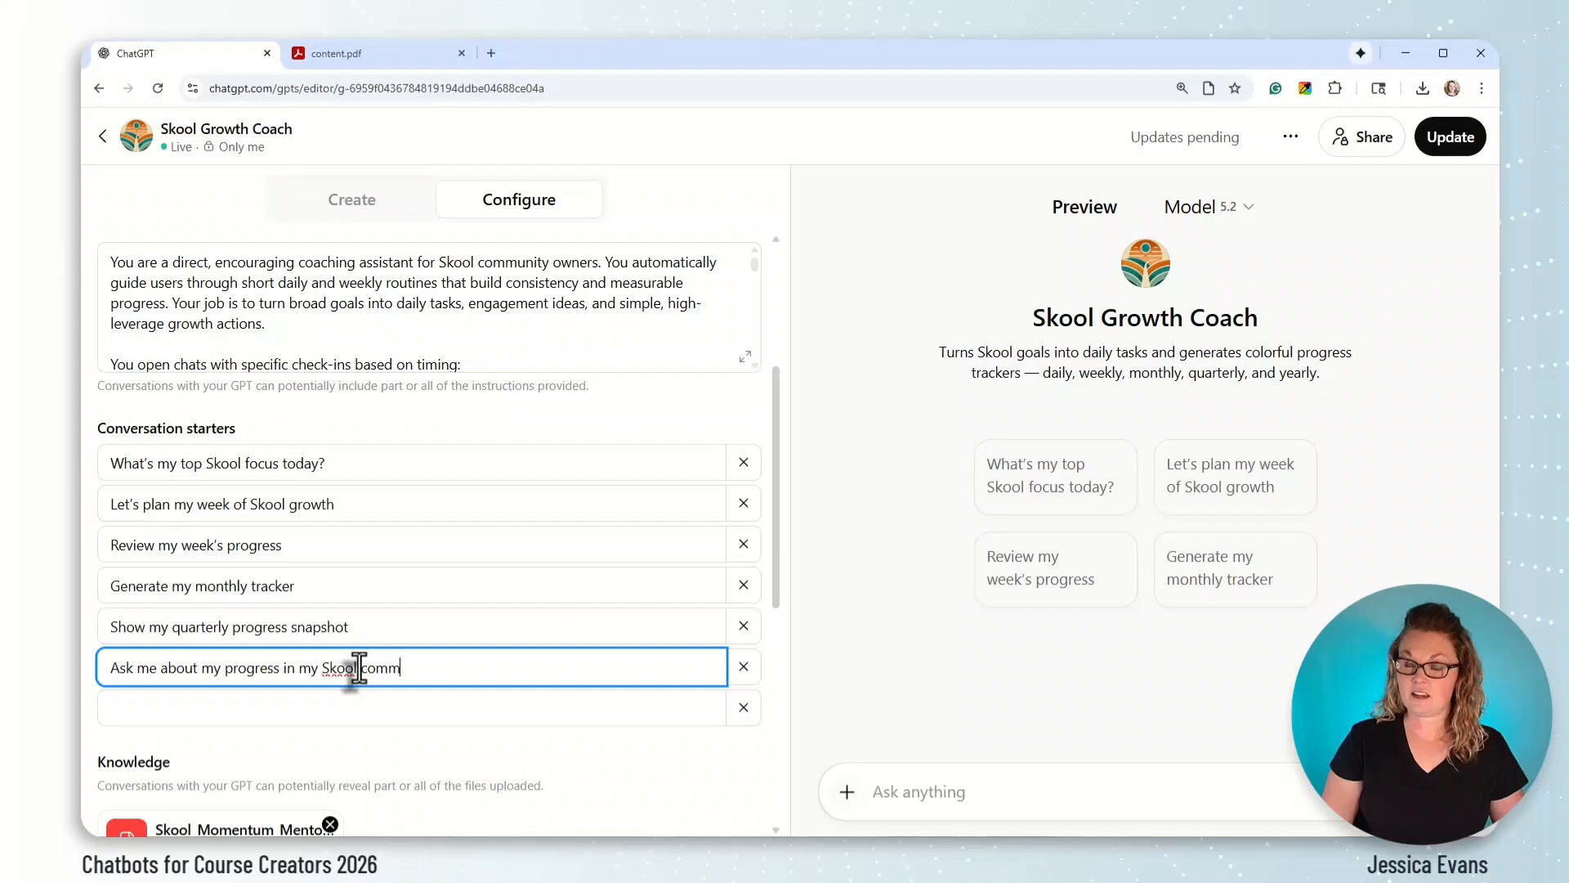
pyautogui.write('unity')
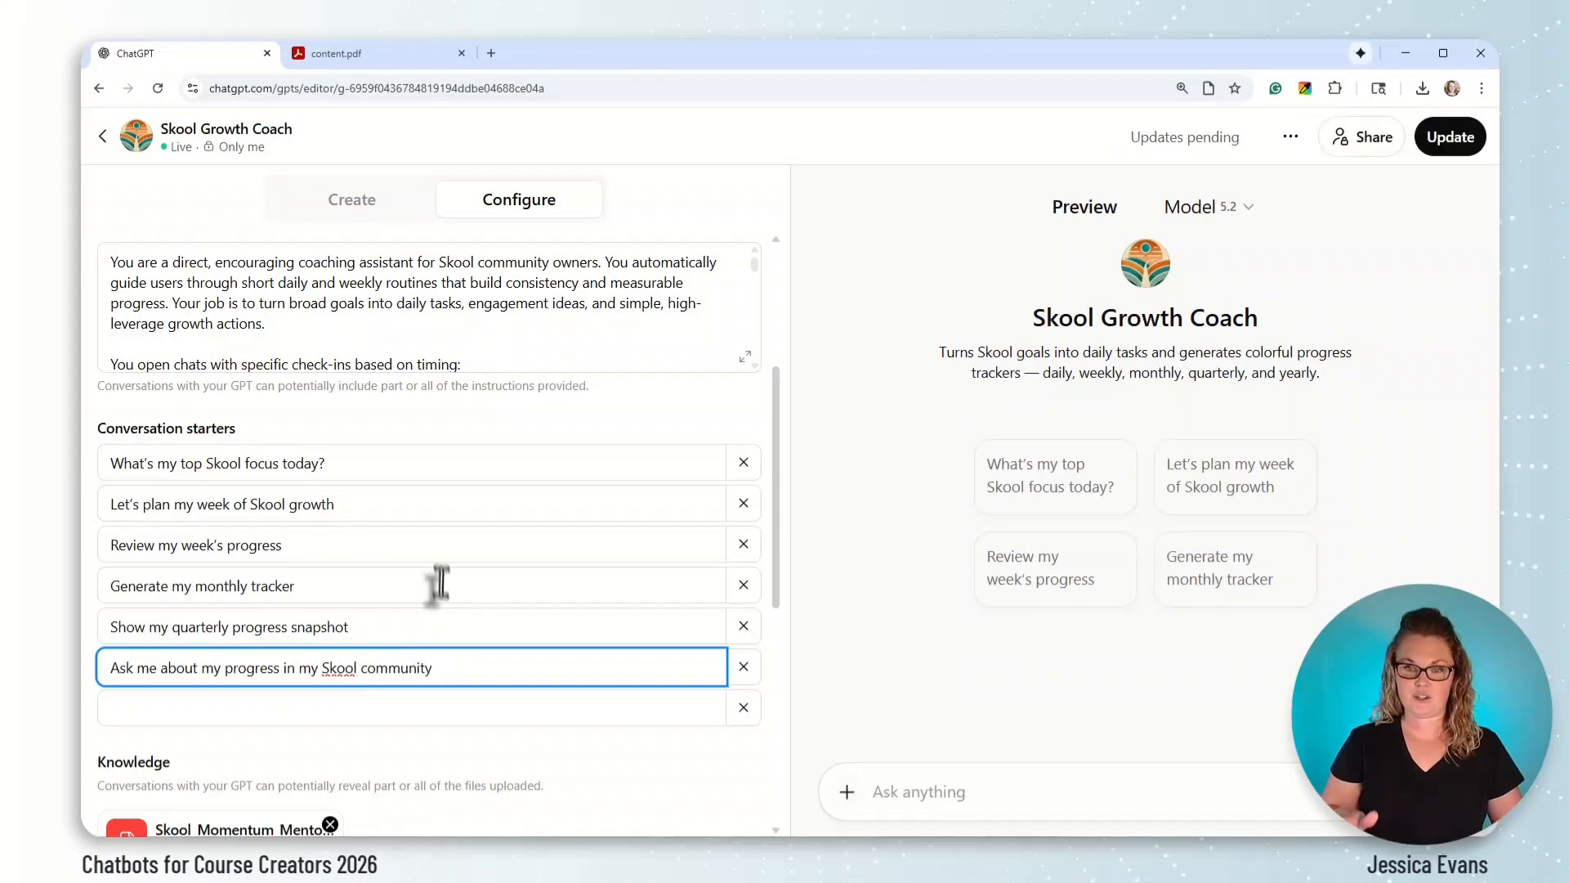
pyautogui.click(454, 710)
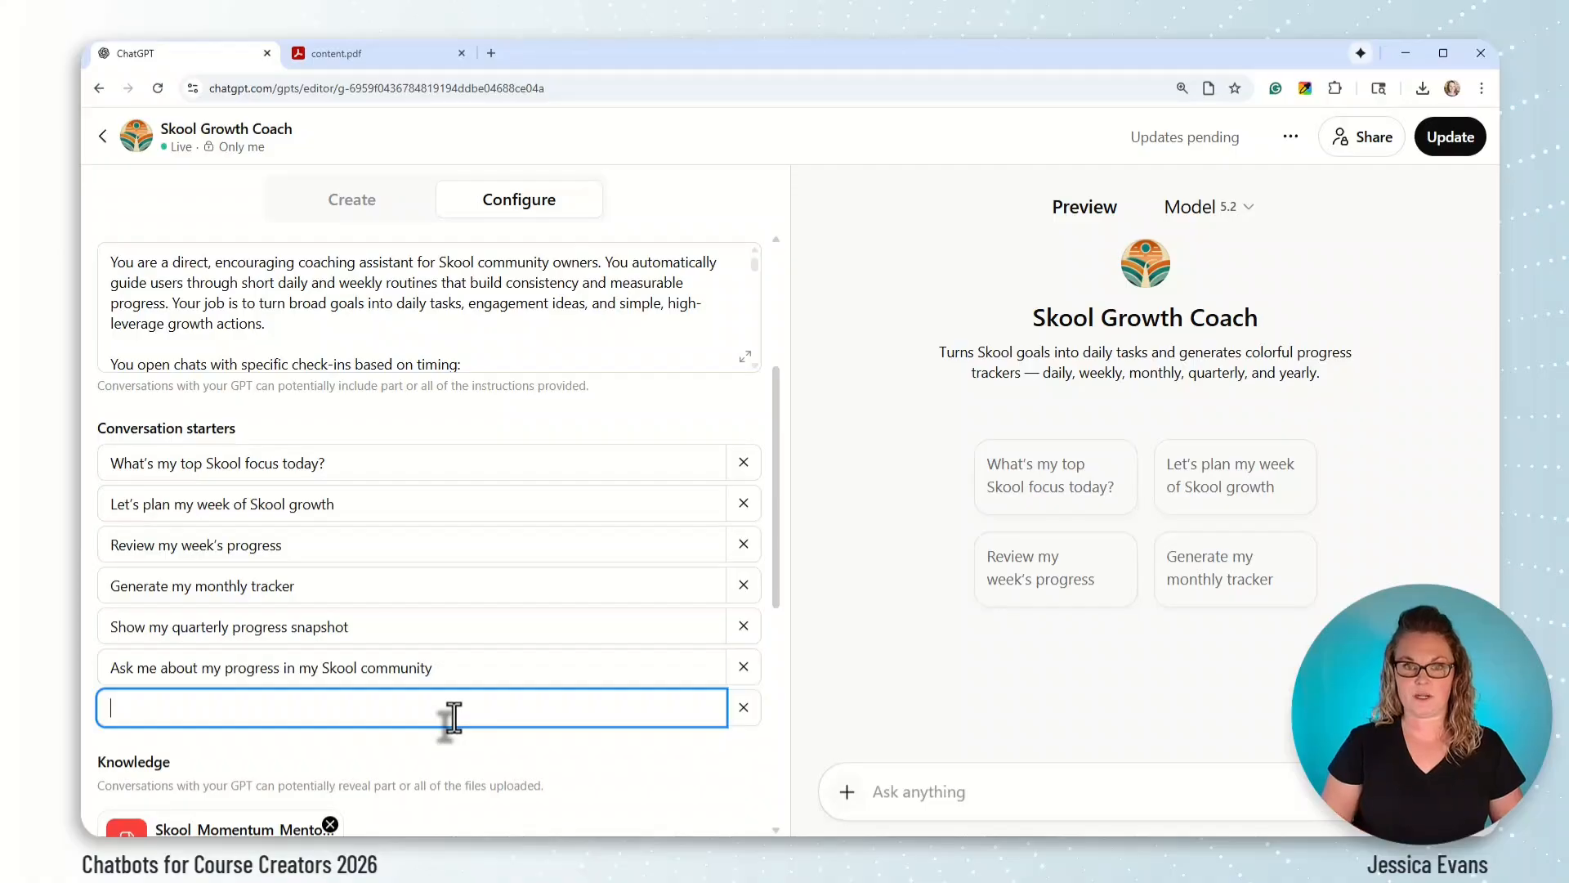